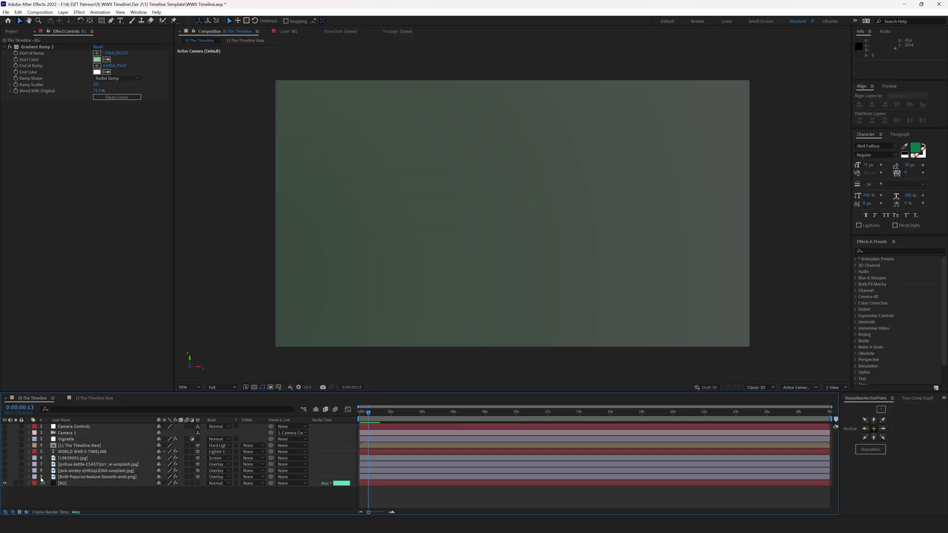
Keep the BG Gradient Ramp start colour and drag its Start of Ramp point further left
click(96, 481)
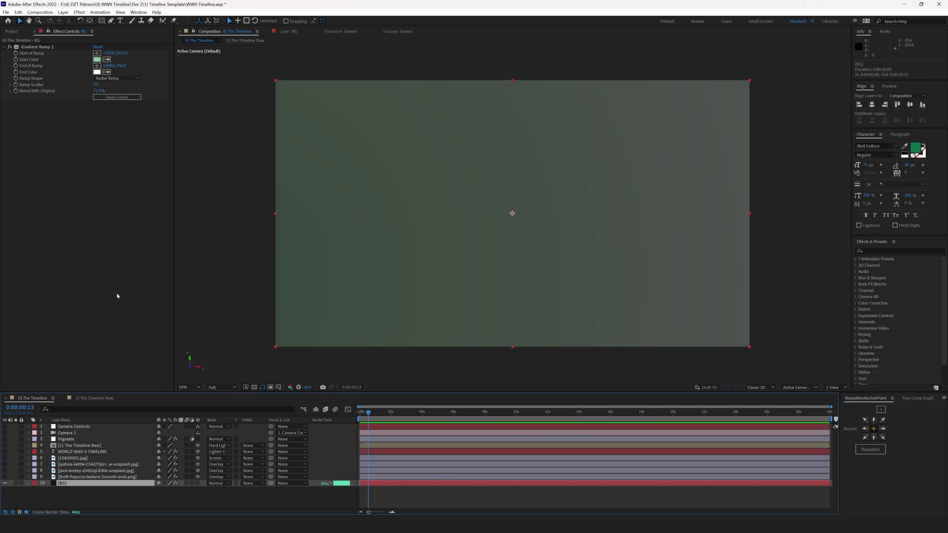
click(63, 12)
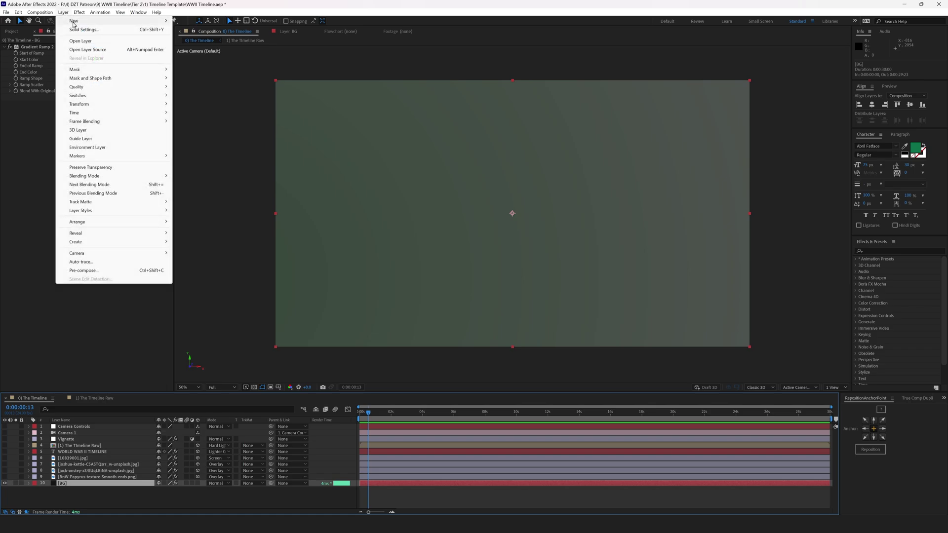
mouse_move(76, 21)
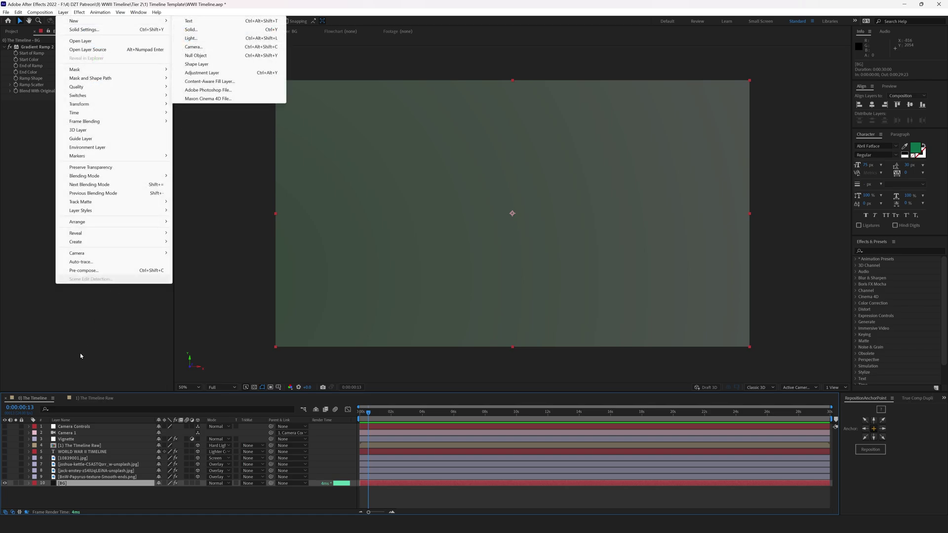
click(87, 381)
click(43, 47)
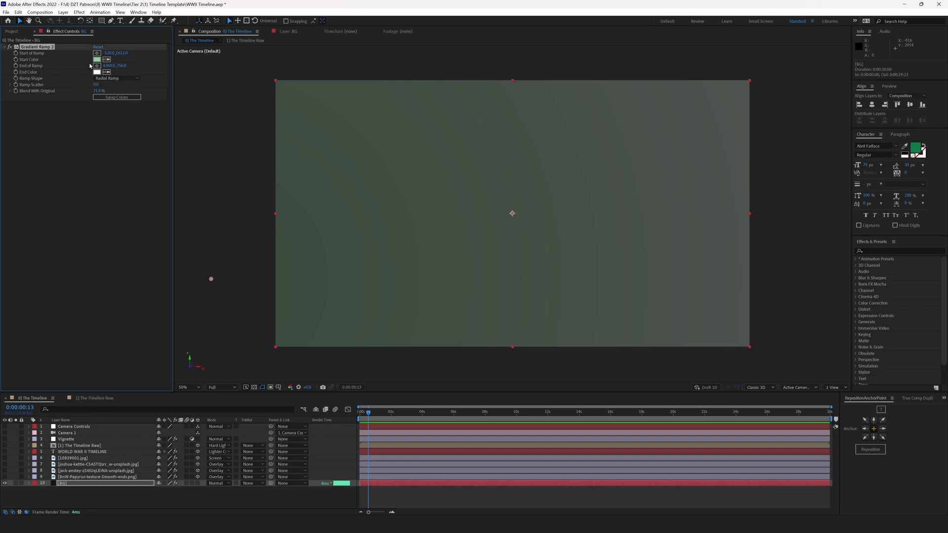
click(97, 60)
drag(509, 213, 547, 176)
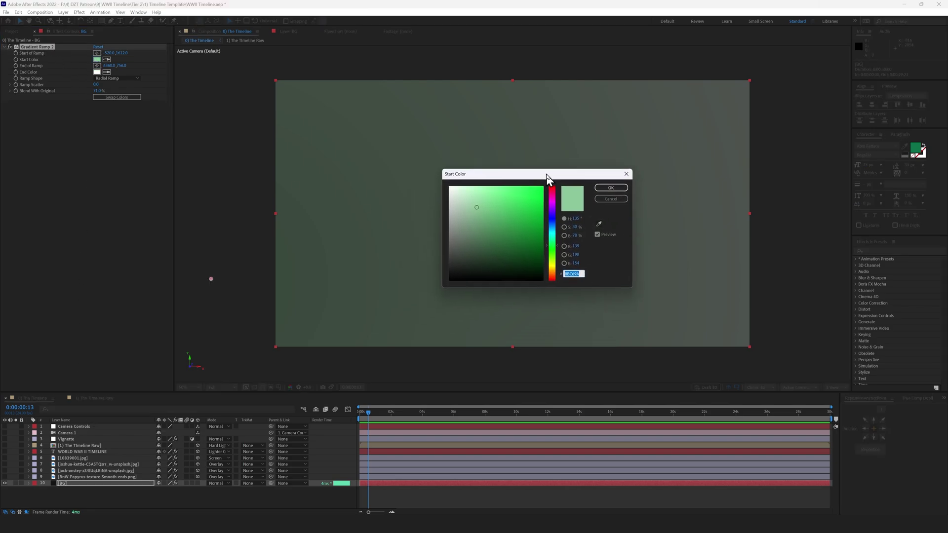
click(603, 189)
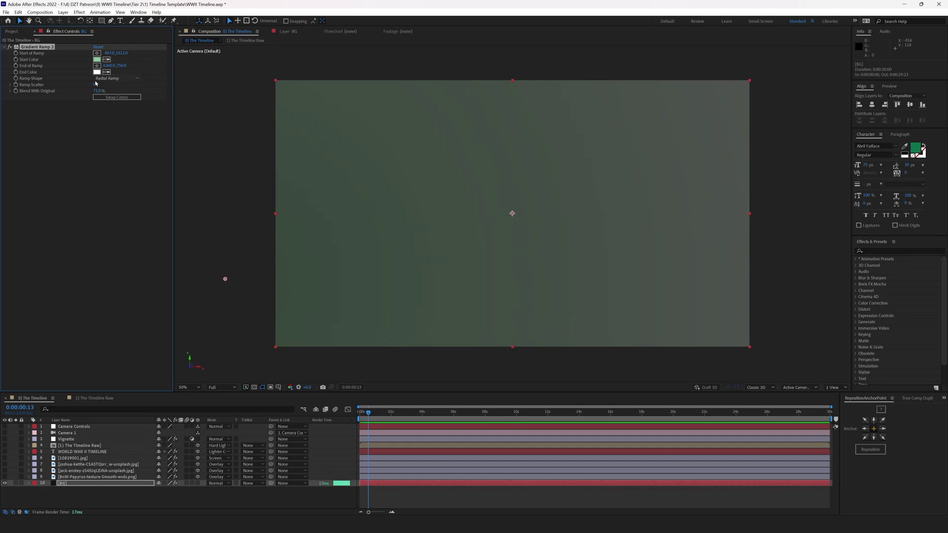
drag(225, 279, 211, 279)
click(79, 486)
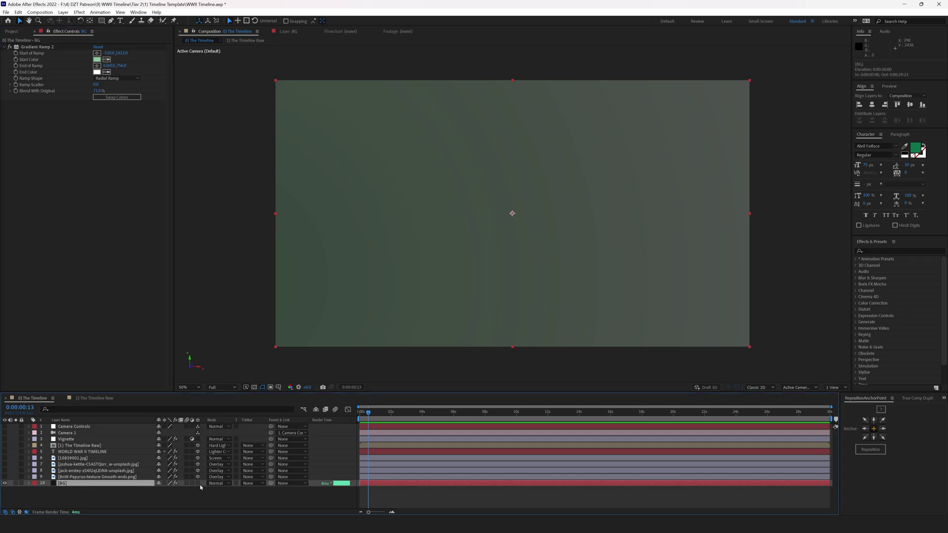
Show the papyrus texture layer, compare its Fast Box Blur off and on, and confirm its Overlay mode
click(70, 479)
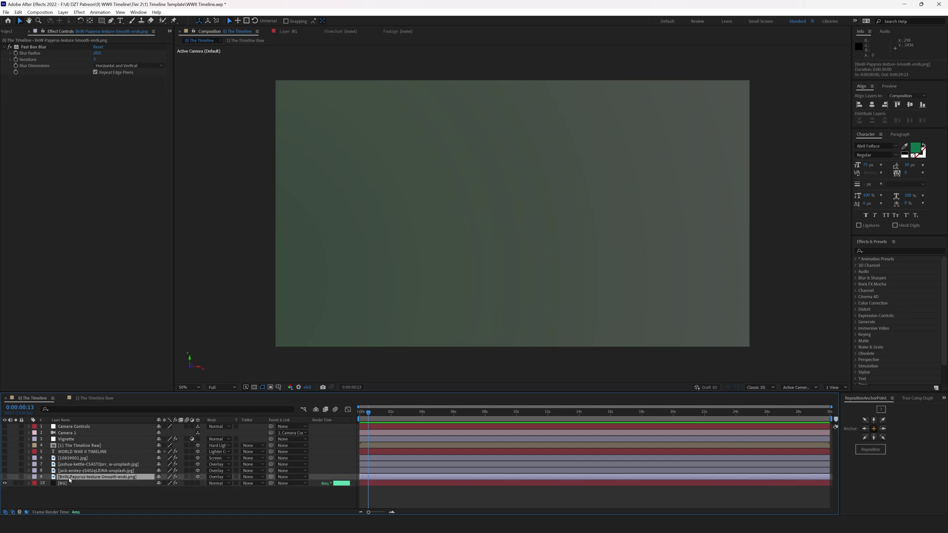
click(5, 478)
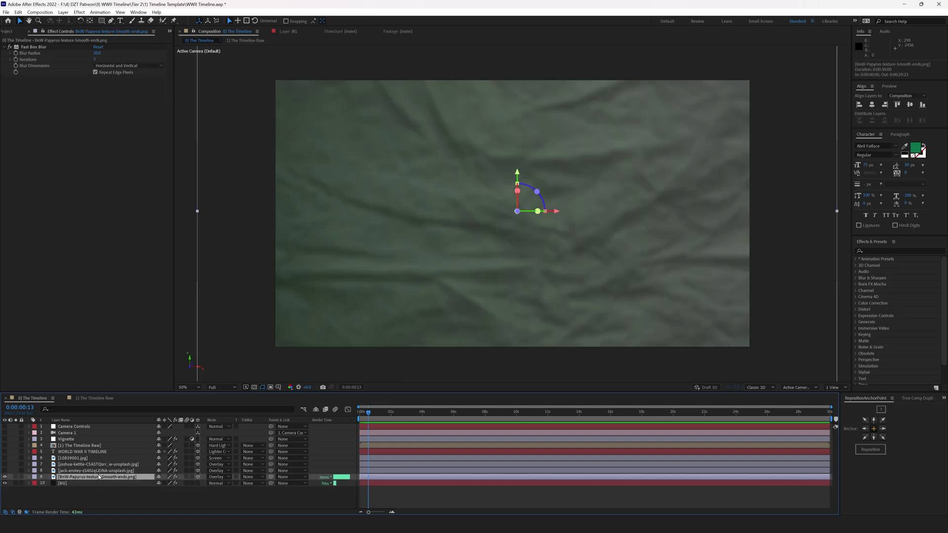
click(11, 47)
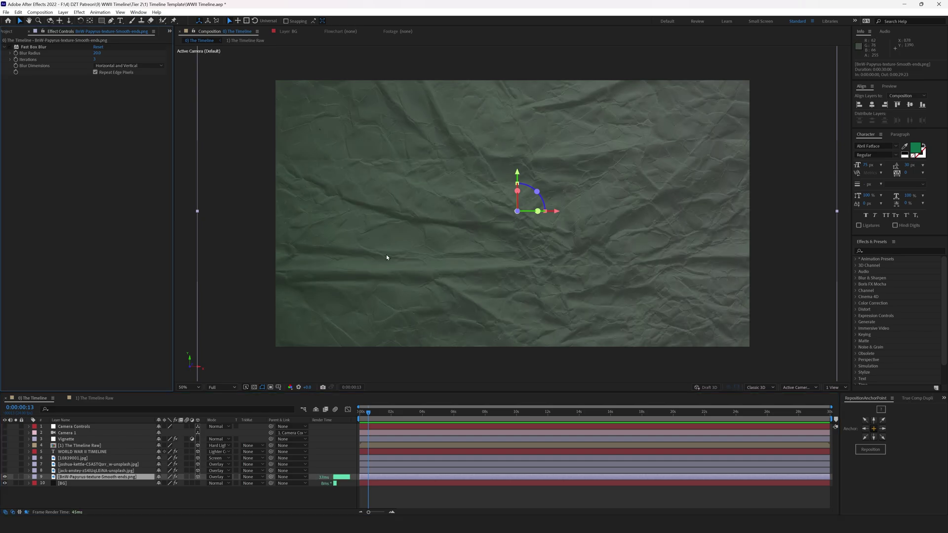
click(219, 477)
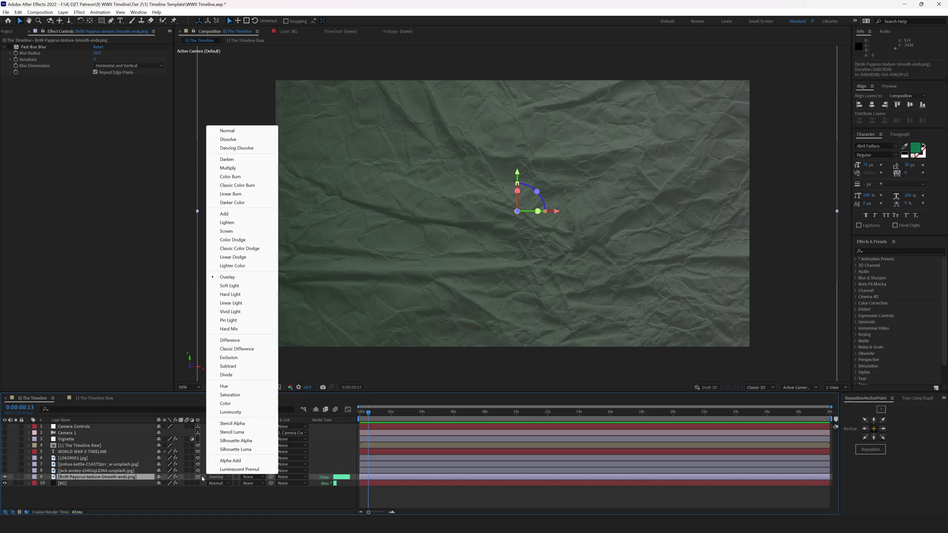
click(11, 46)
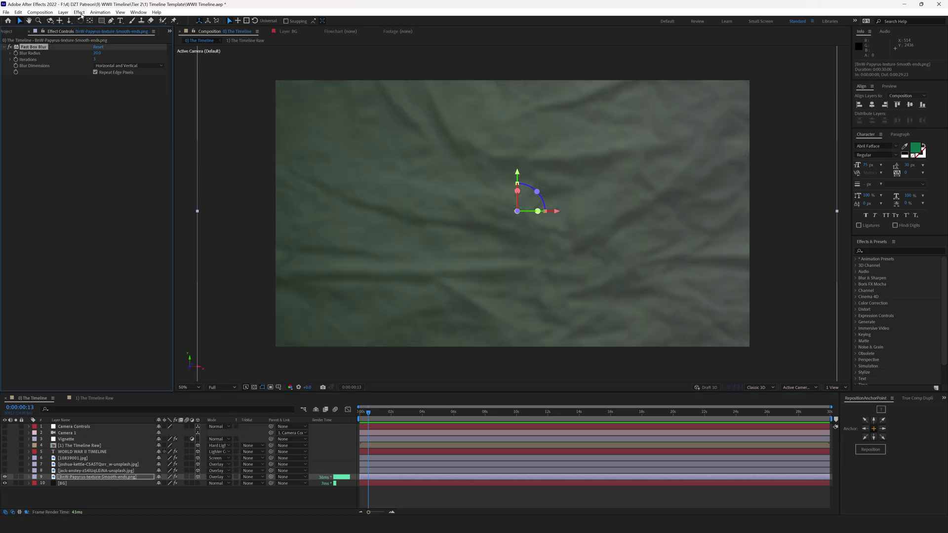
click(79, 12)
mouse_move(124, 72)
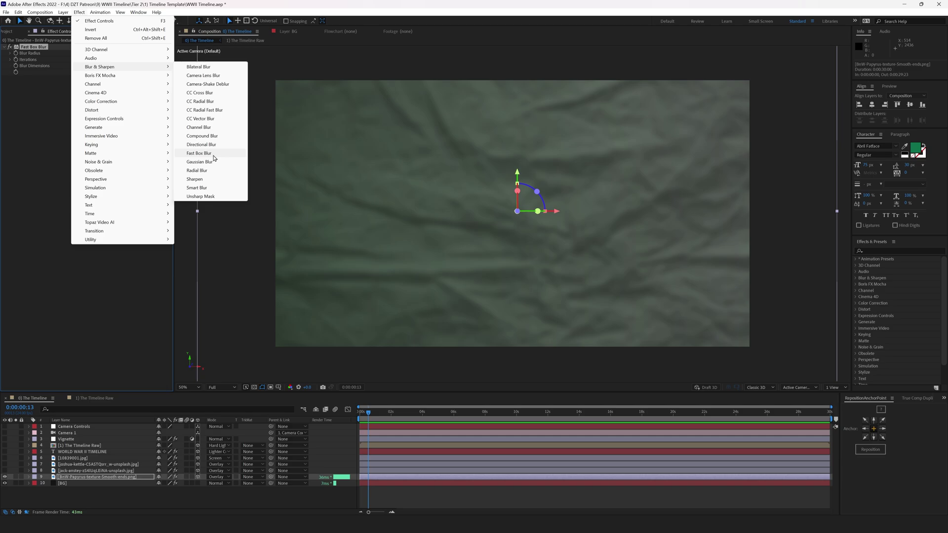
key(Escape)
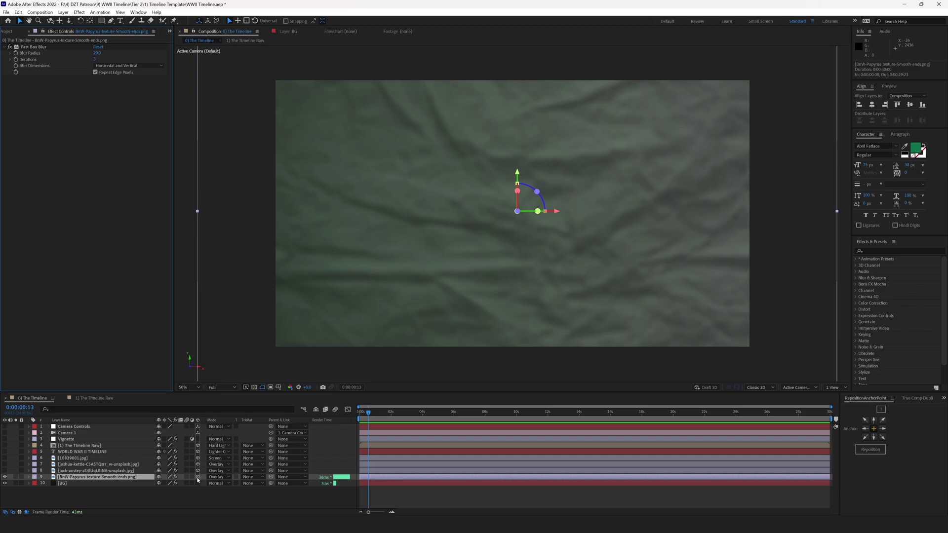
Reveal the papyrus texture's Position and scrub its Z depth back and forward
click(133, 479)
key(p)
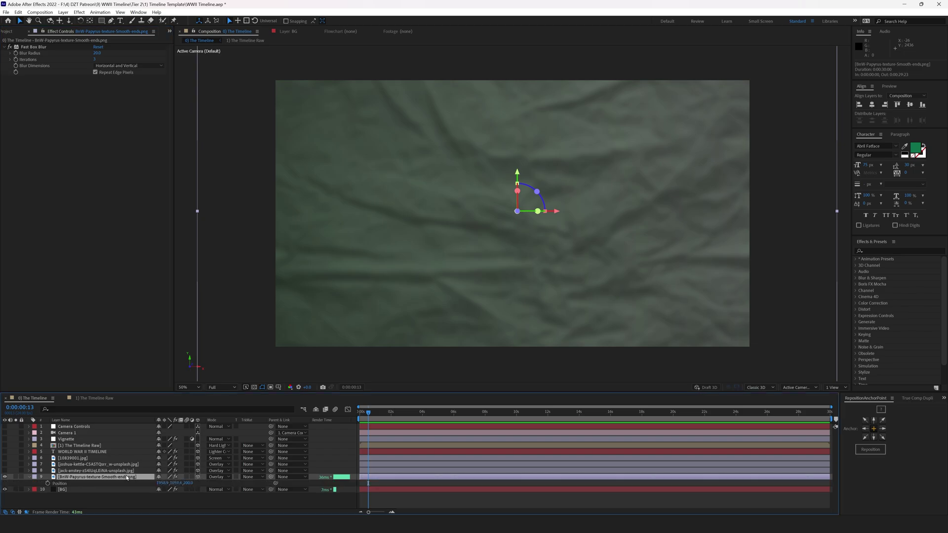
click(61, 484)
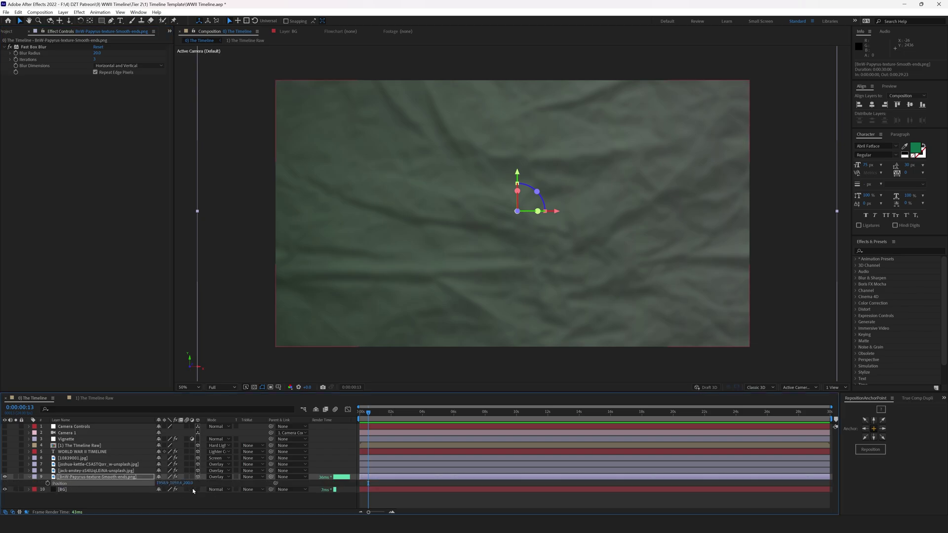
drag(189, 486, 296, 487)
drag(946, 449, 923, 447)
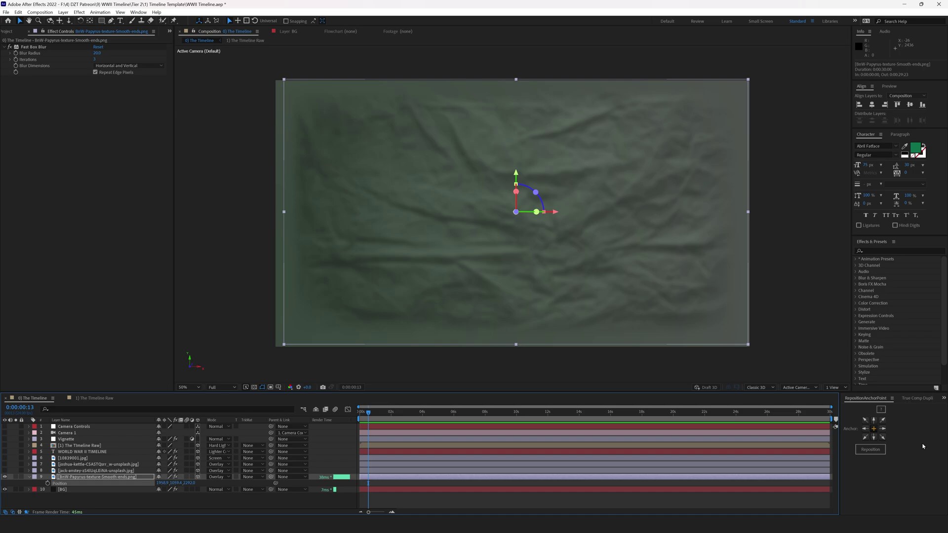
drag(184, 483, 335, 475)
Restore the texture's Z to 200 and inspect the road photo layer, leaving it in Overlay
key(ctrl+z)
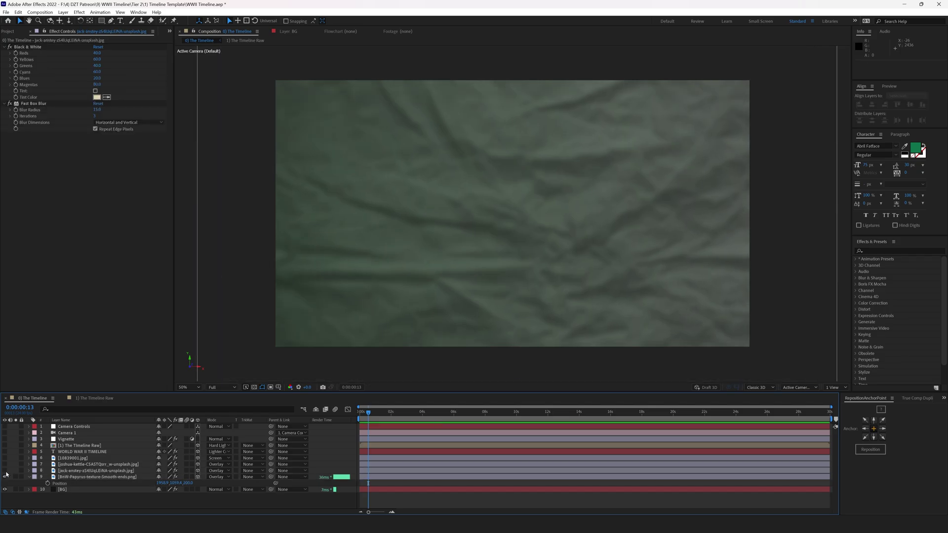
double_click(96, 471)
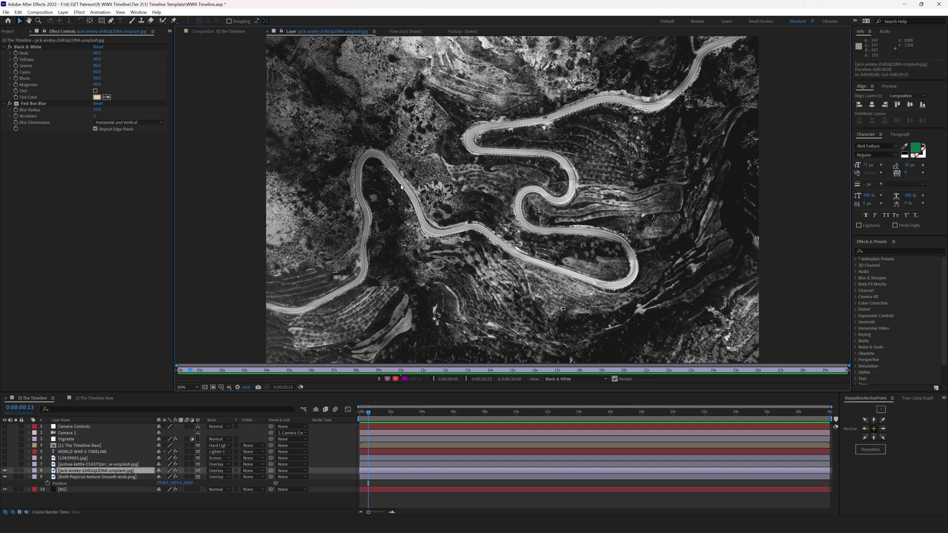
click(216, 471)
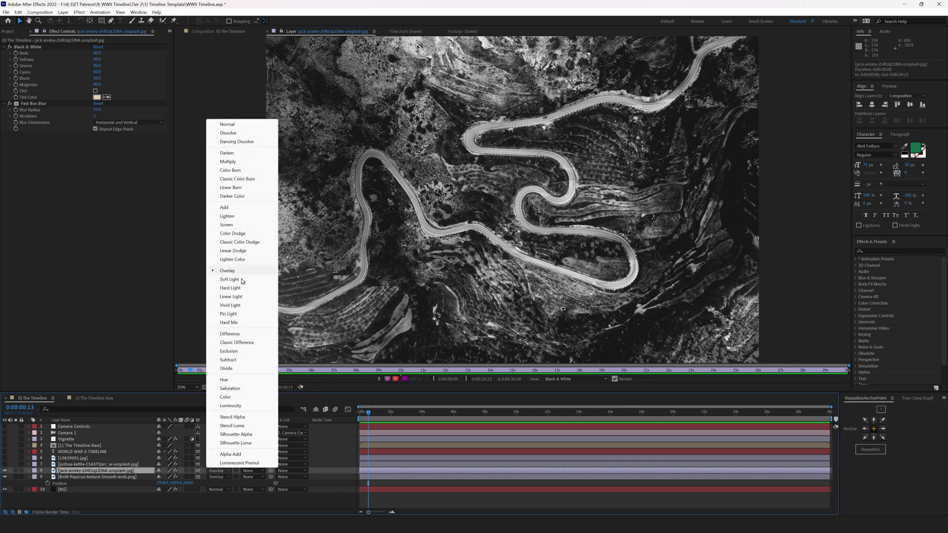
click(143, 472)
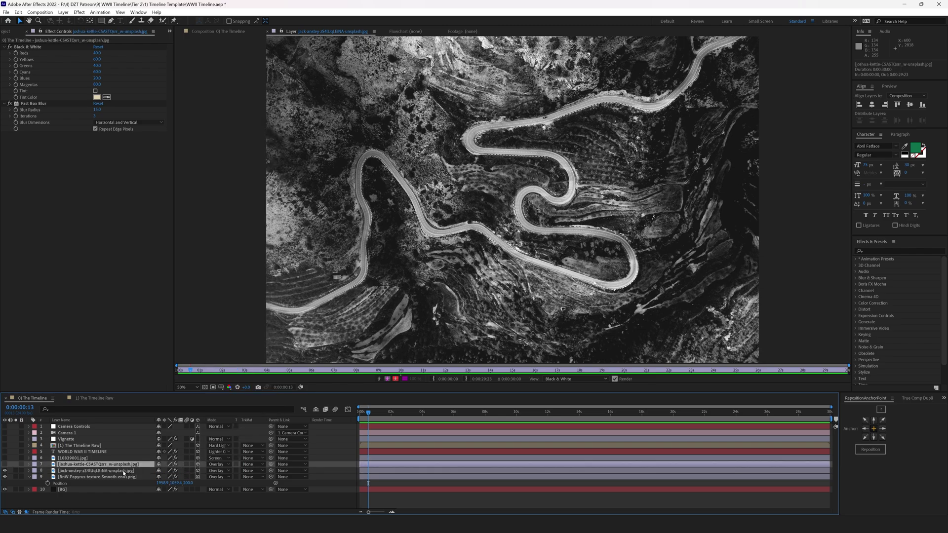
key(p)
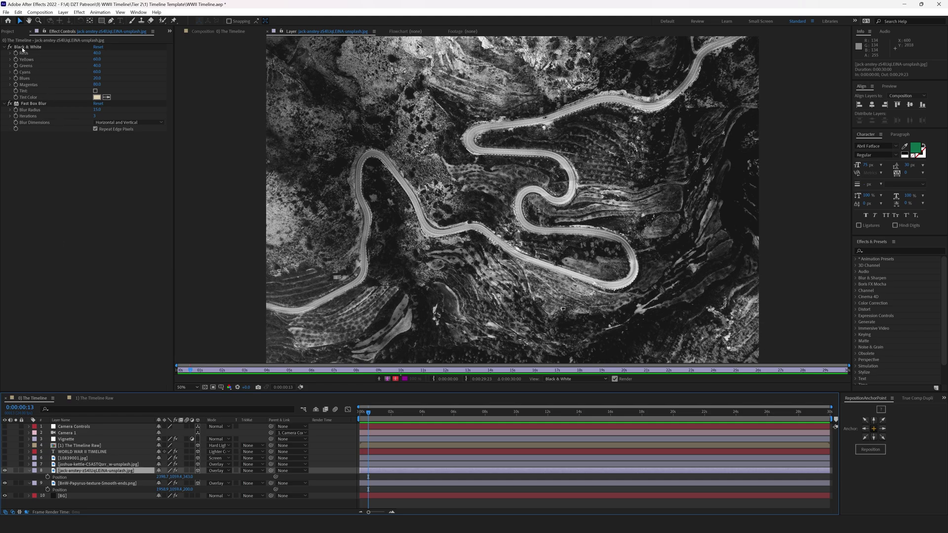
Compare the road photo's Black & White effect off and on, select its Fast Box Blur, and return to the composition
click(9, 47)
click(10, 46)
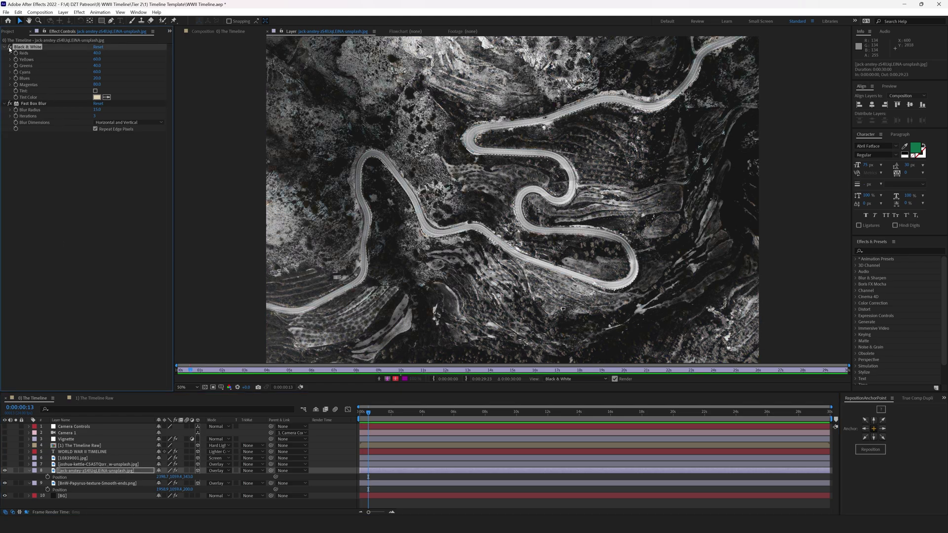
click(79, 12)
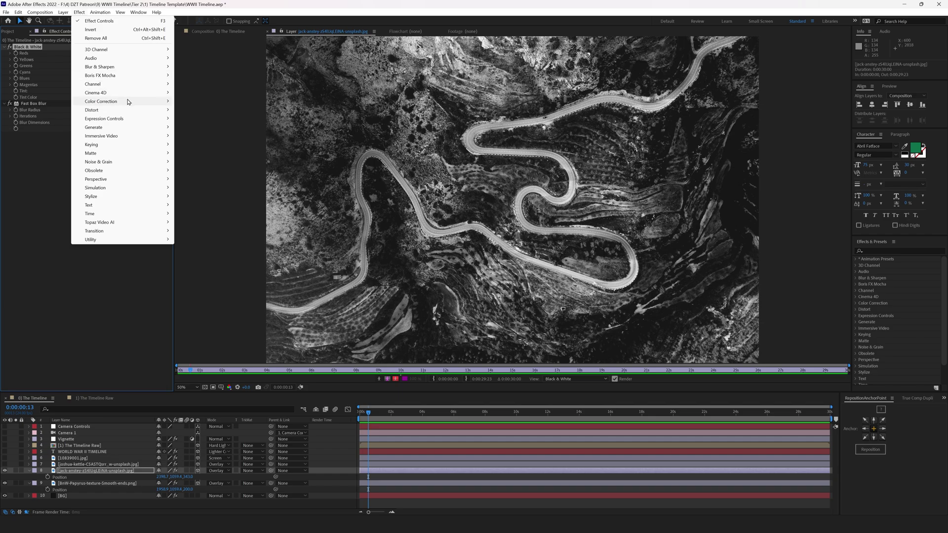
mouse_move(128, 102)
click(89, 63)
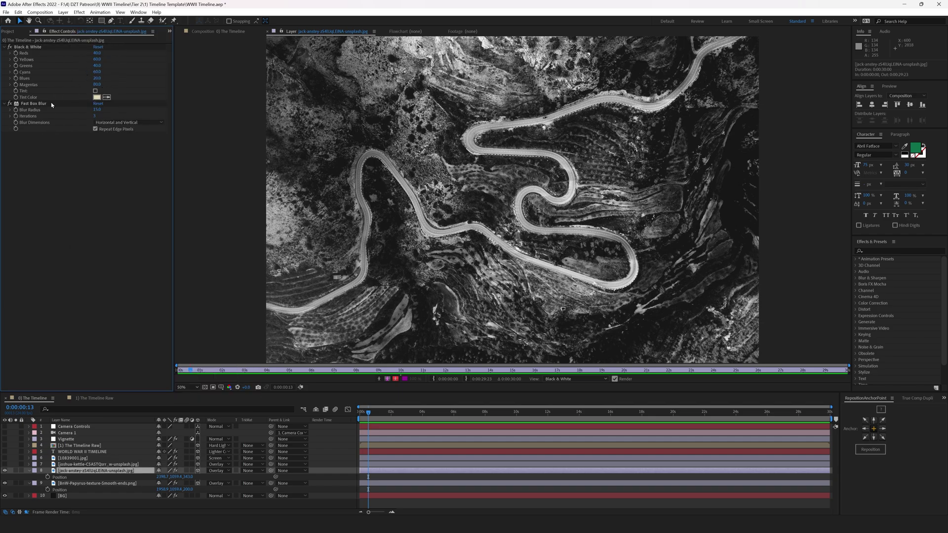
click(33, 105)
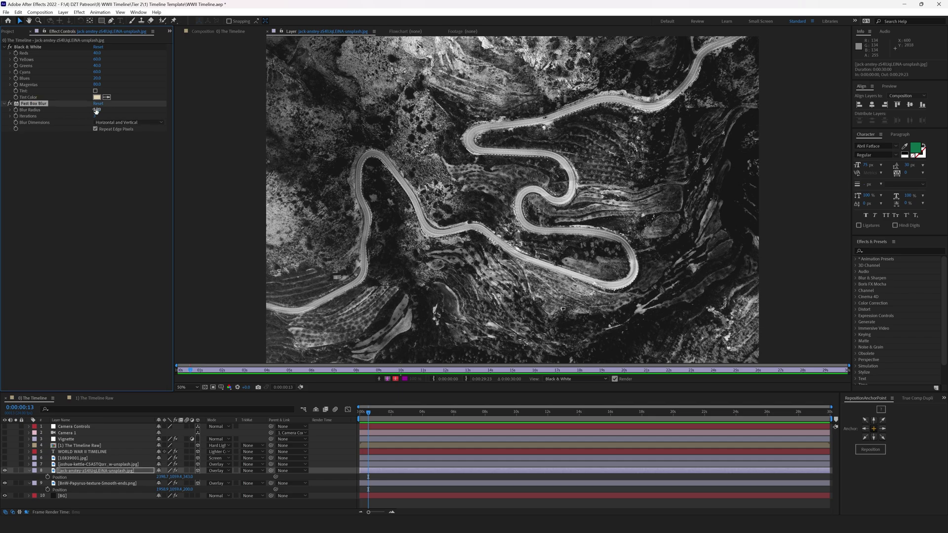
click(209, 31)
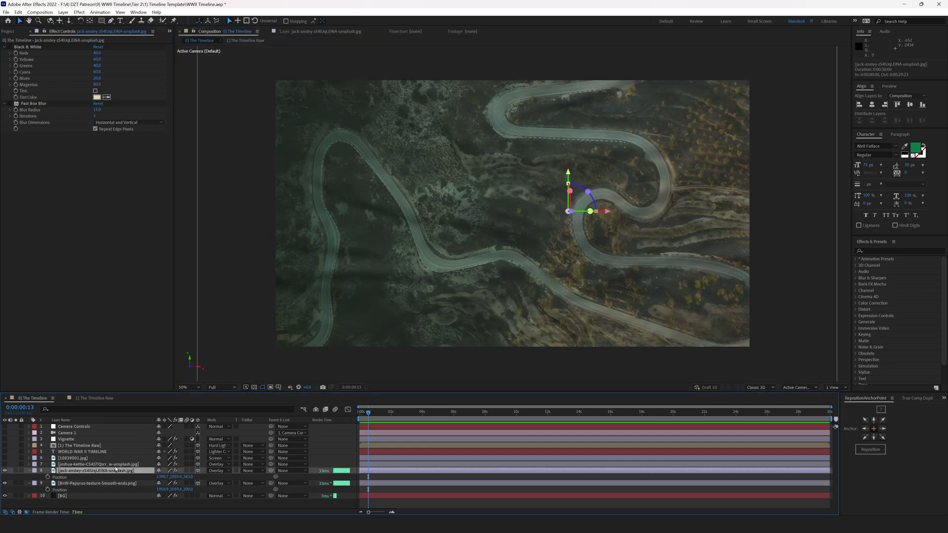
Enable the road photo's Black & White and blur effects, then toggle the road and papyrus layers' visibility
key(comma)
key(period)
click(10, 47)
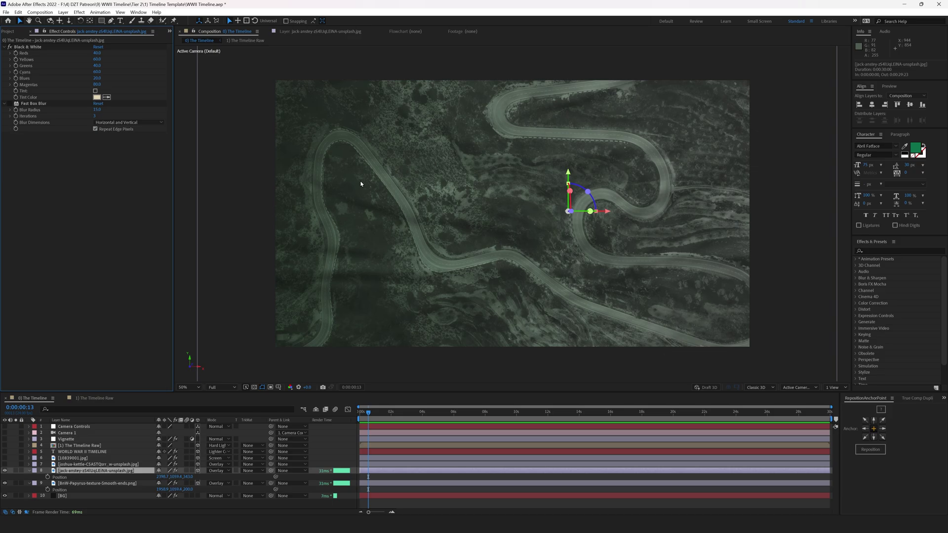
click(10, 103)
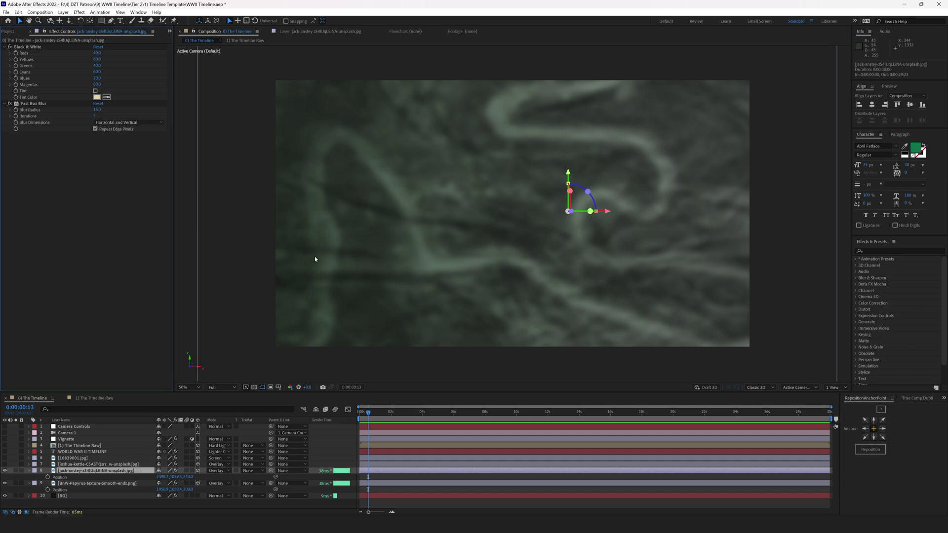
click(5, 471)
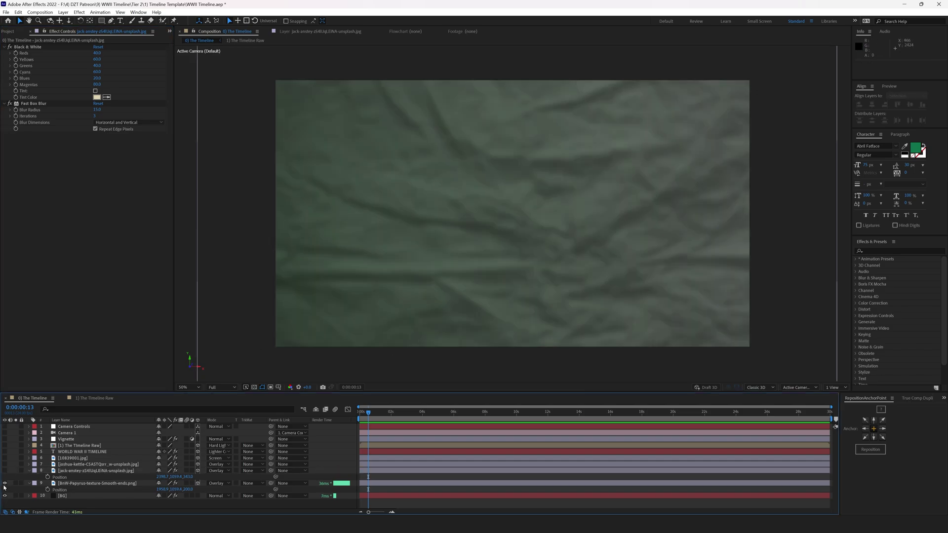
click(6, 483)
click(5, 483)
click(97, 483)
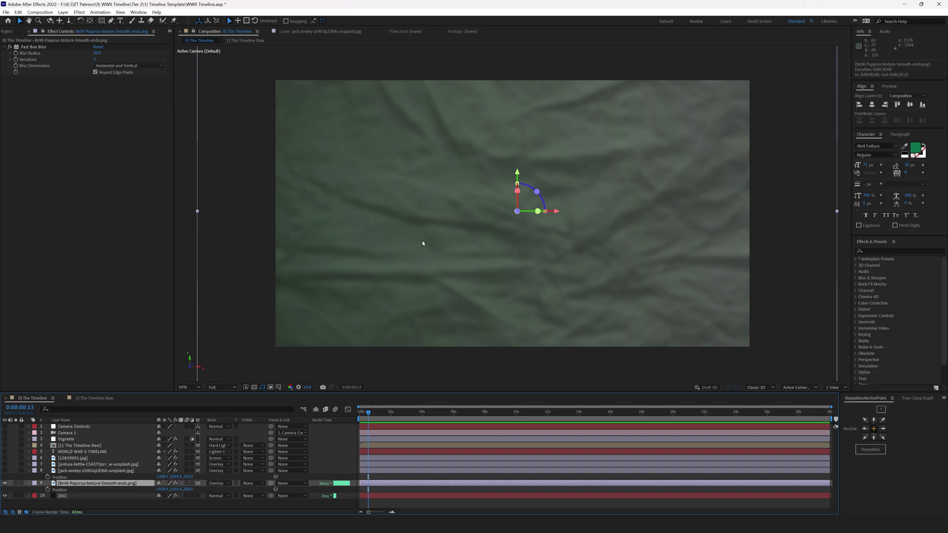
Select layers 7 and 8 and switch on layer 8's swirling texture
click(84, 465)
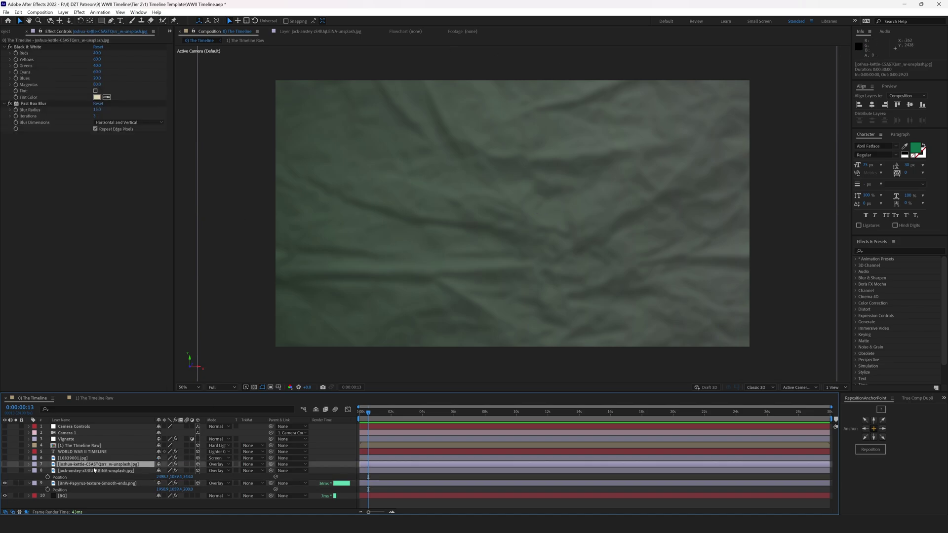
click(68, 472)
click(5, 472)
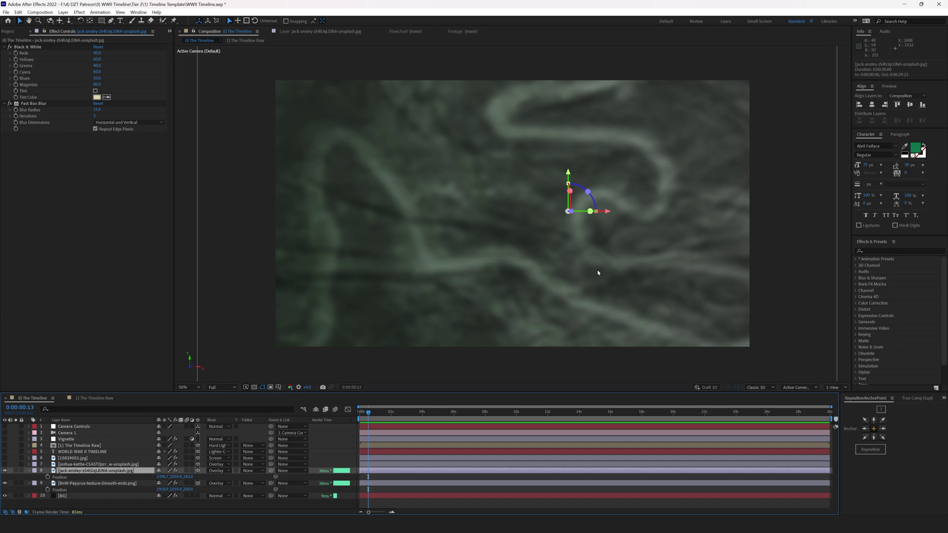
click(84, 466)
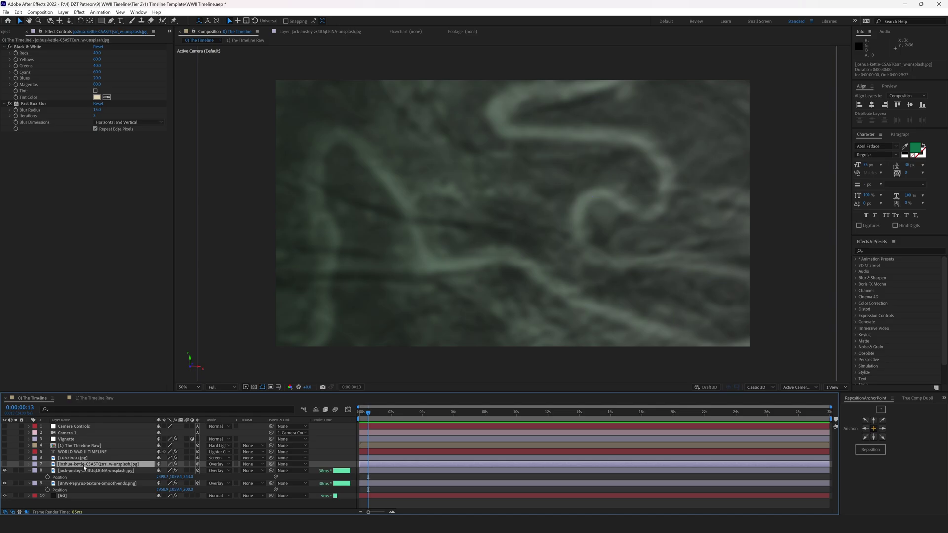
Inspect layer 7's desert image, show its Position, and scrub Z down from 397.0 in the composition
double_click(68, 466)
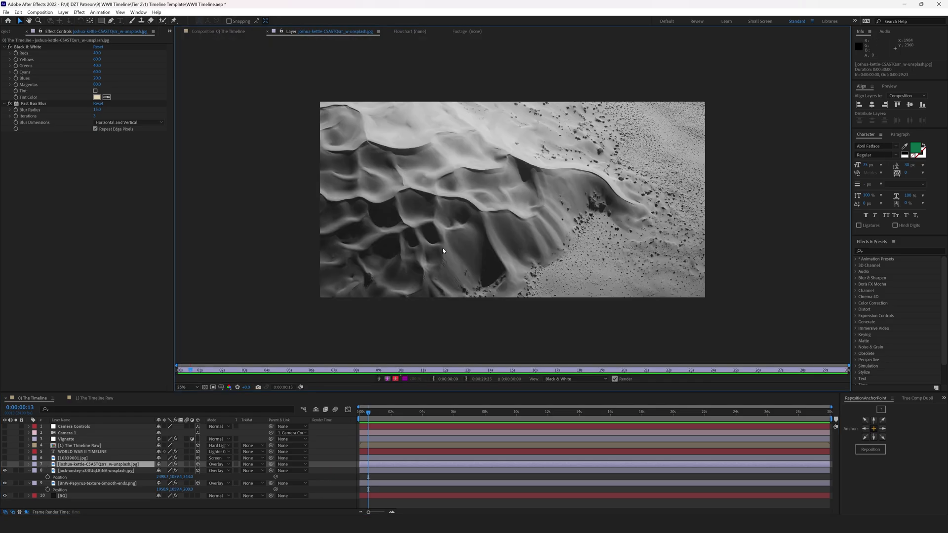
scroll(443, 248, down, 1)
scroll(442, 248, up, 1)
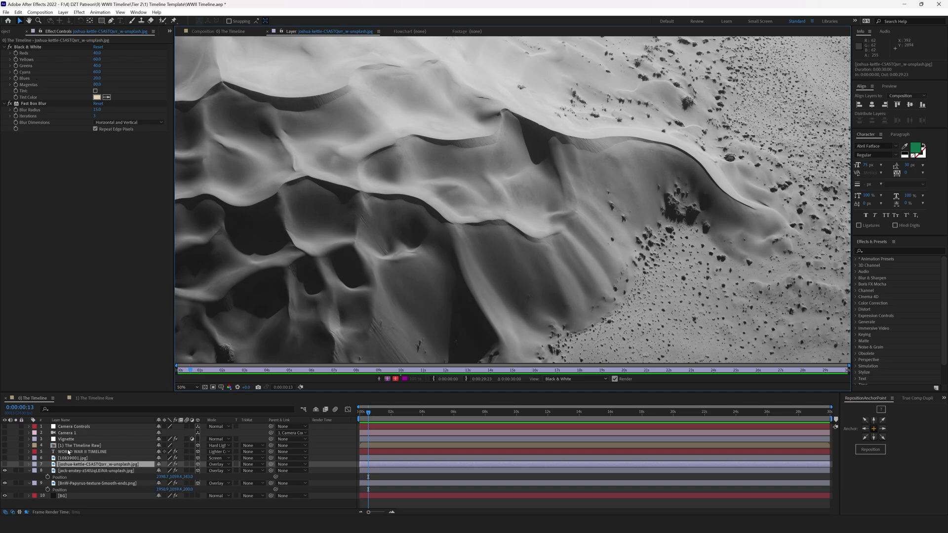
click(76, 471)
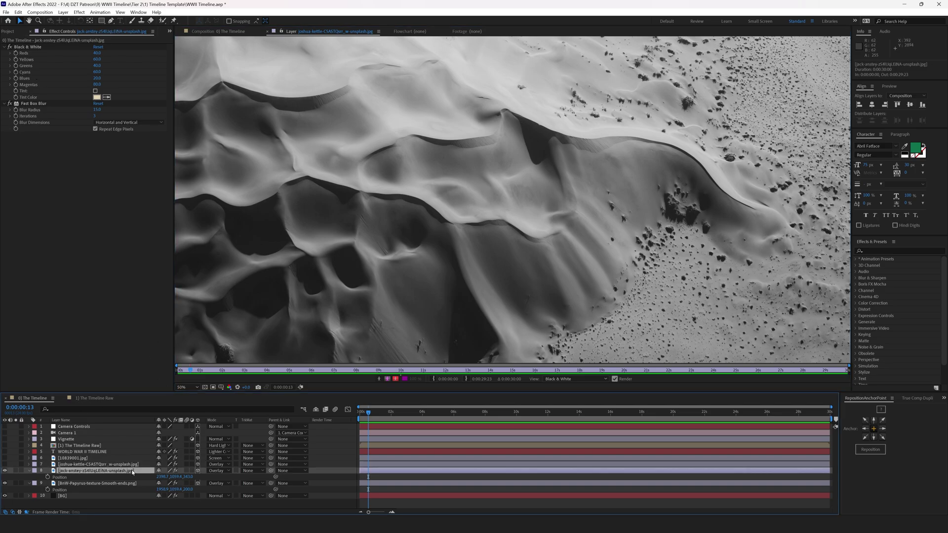
click(138, 465)
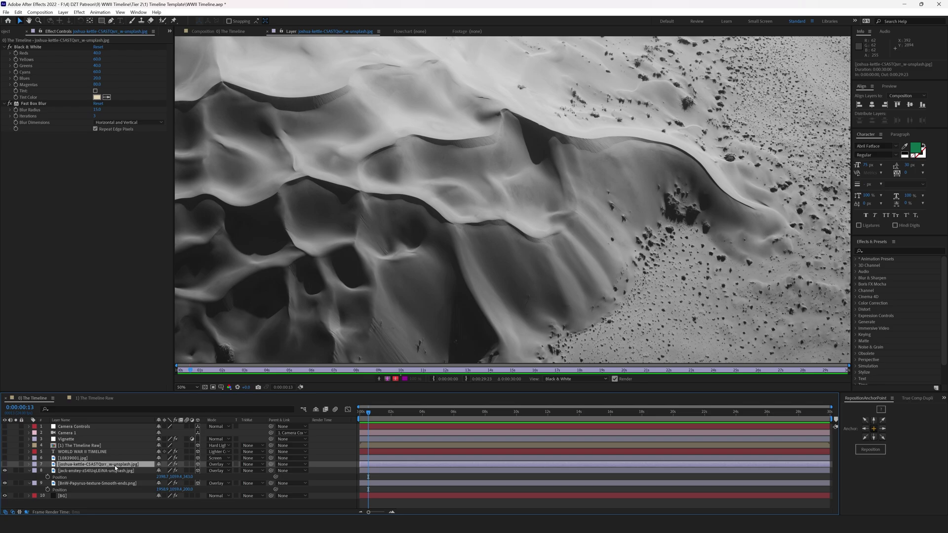
key(p)
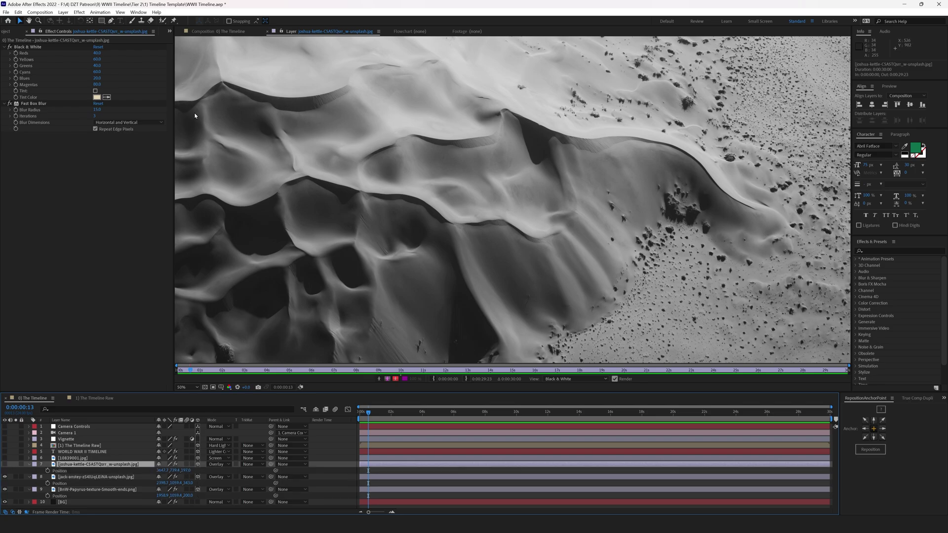
click(205, 29)
drag(186, 471, 82, 469)
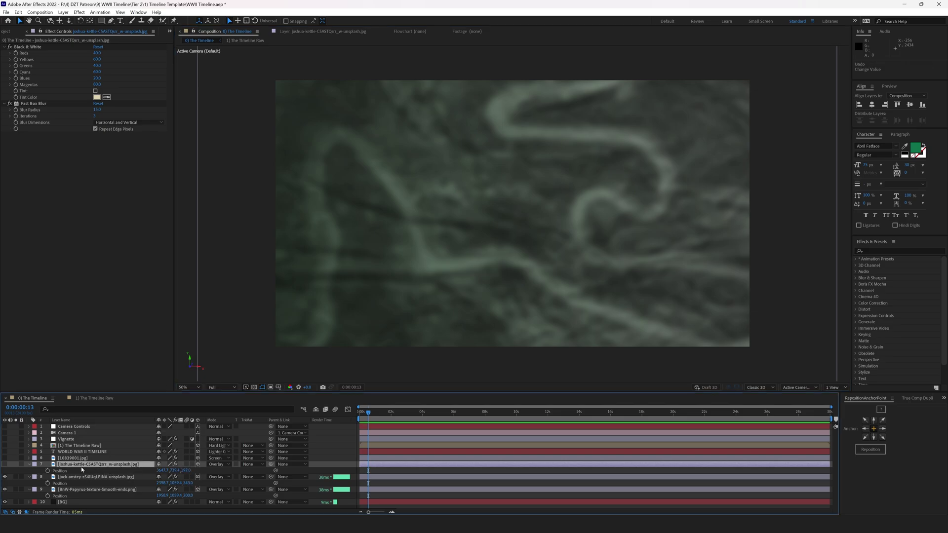
Switch on layer 7's desert texture, try Z 86.0, undo back to 197.0, and select layer 8
click(5, 465)
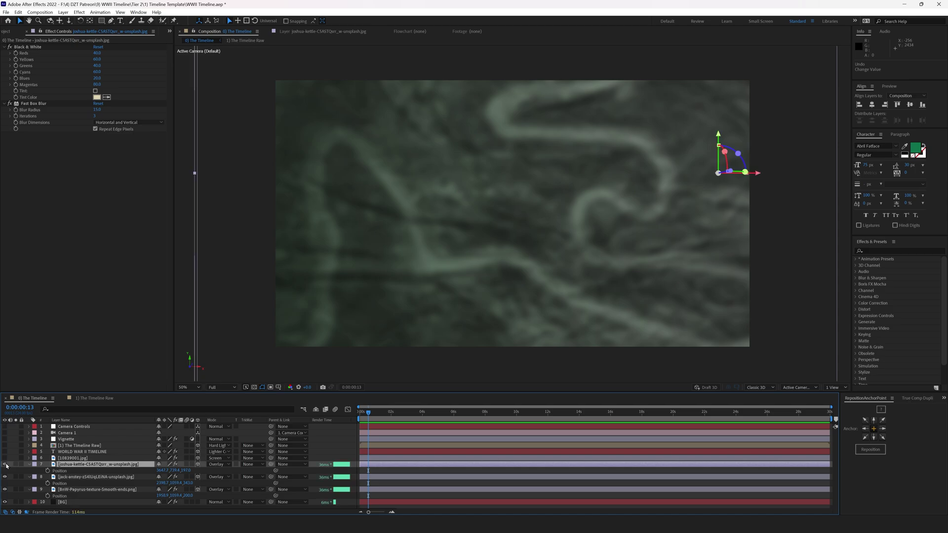
drag(186, 470, 121, 478)
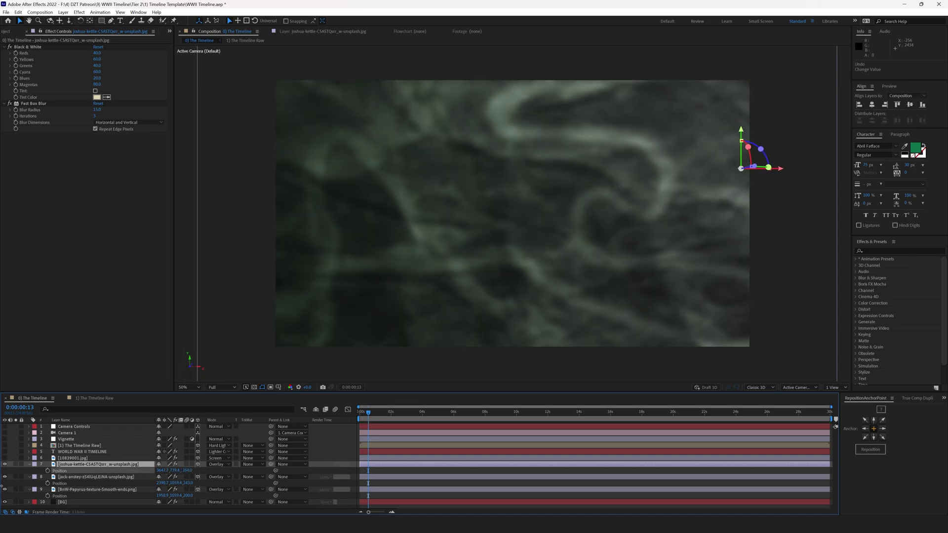
key(ctrl+z)
click(74, 477)
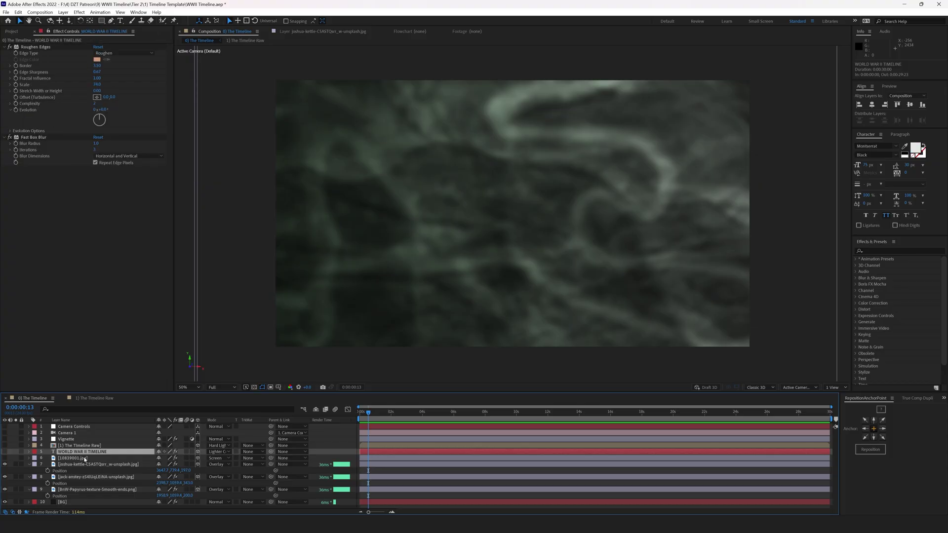
Switch on map layer 10839001.jpg and view it alone, panning so KIEW sits top-left
click(5, 459)
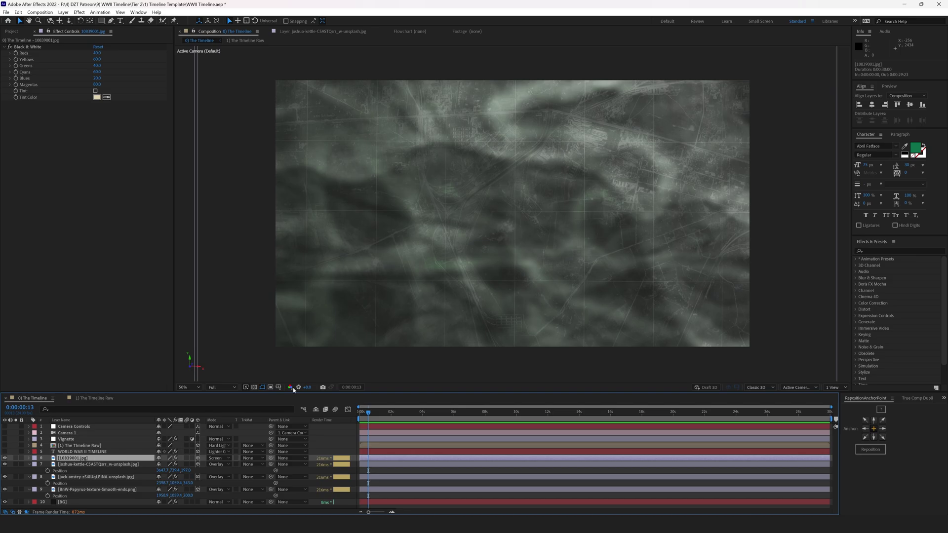
double_click(63, 459)
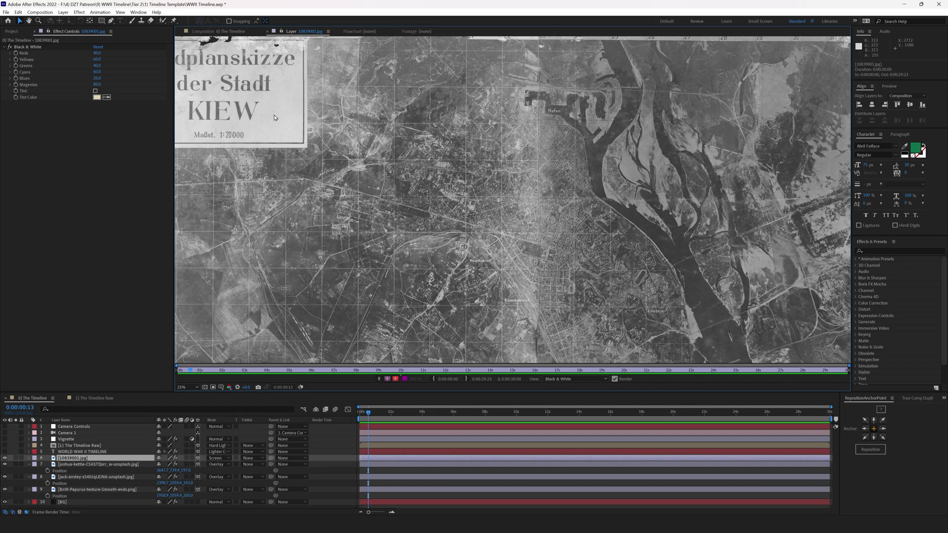
key(comma)
key(period)
drag(292, 140, 275, 111)
Zoom into the Kiew map around the Hauptbahnhof, then return to the composition
key(period)
key(period)
key(period)
key(period)
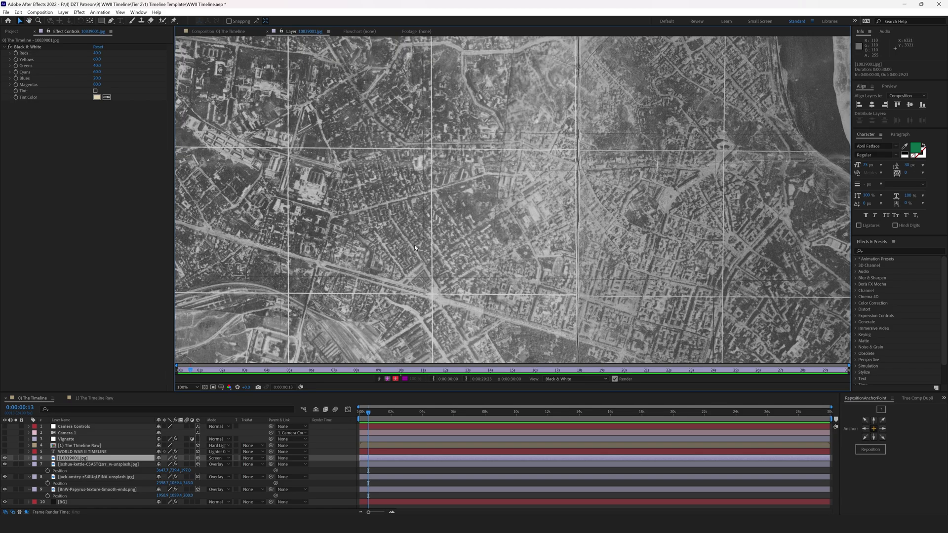
key(period)
key(comma)
drag(307, 280, 275, 266)
key(comma)
key(comma)
key(comma)
key(comma)
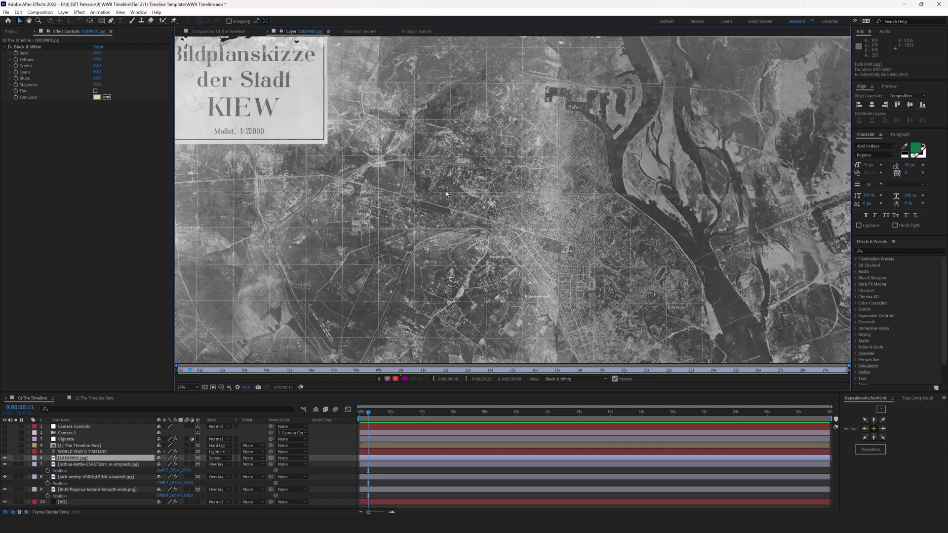
click(11, 32)
click(60, 31)
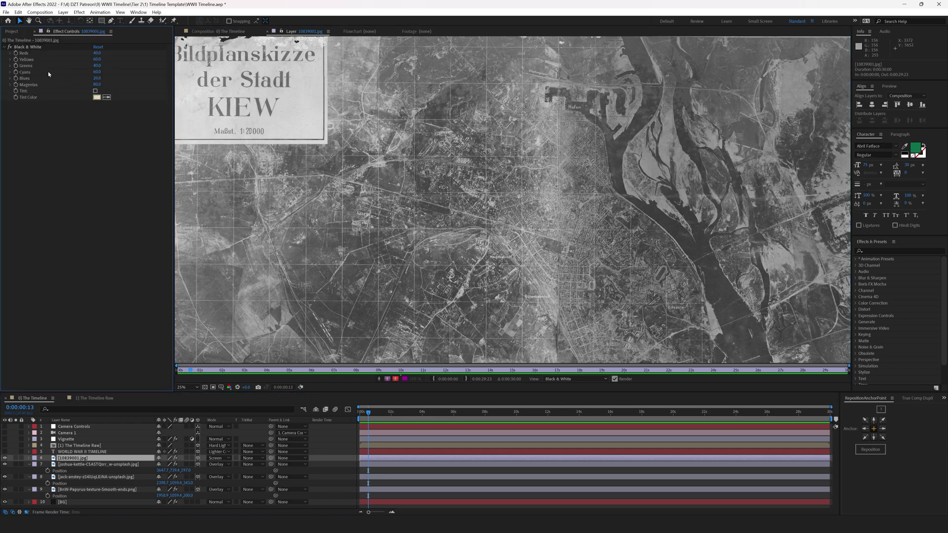
click(217, 31)
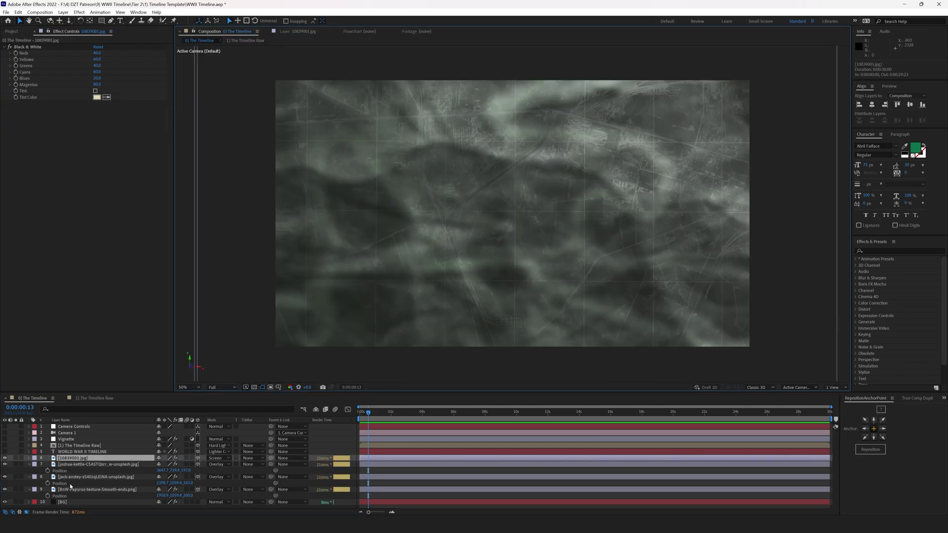
Try Overlay blend mode on the map layer, then revert it to Screen
click(217, 459)
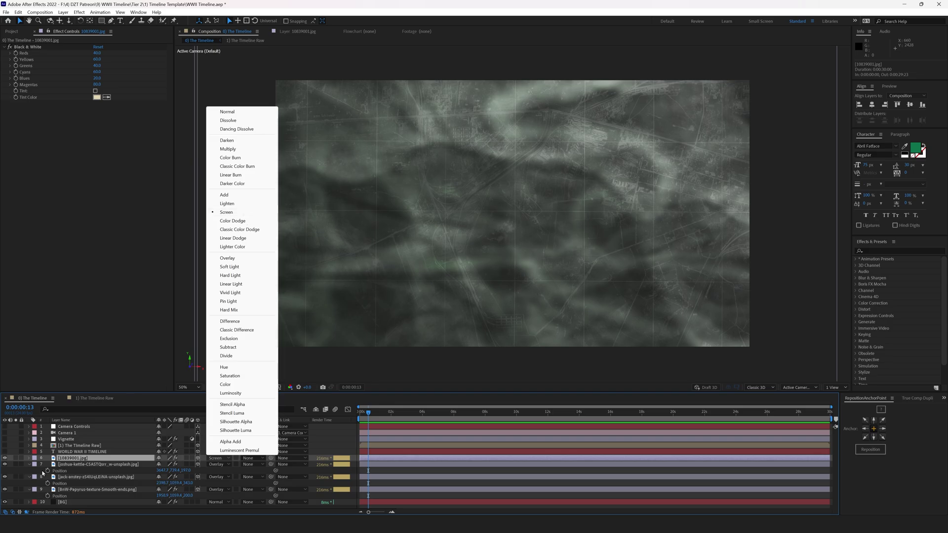
click(227, 258)
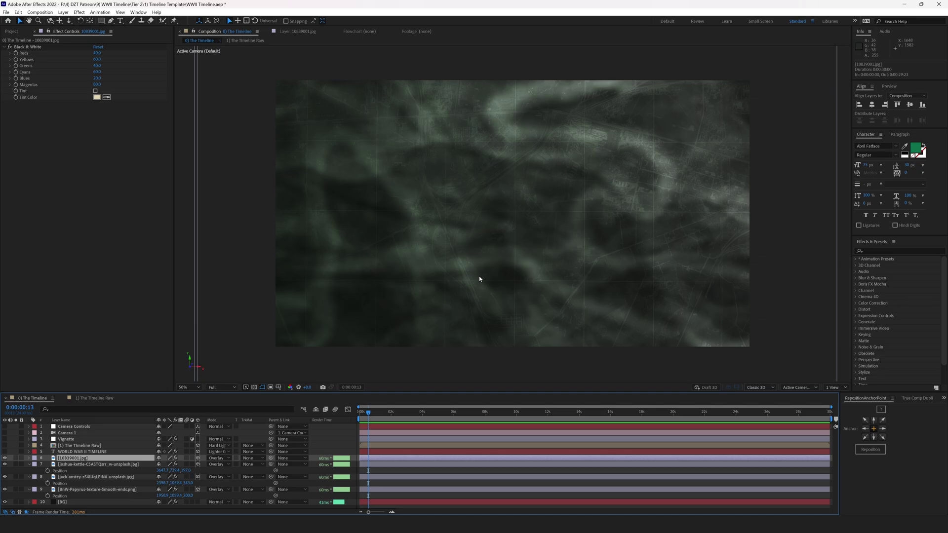
key(ctrl+z)
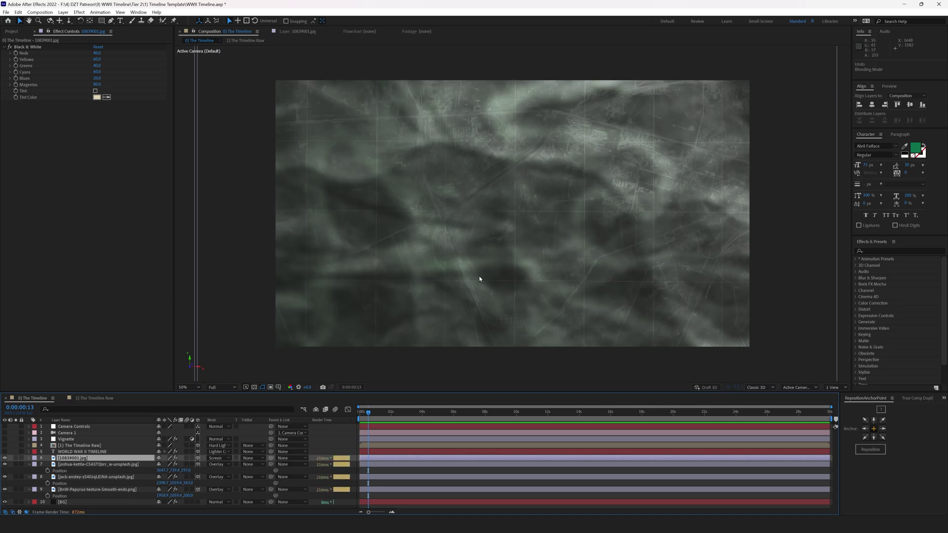
key(ctrl+shift+z)
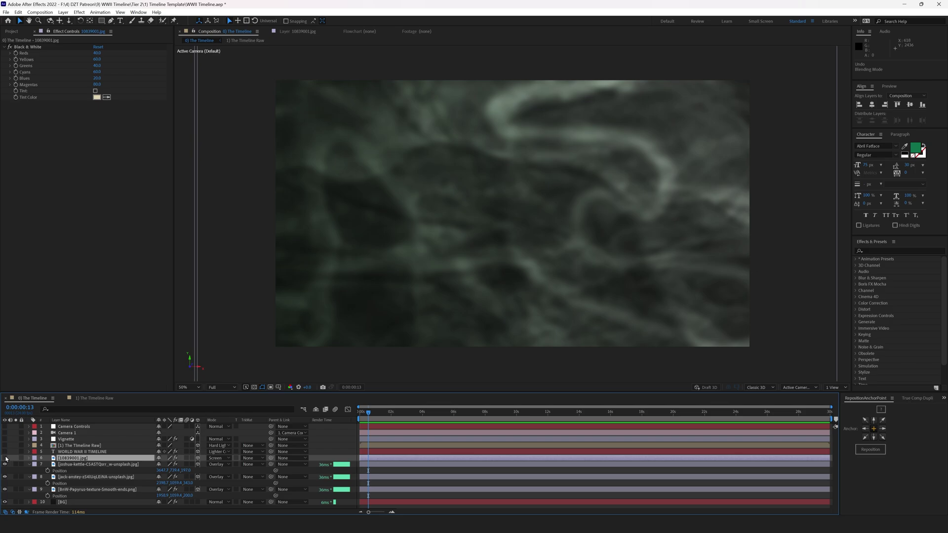
key(ctrl+z)
Toggle the map, desert and swirling texture layers off and on to compare the composite
scroll(390, 247, up, 2)
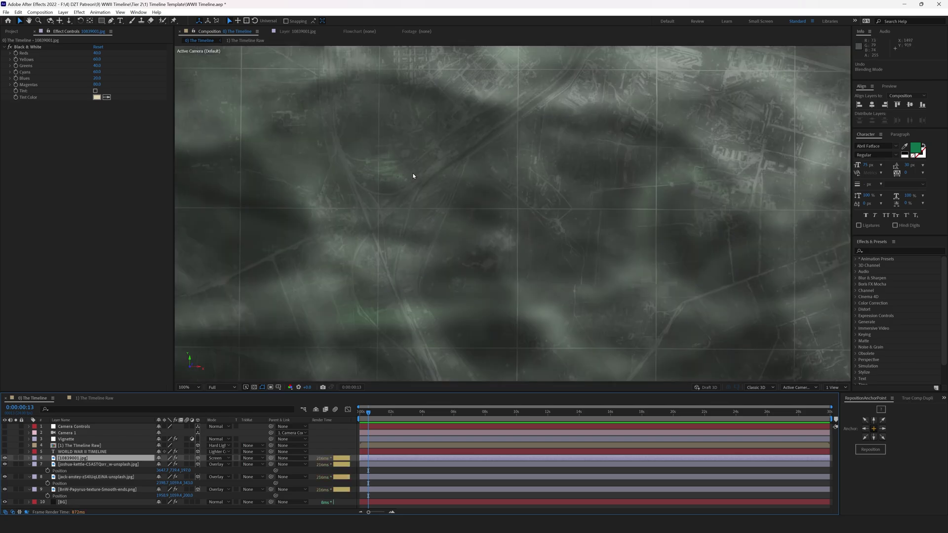
drag(587, 180, 478, 283)
scroll(472, 232, down, 2)
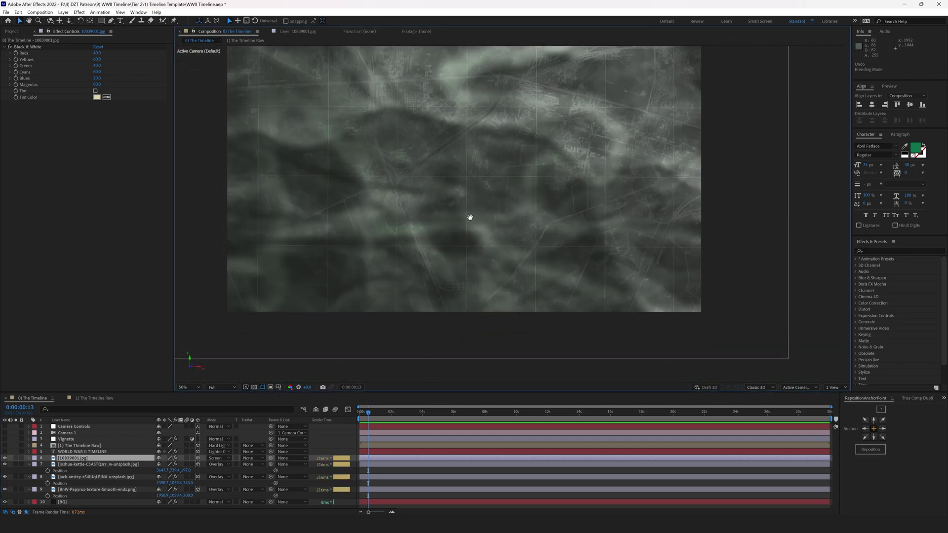
key(v)
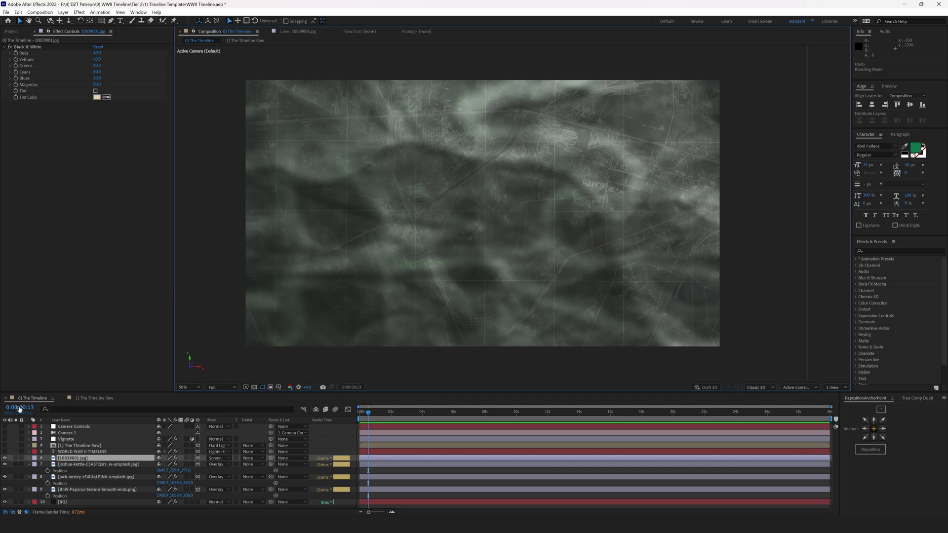
click(4, 458)
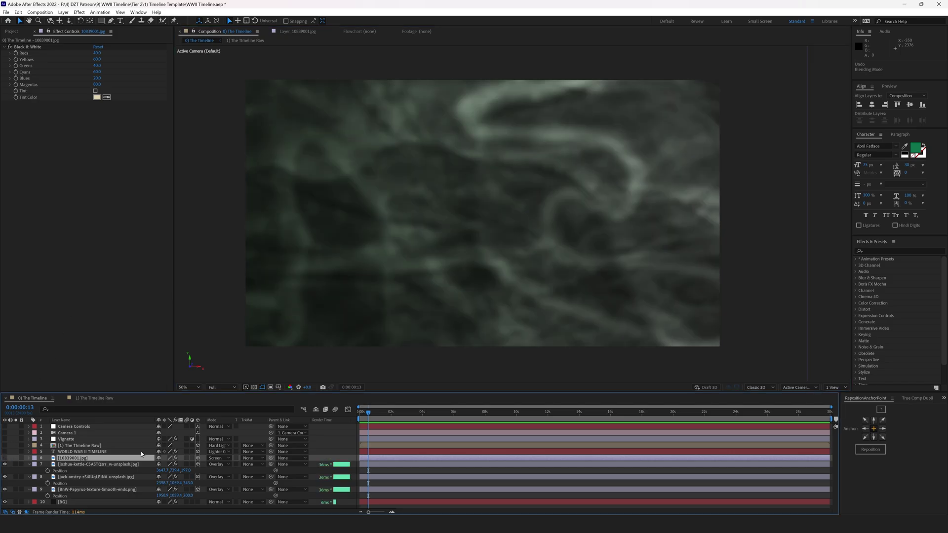
key(F2)
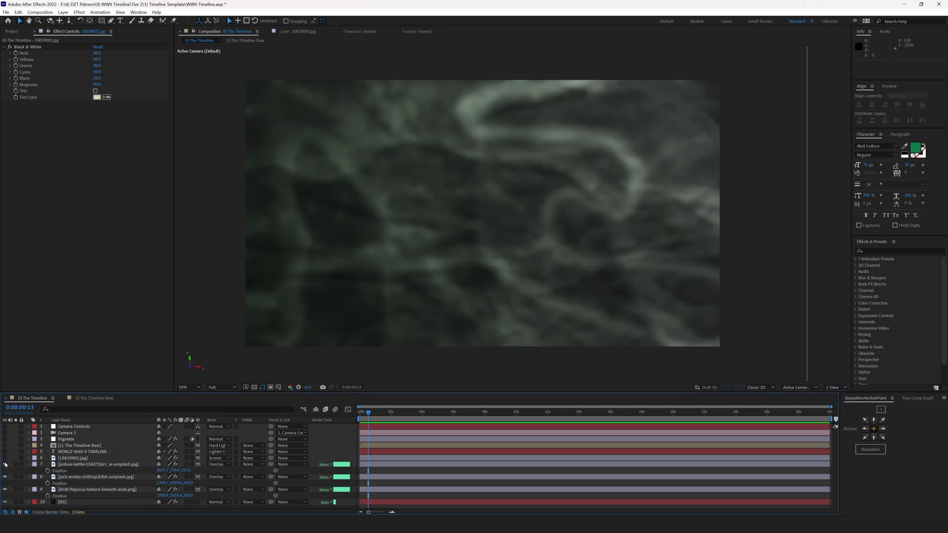
click(5, 465)
click(5, 477)
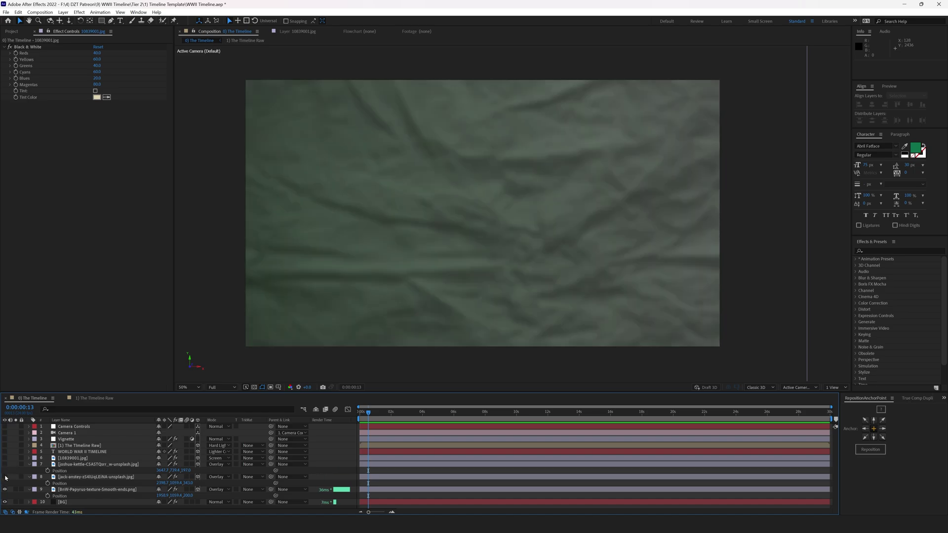
click(5, 477)
click(5, 465)
click(5, 459)
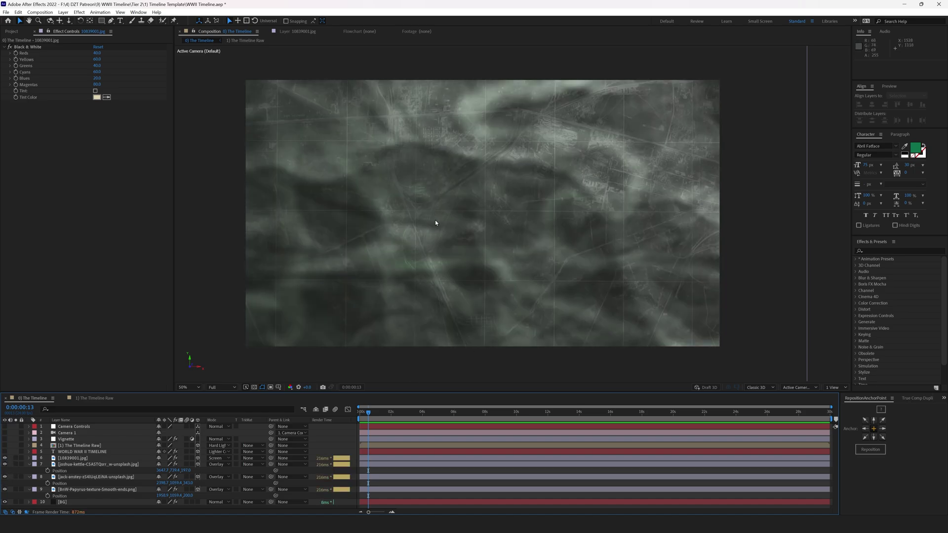
Zoom to 100% and show the map layer's Position (5616.2, 541.9, 2830)
key(slash)
scroll(324, 328, down, 2)
click(92, 458)
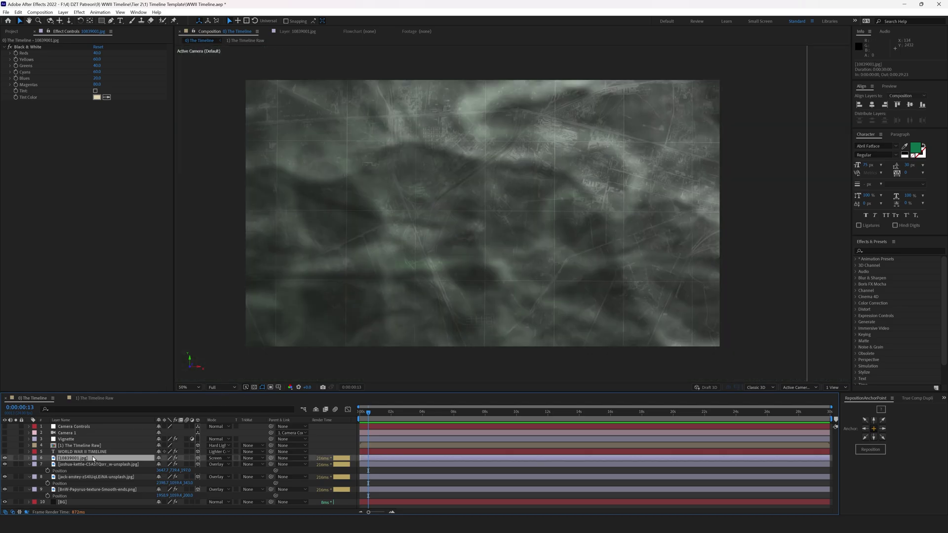
key(p)
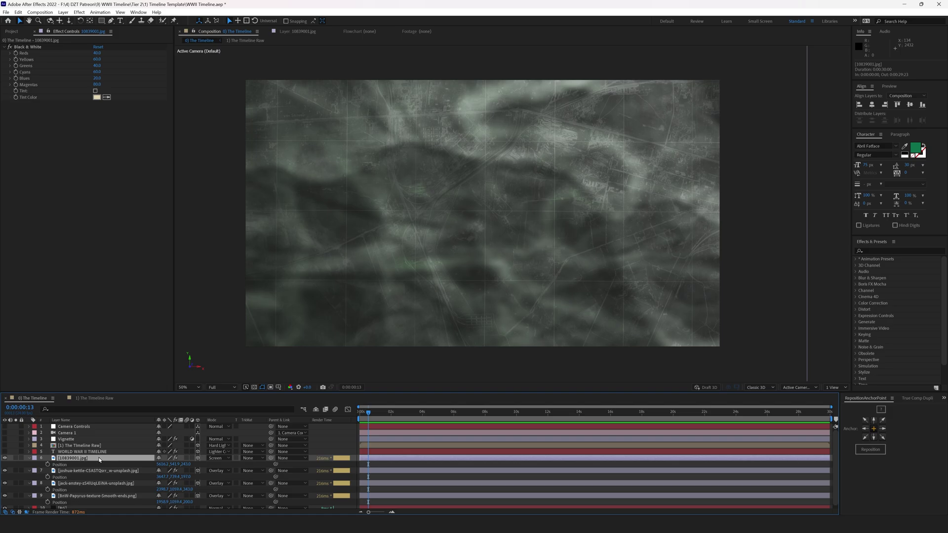
scroll(99, 460, down, 1)
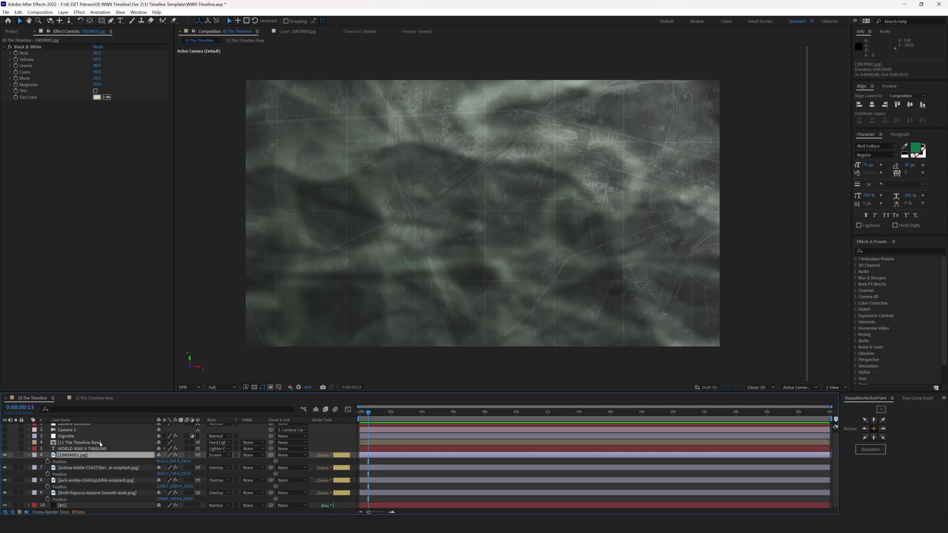
Turn on the WORLD WAR II TIMELINE title, set its mode to Normal, and show its Position
click(94, 449)
click(4, 448)
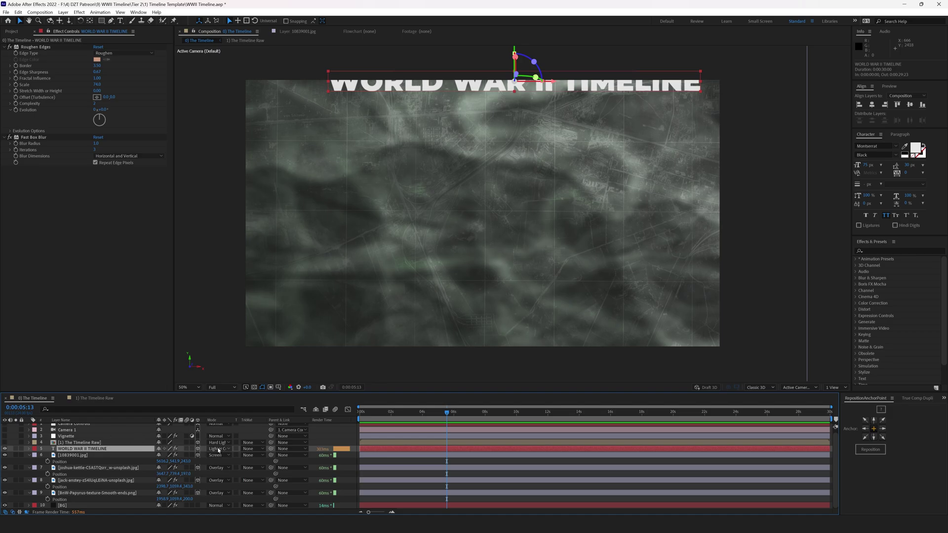
click(218, 449)
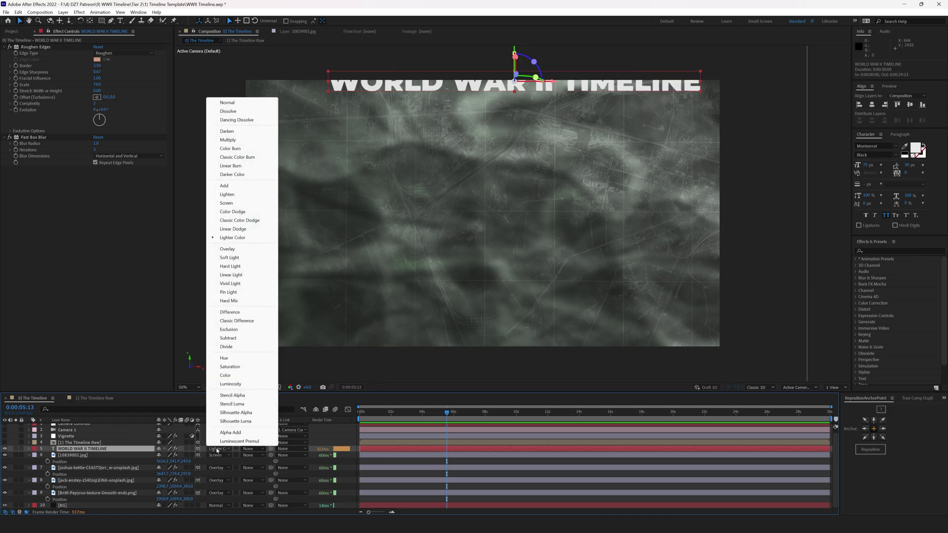
click(227, 103)
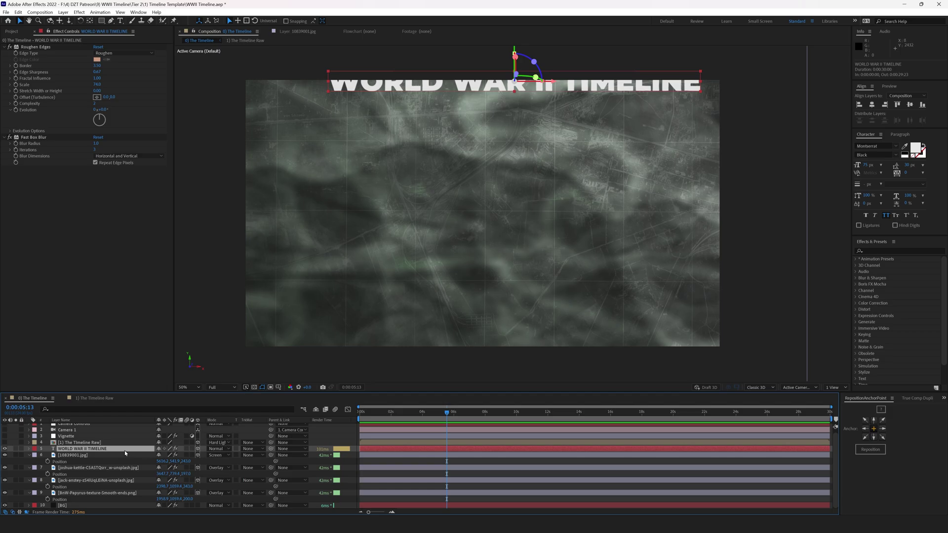
key(p)
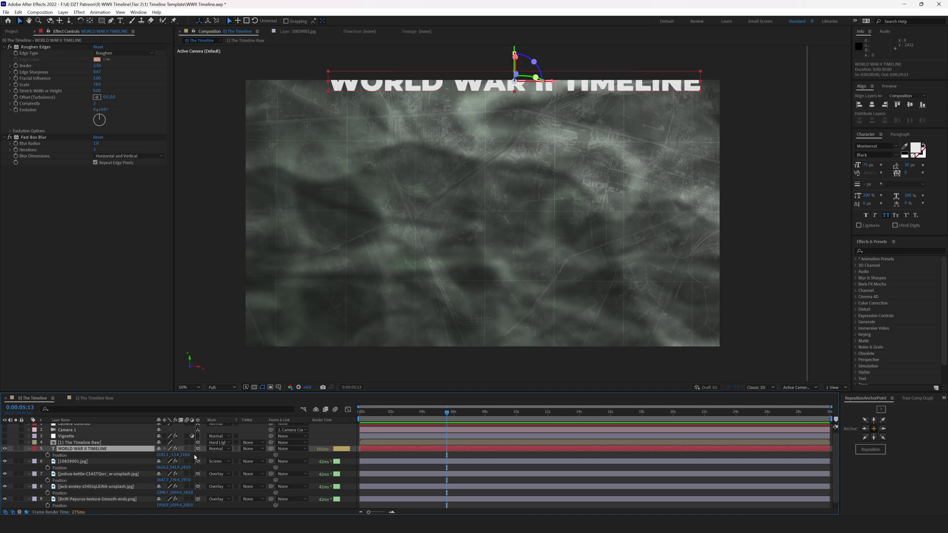
click(11, 48)
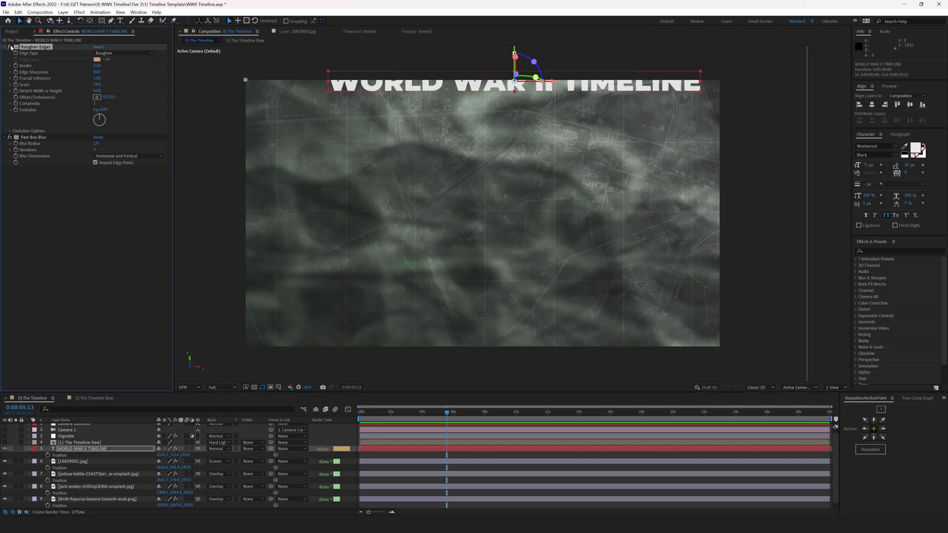
scroll(50, 448, up, 1)
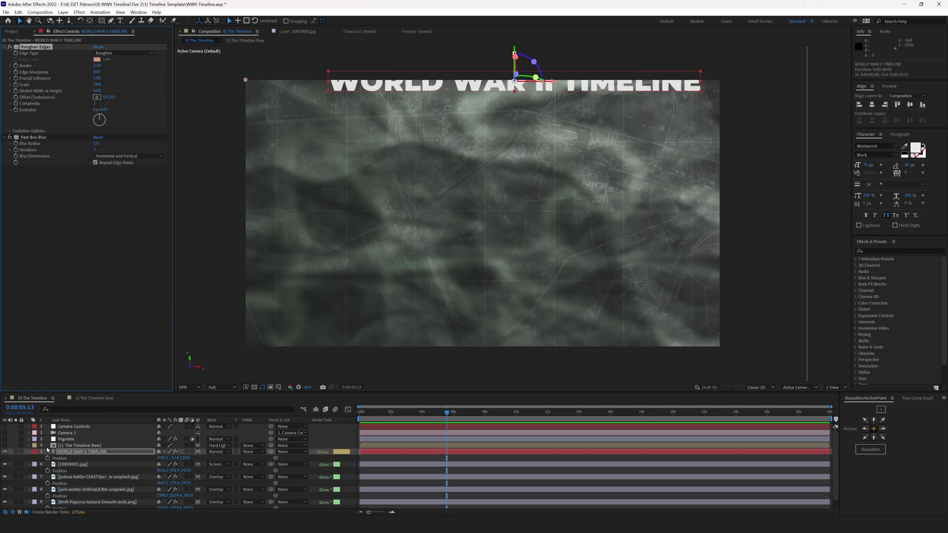
Switch on Camera 1 so the title and map appear in tilted perspective
click(5, 433)
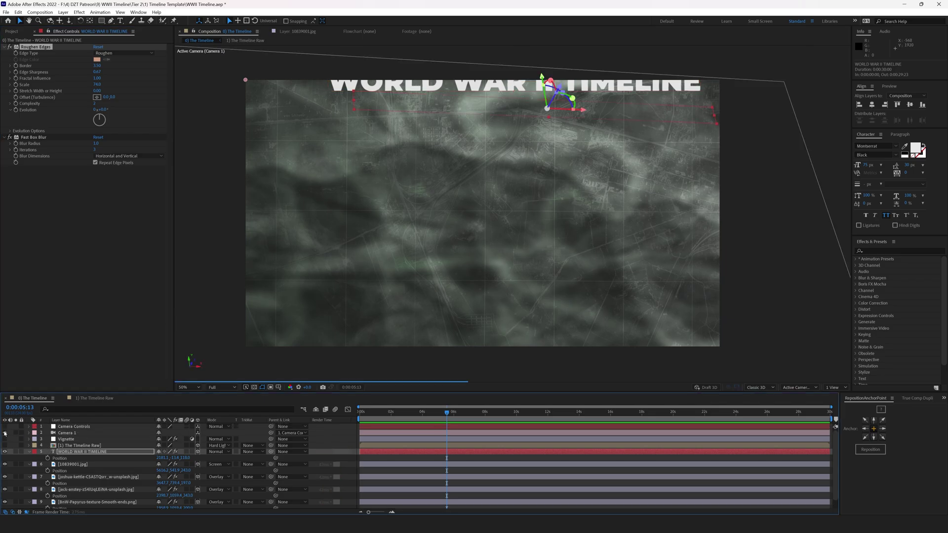
scroll(400, 116, up, 2)
scroll(400, 116, up, 5)
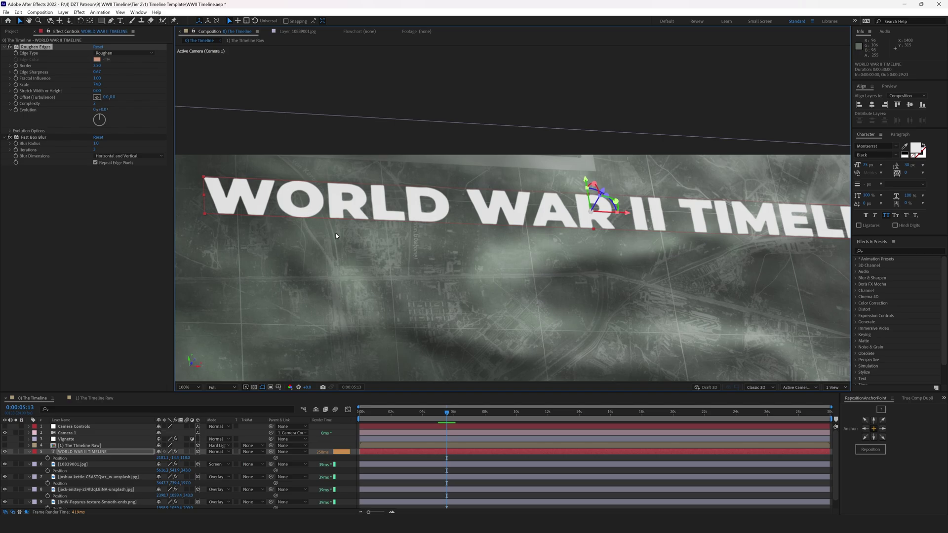
Enable the title's Fast Box Blur effect and frame the whole composition
click(11, 47)
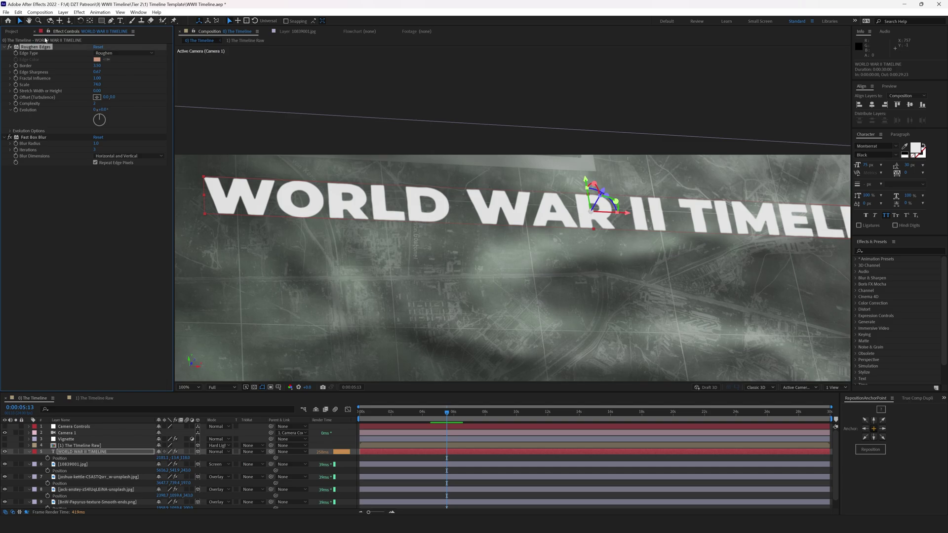
click(78, 12)
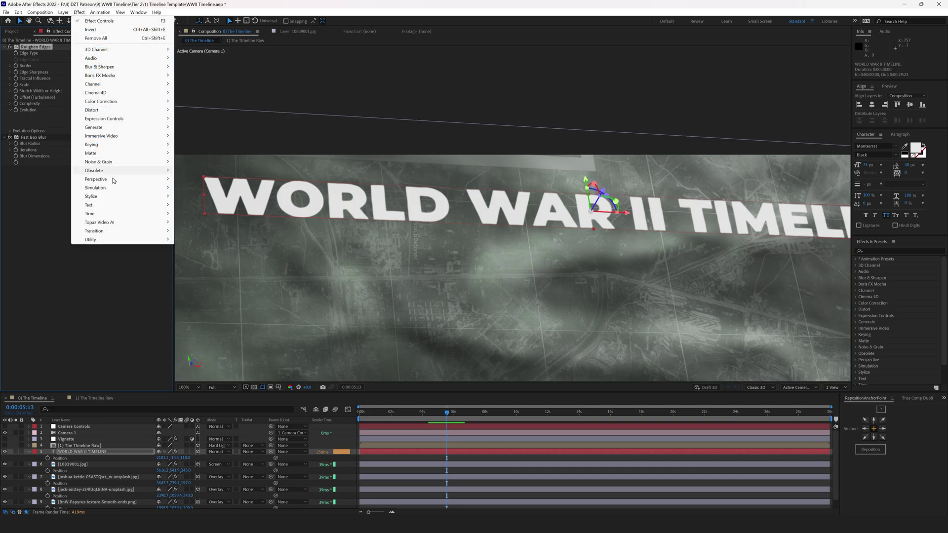
mouse_move(141, 199)
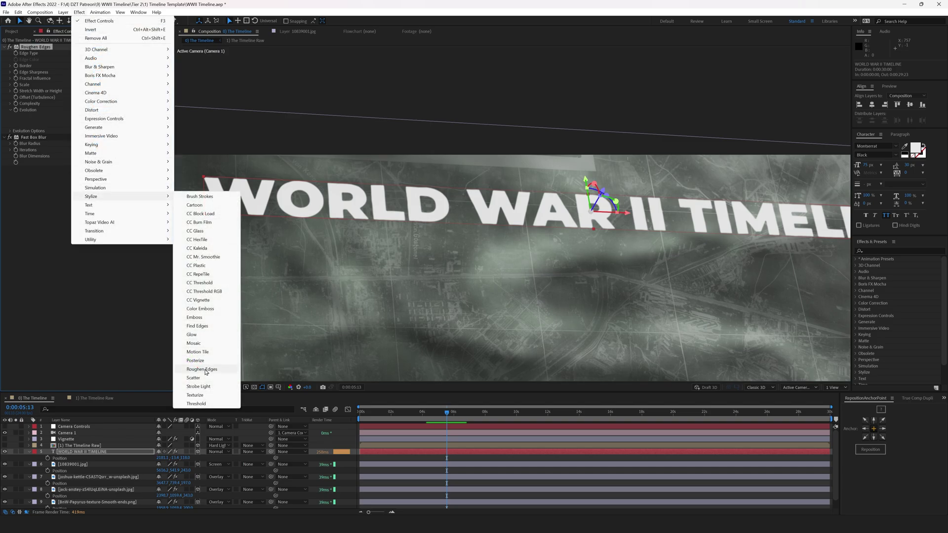
click(70, 335)
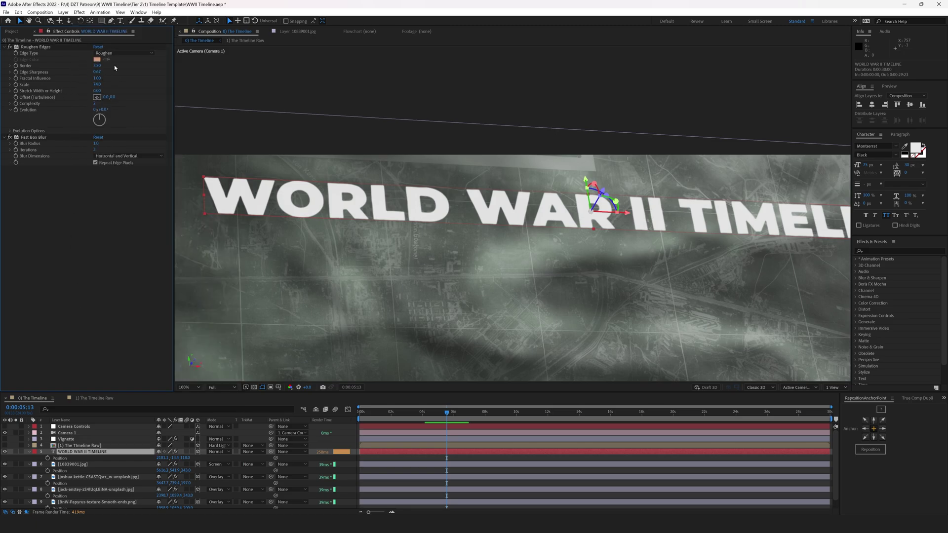
click(34, 138)
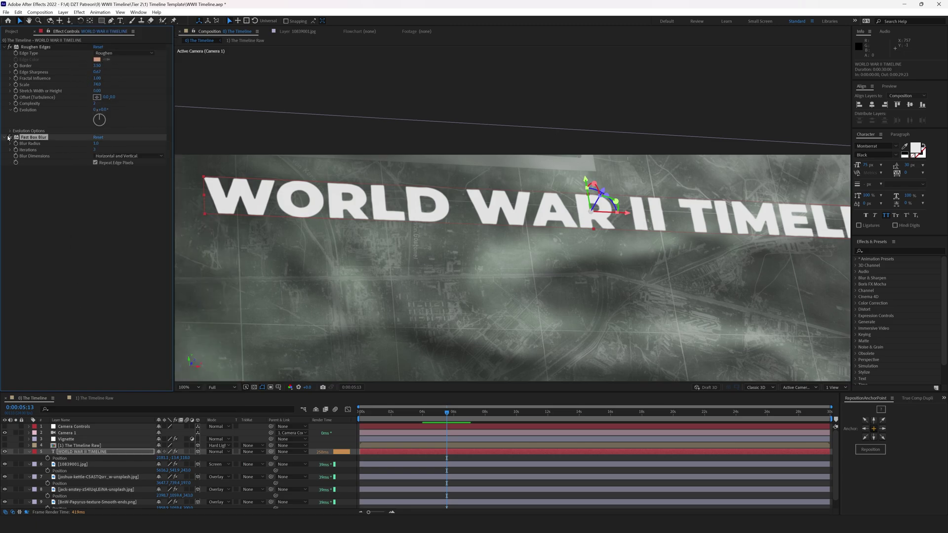
click(10, 138)
scroll(339, 215, down, 2)
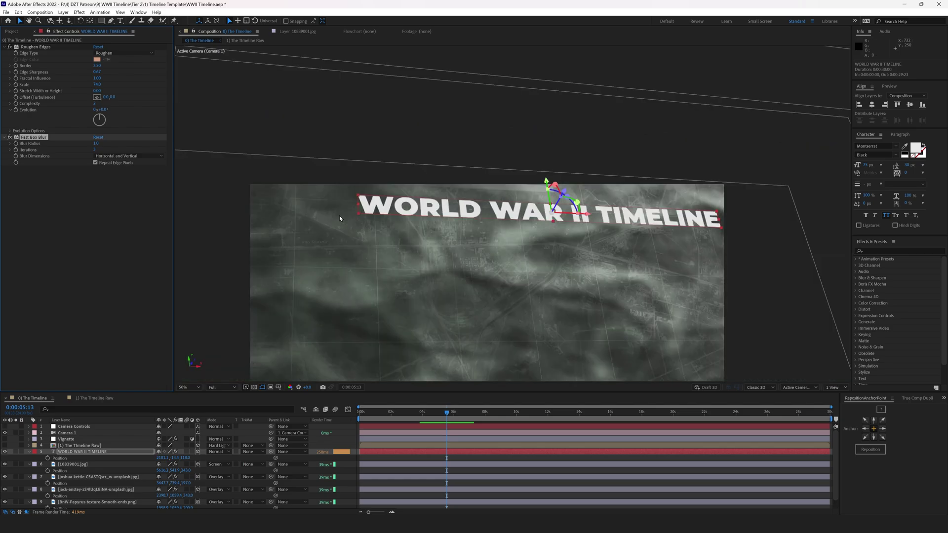
drag(392, 275, 406, 186)
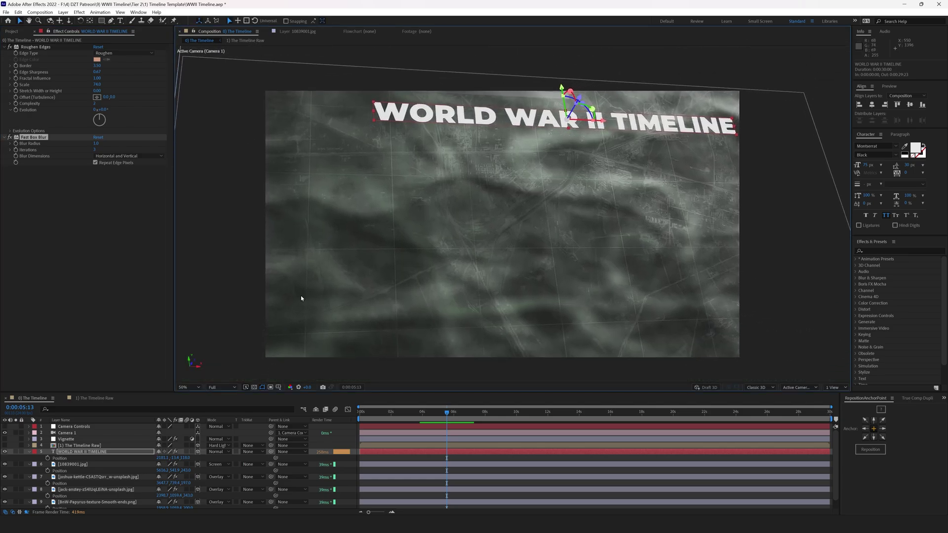
Make the Timeline Raw layer visible, show its Position, and select the Vignette layer
click(72, 446)
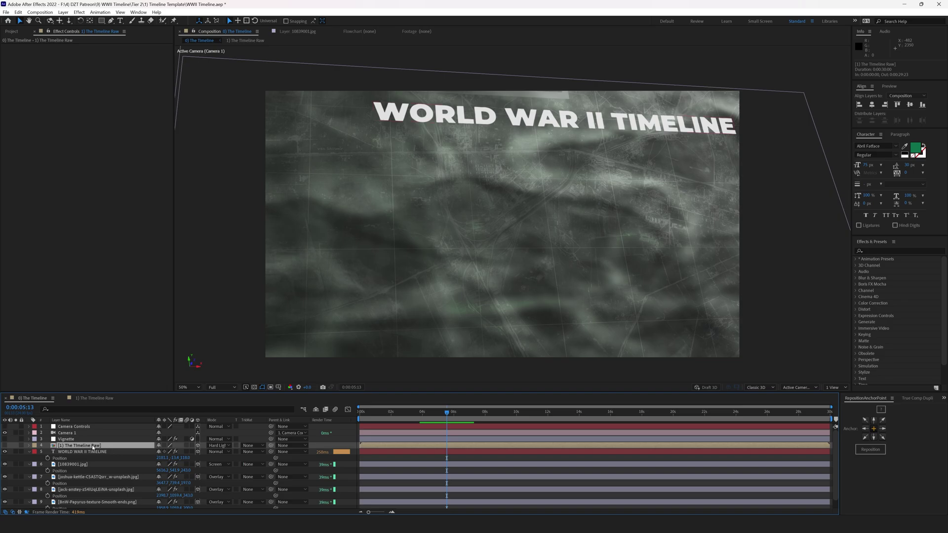
click(5, 446)
key(p)
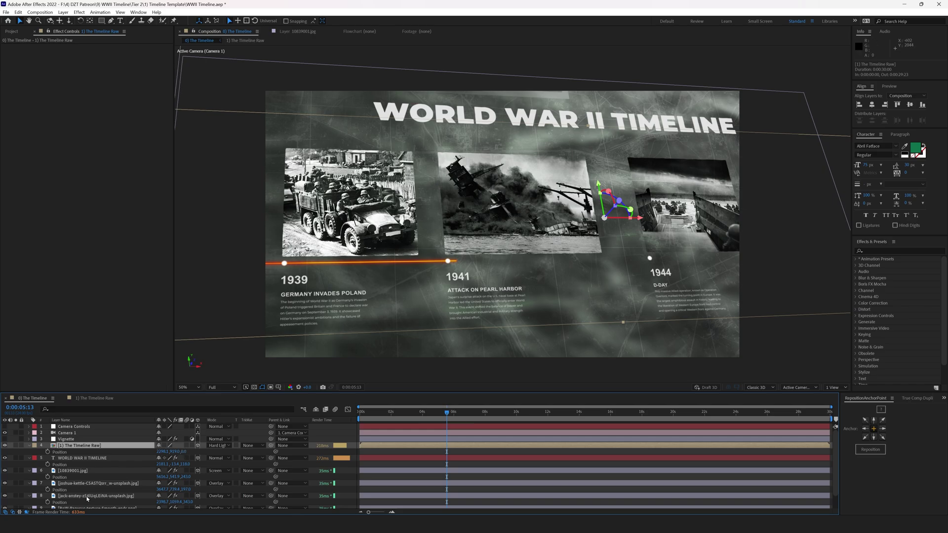
click(67, 440)
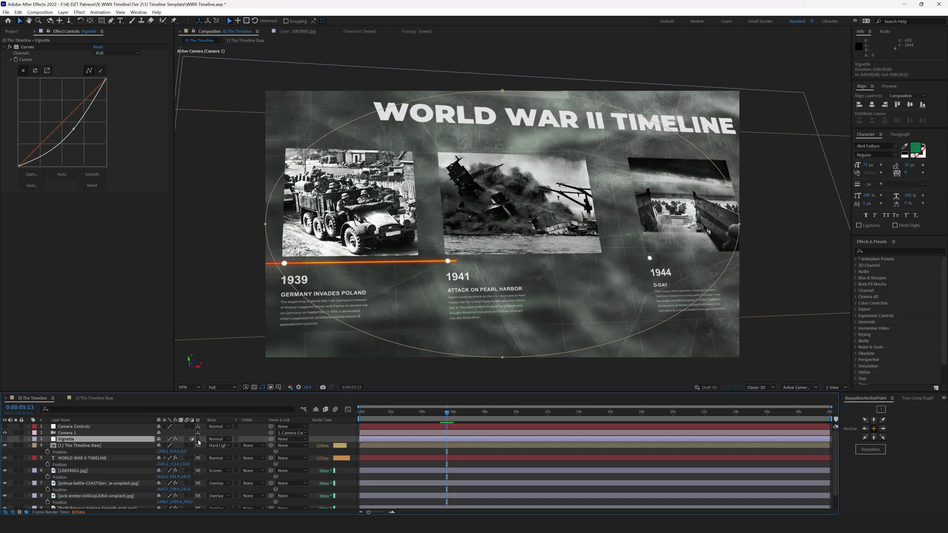
Switch on the Vignette layer and browse Effect > Color Correction without applying anything
click(61, 440)
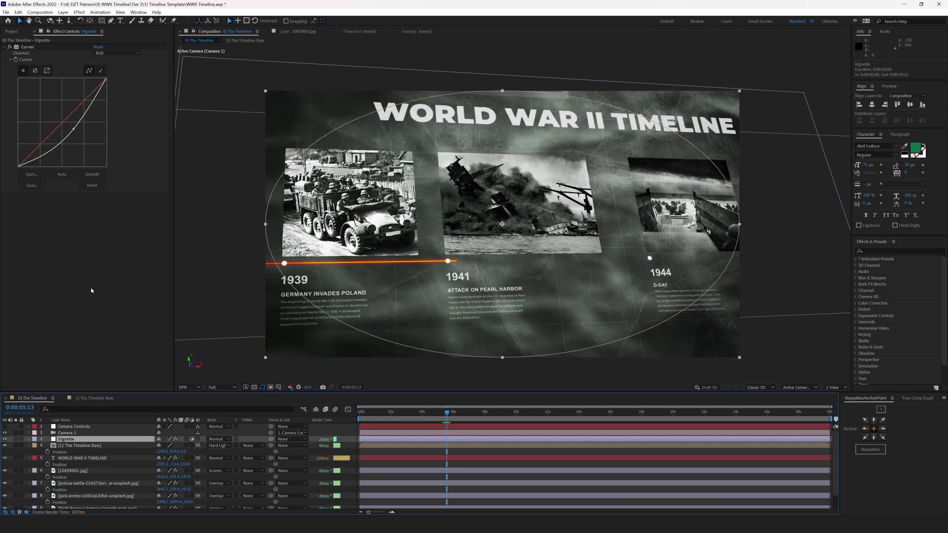
click(31, 52)
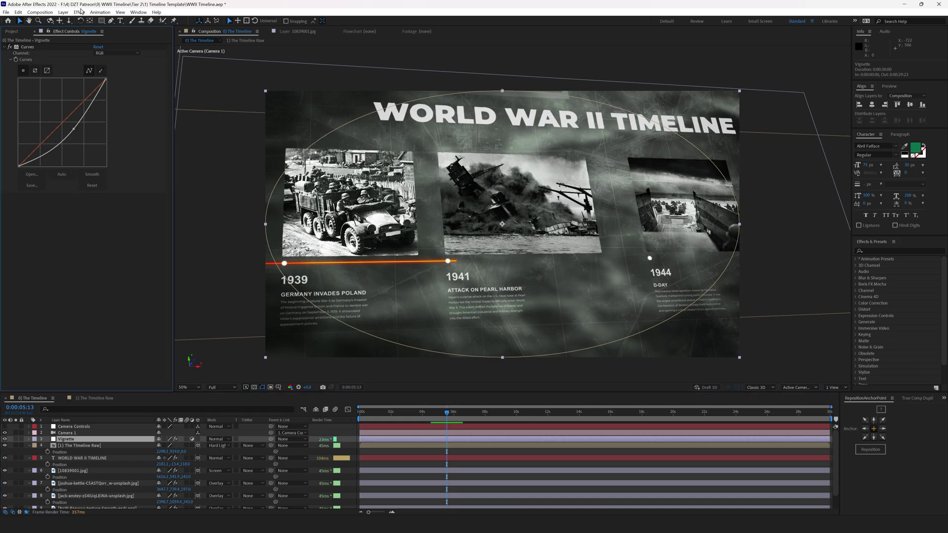
click(79, 12)
mouse_move(156, 103)
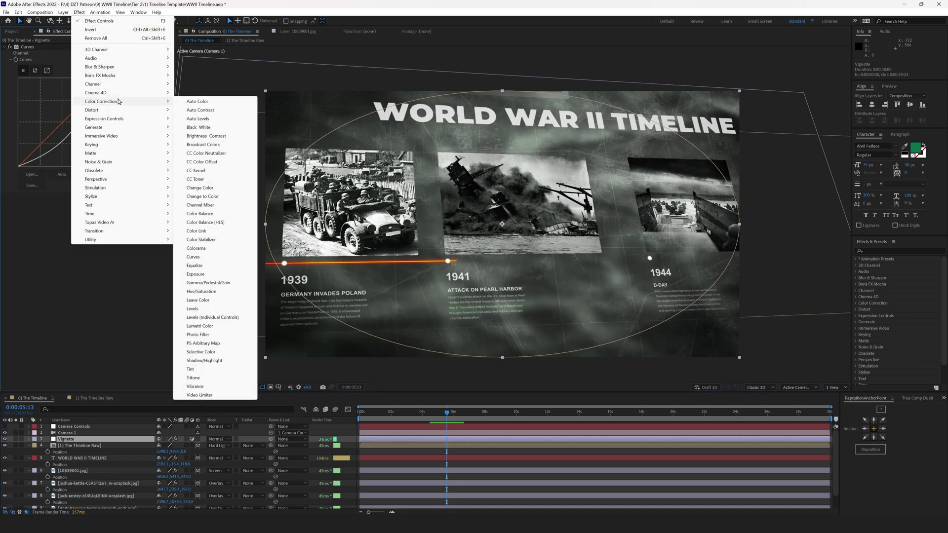
click(87, 330)
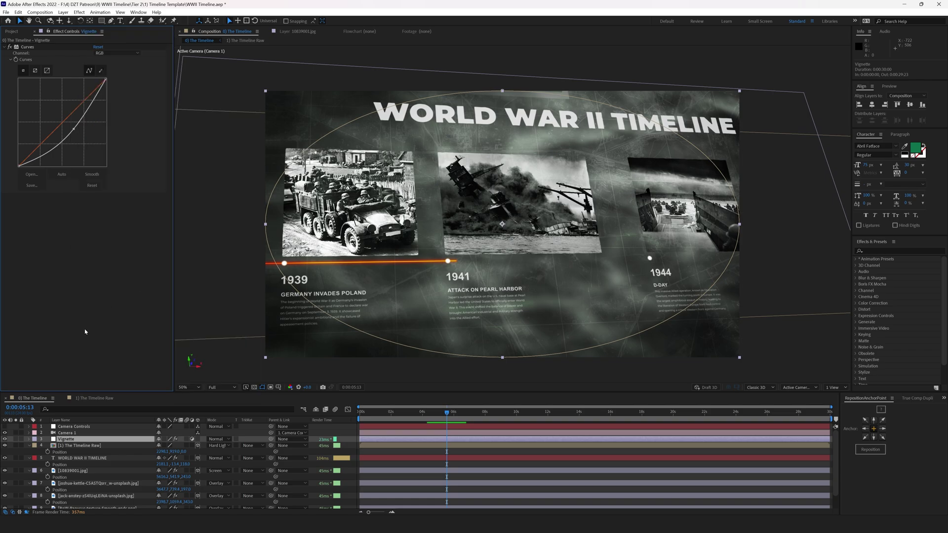
Parent Camera 1 to the Camera Controls layer and reveal Camera Controls' Position
click(72, 434)
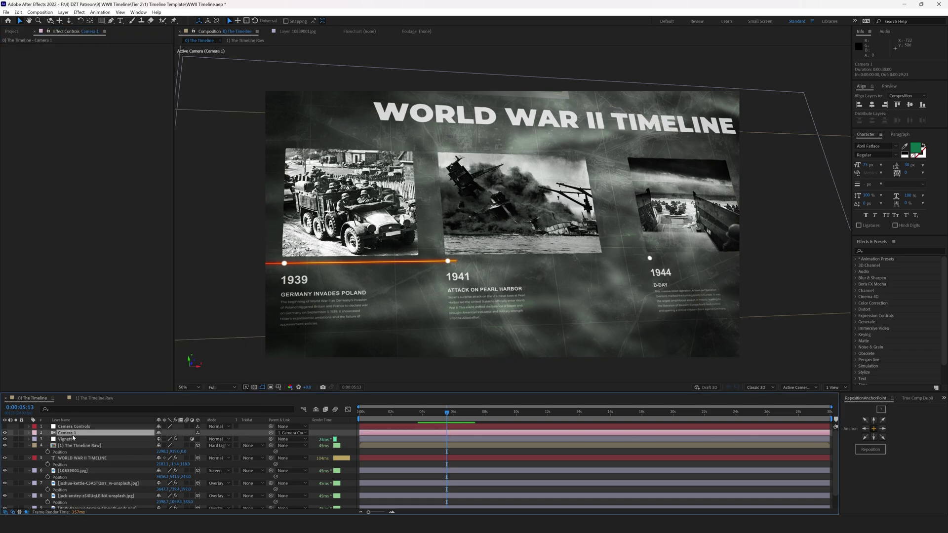
click(87, 427)
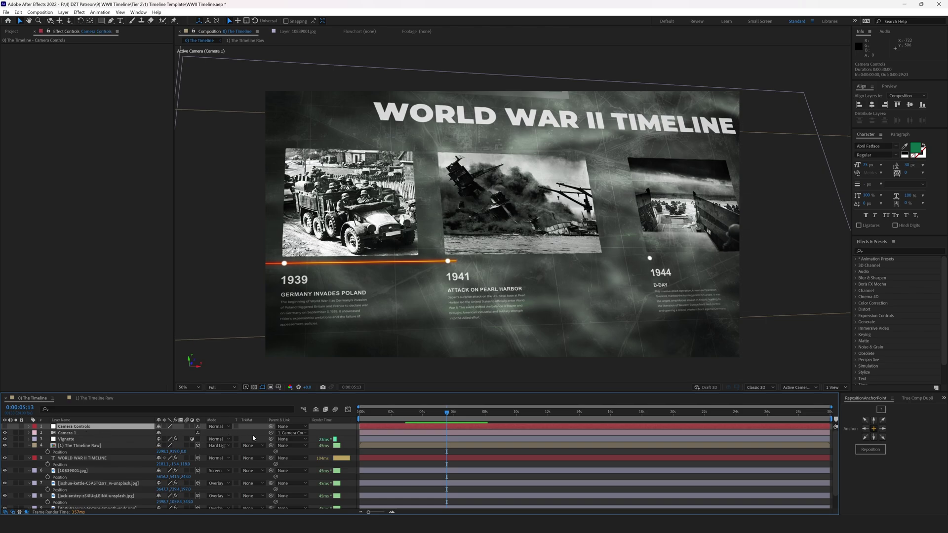
drag(271, 433, 92, 429)
click(89, 428)
key(p)
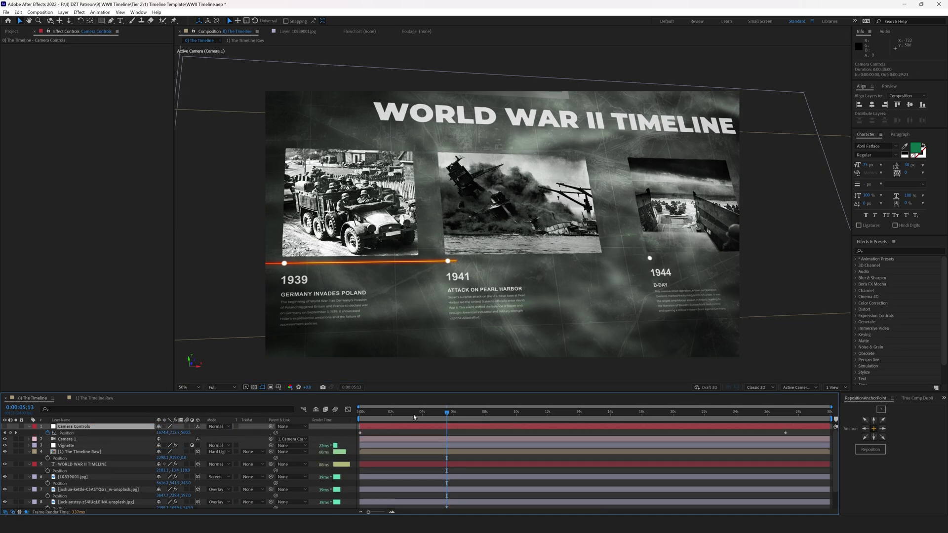
Preview Camera Controls' animated camera travel from the 1939 card to 1945
drag(414, 417, 353, 419)
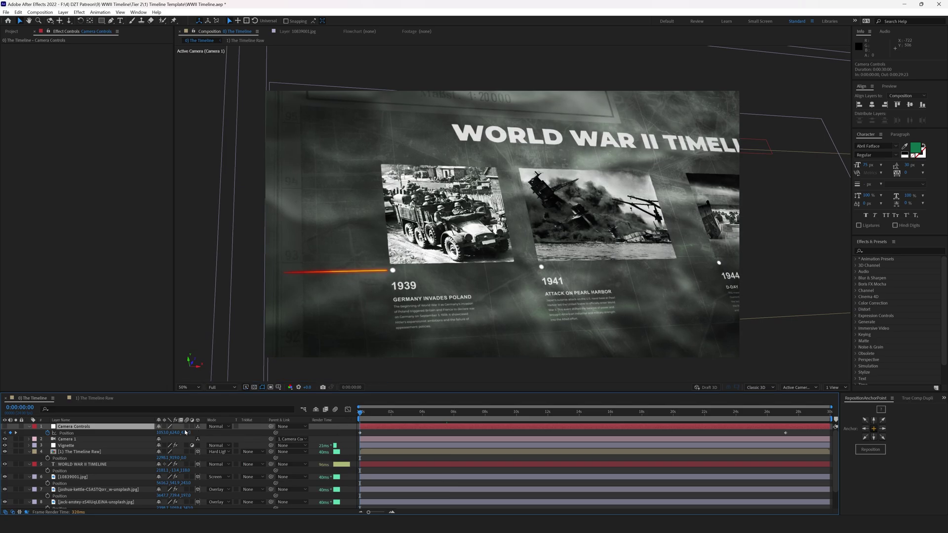
click(185, 432)
drag(360, 412, 324, 426)
key(u)
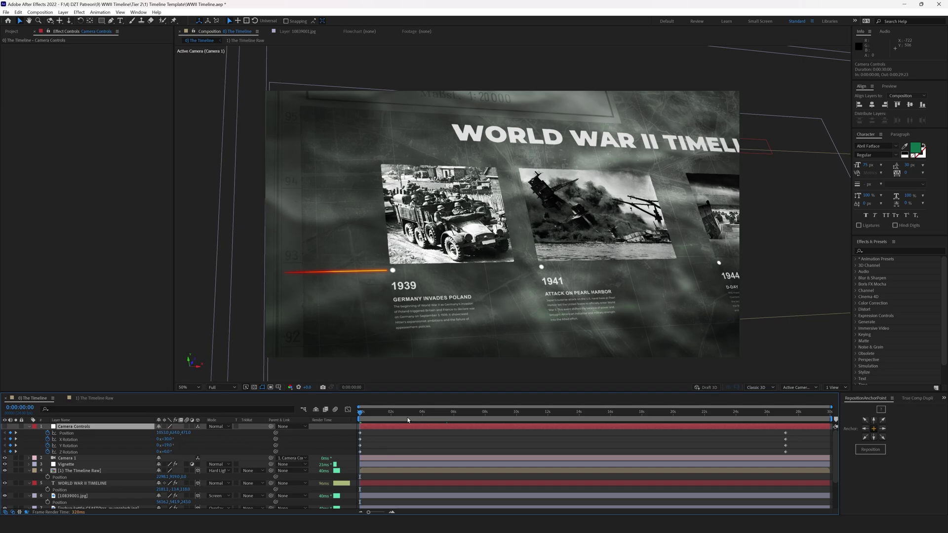
drag(360, 412, 293, 439)
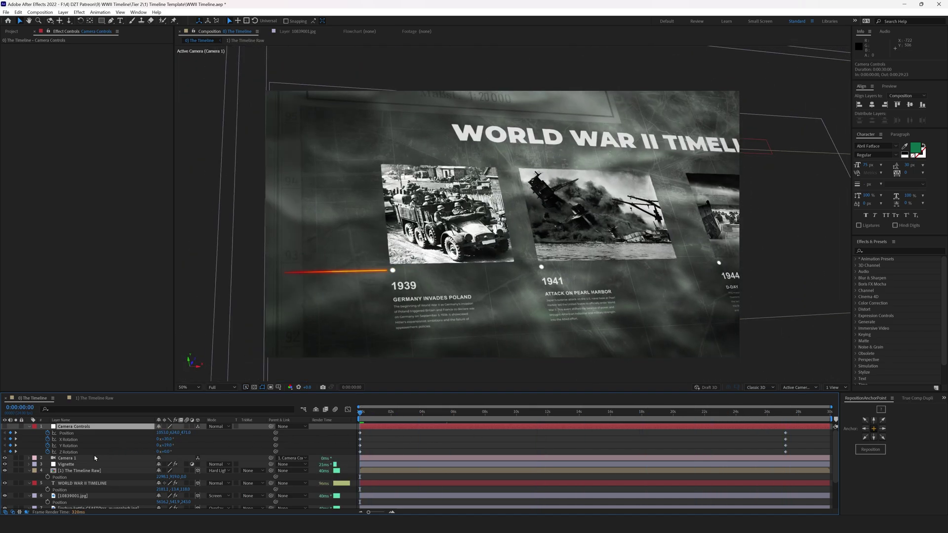
click(96, 452)
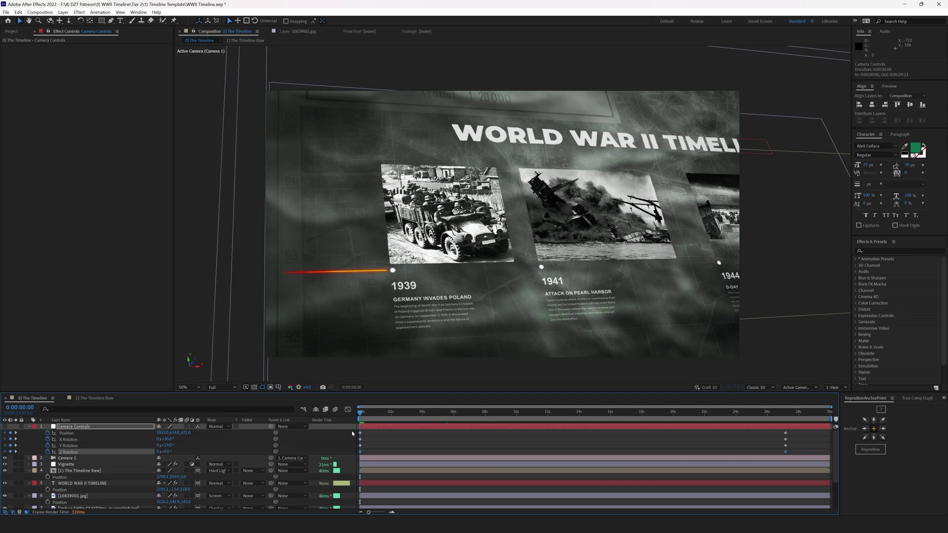
click(354, 435)
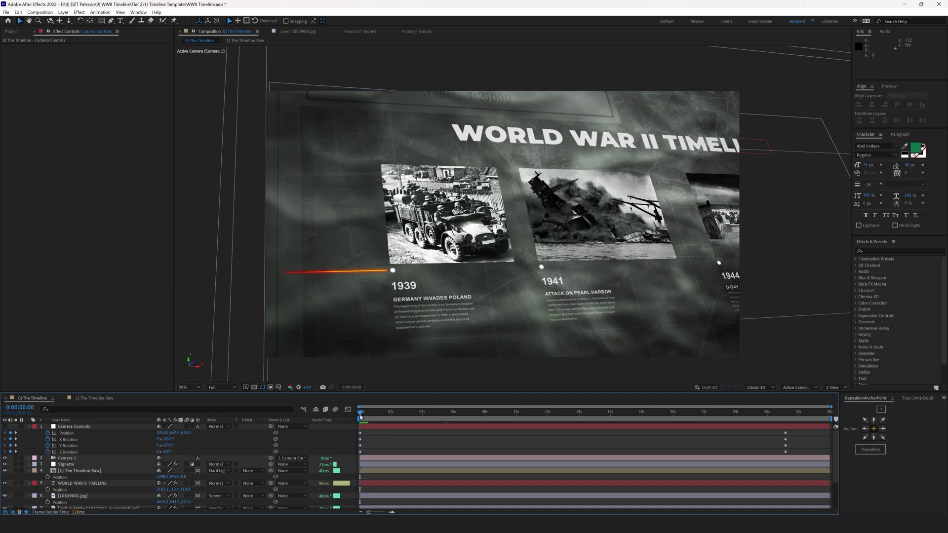
drag(361, 413, 788, 434)
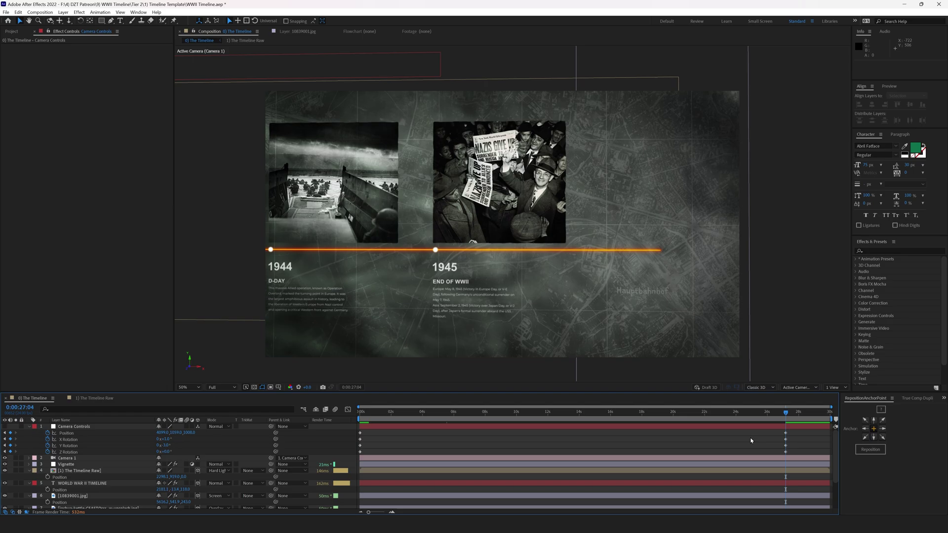
Collapse Camera Controls and open the Timeline Raw composition
click(29, 426)
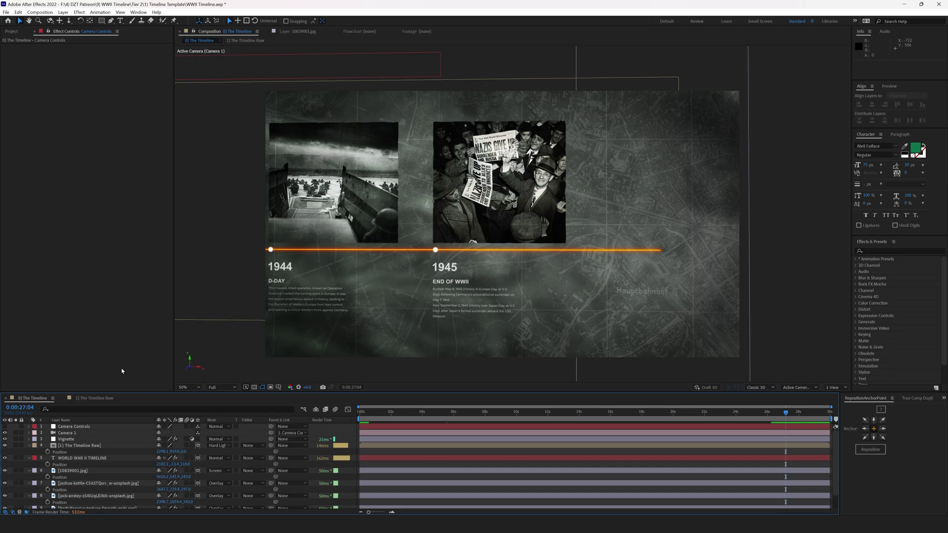
click(88, 444)
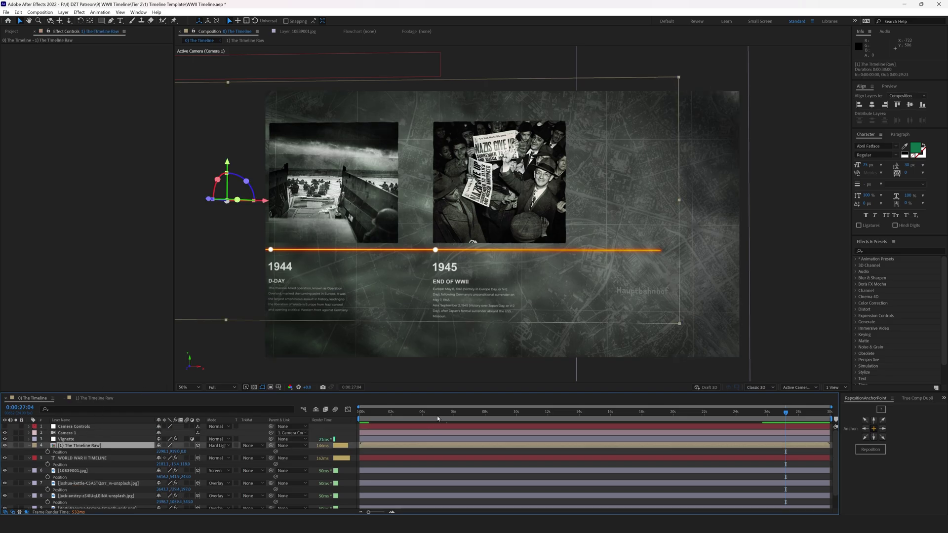
click(94, 398)
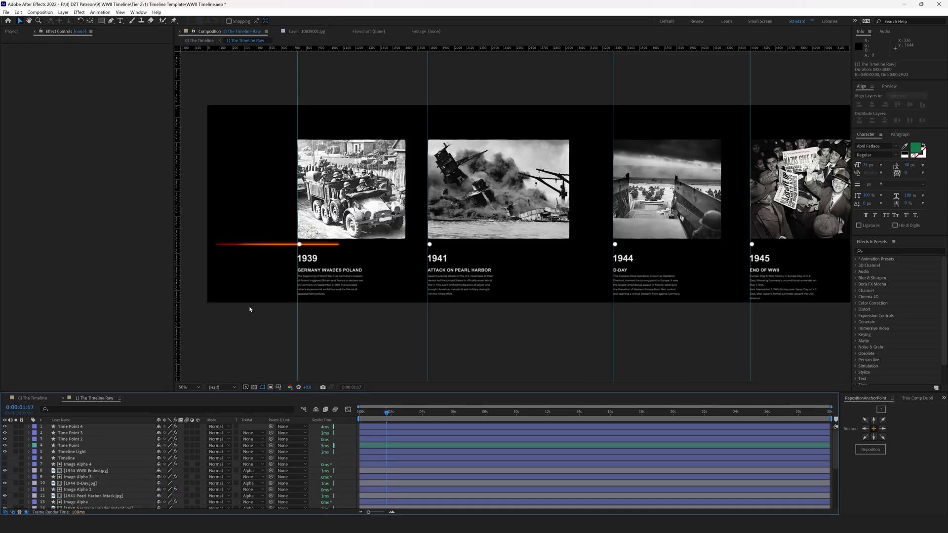
click(356, 185)
drag(356, 185, 328, 202)
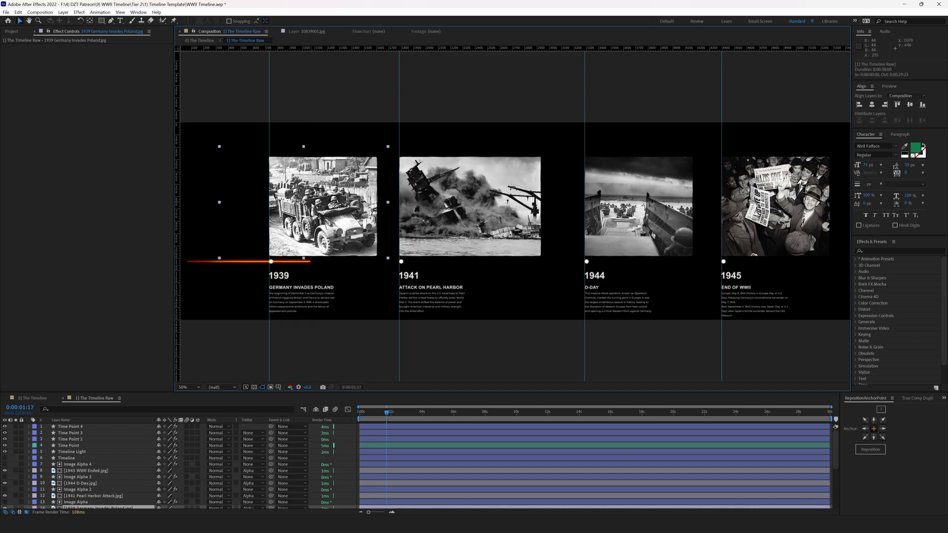
scroll(91, 464, down, 4)
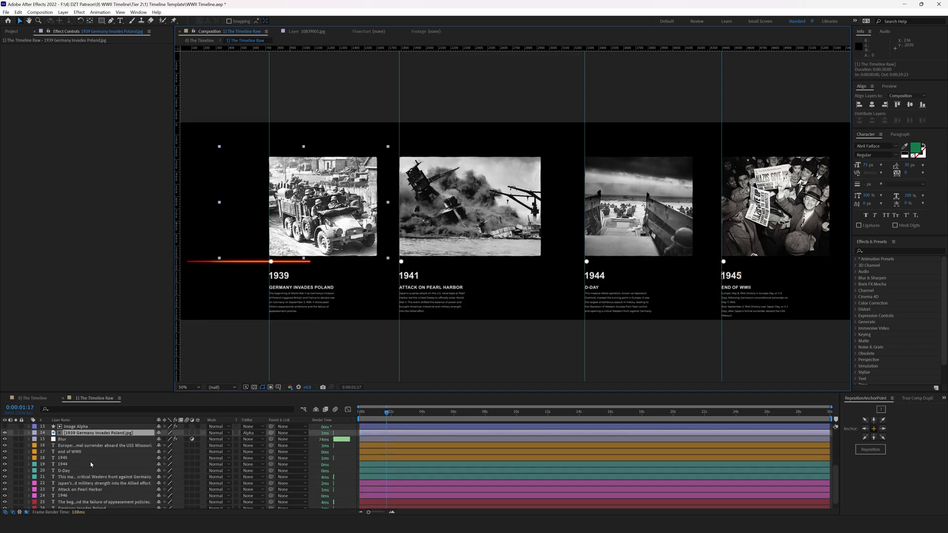
scroll(91, 464, up, 2)
click(79, 464)
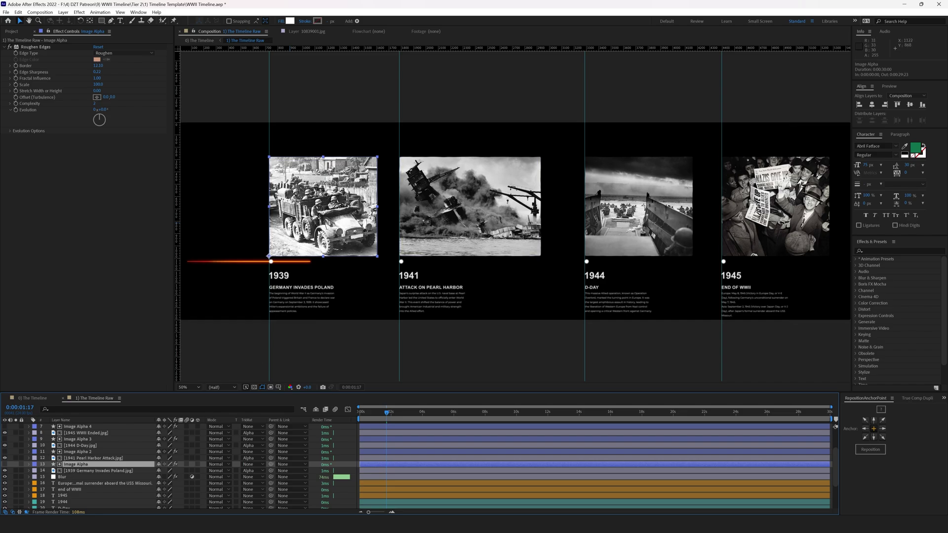
key(period)
drag(127, 188, 368, 210)
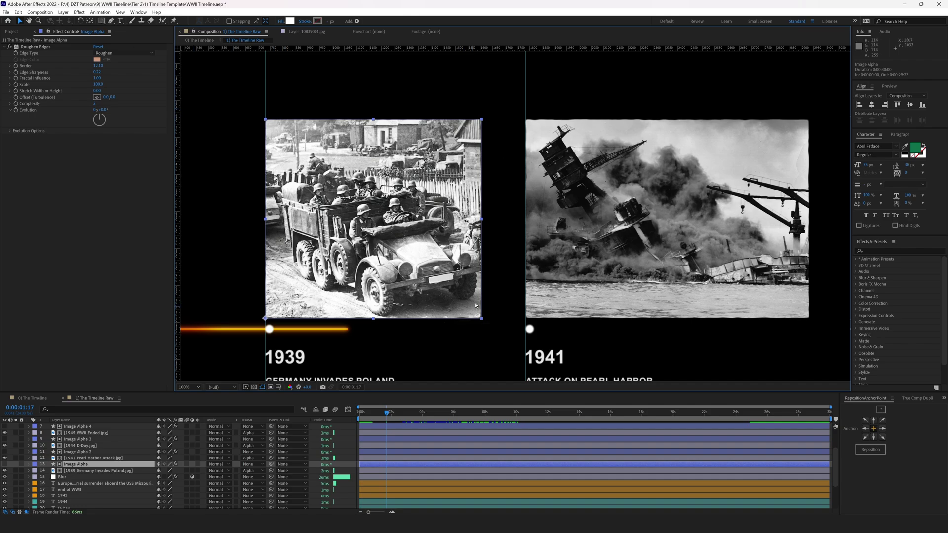
key(comma)
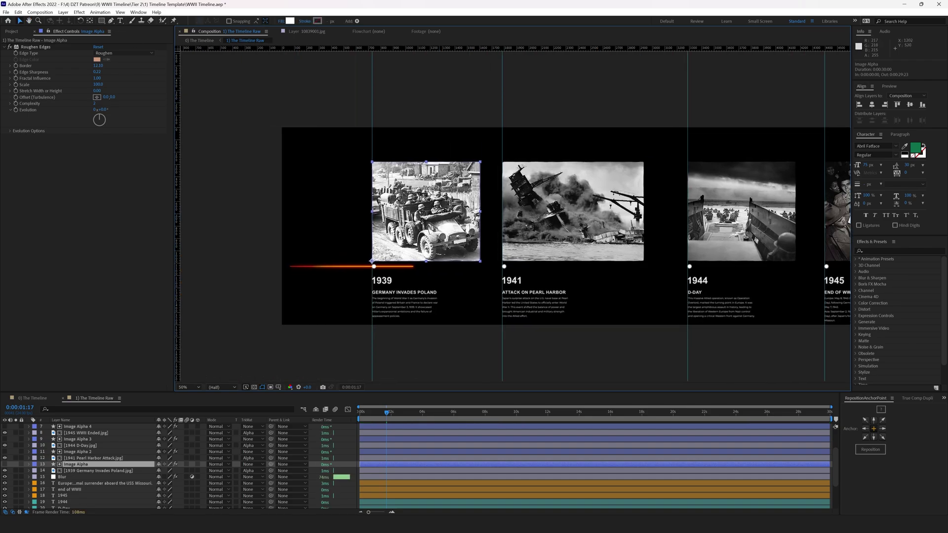
scroll(494, 222, right, 3)
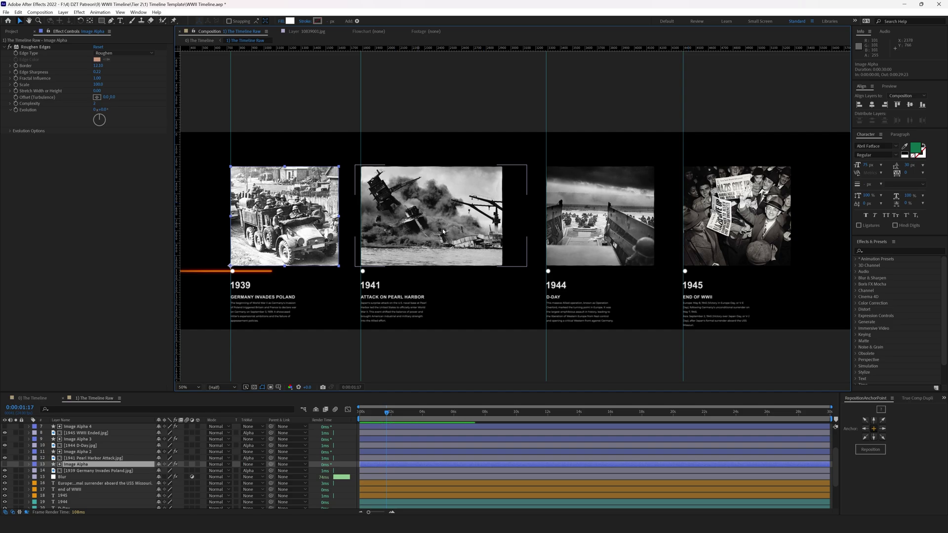
click(39, 48)
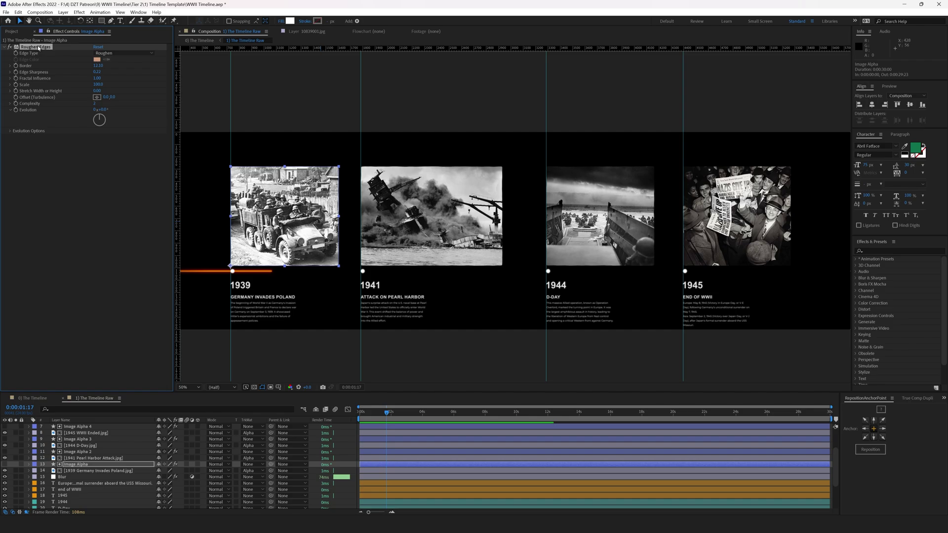
scroll(508, 247, up, 2)
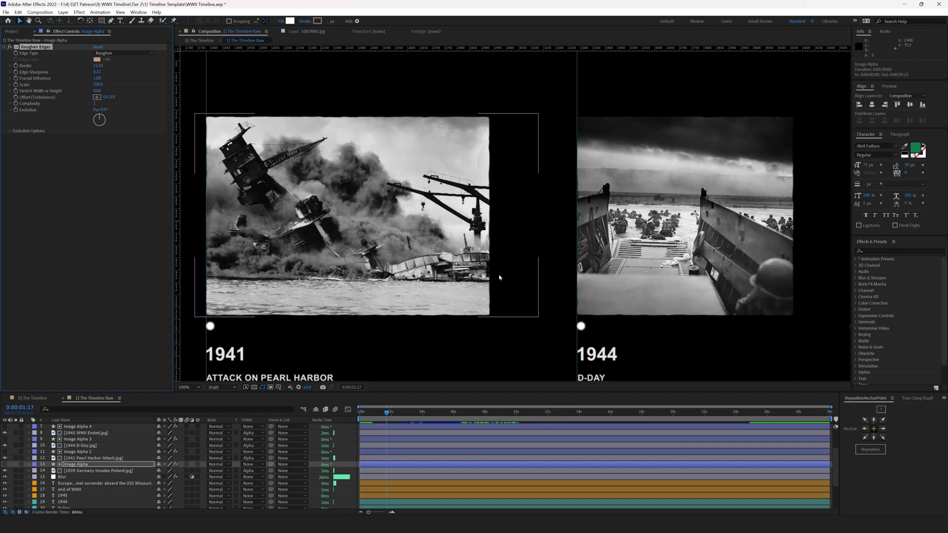
scroll(511, 289, up, 1)
scroll(484, 276, down, 1)
scroll(440, 296, up, 1)
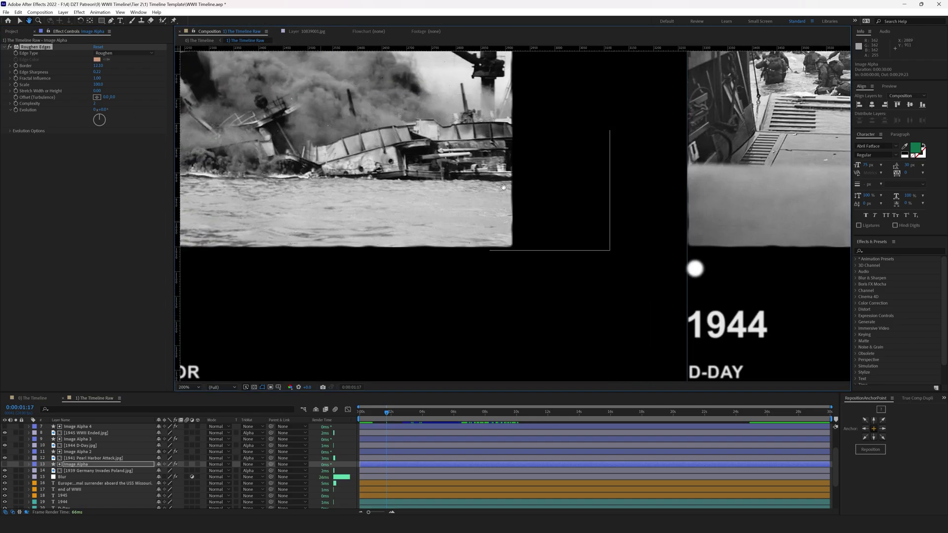
scroll(410, 302, down, 1)
scroll(386, 262, up, 1)
scroll(390, 297, left, 5)
scroll(394, 329, up, 1)
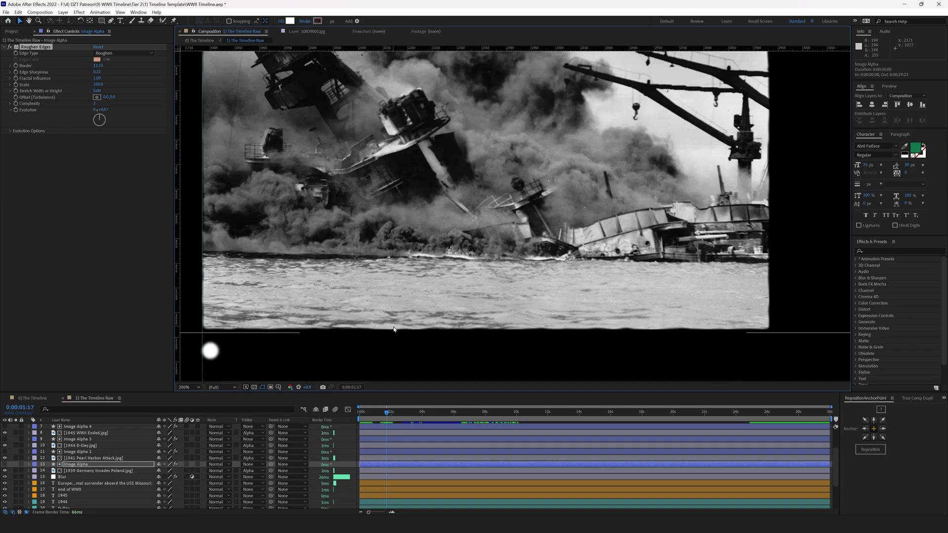
scroll(394, 330, down, 2)
scroll(495, 240, down, 2)
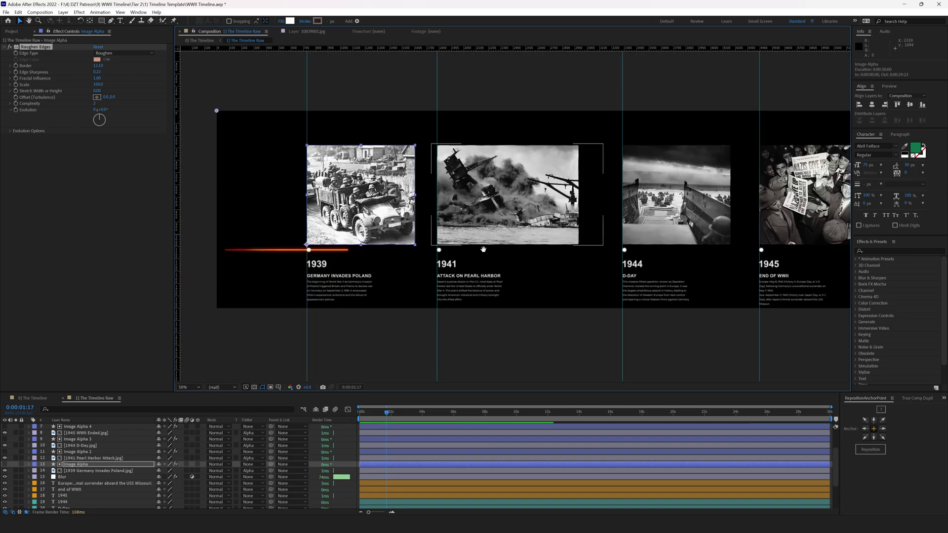
drag(491, 244, 449, 244)
key(v)
click(315, 241)
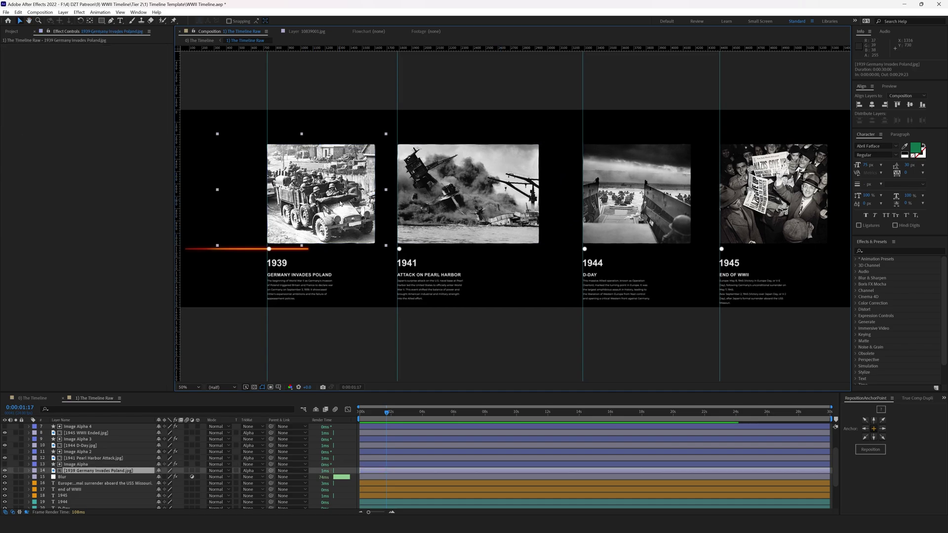
click(252, 472)
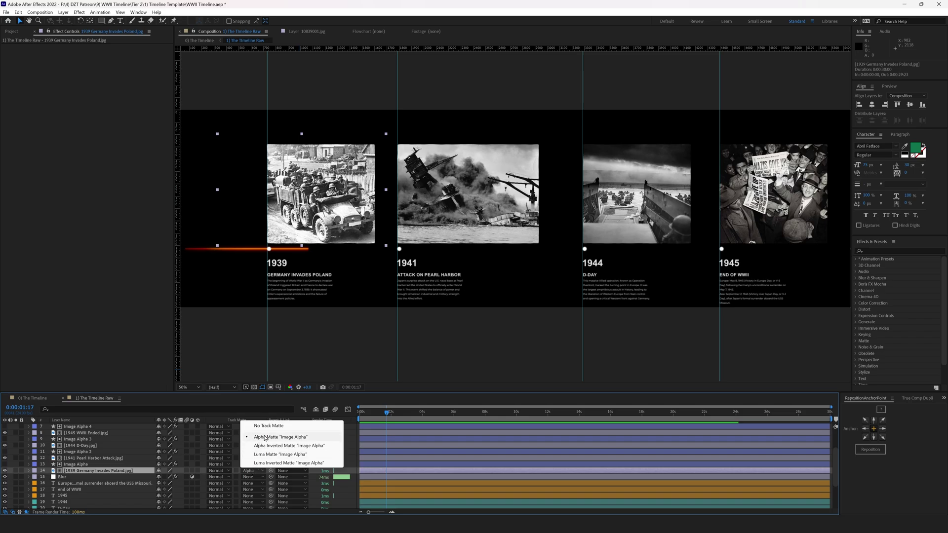
click(77, 464)
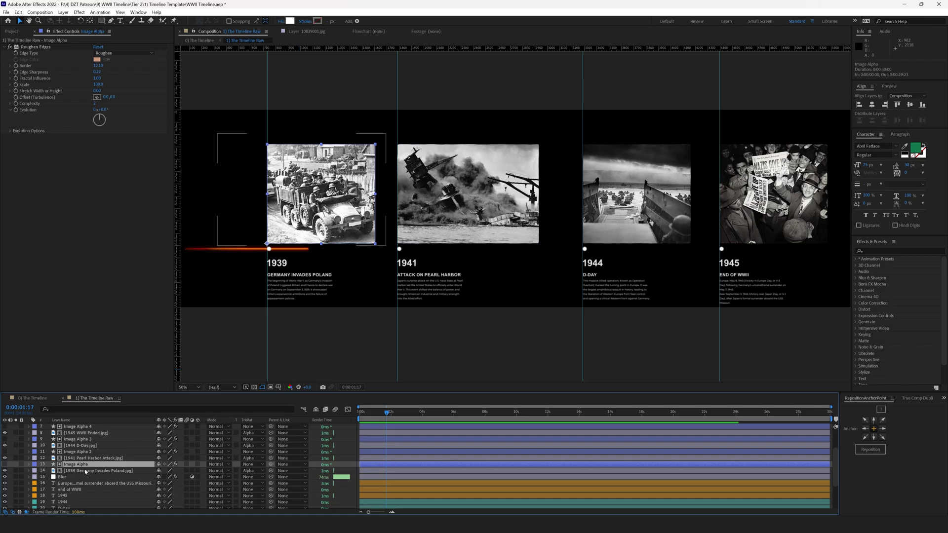
click(5, 465)
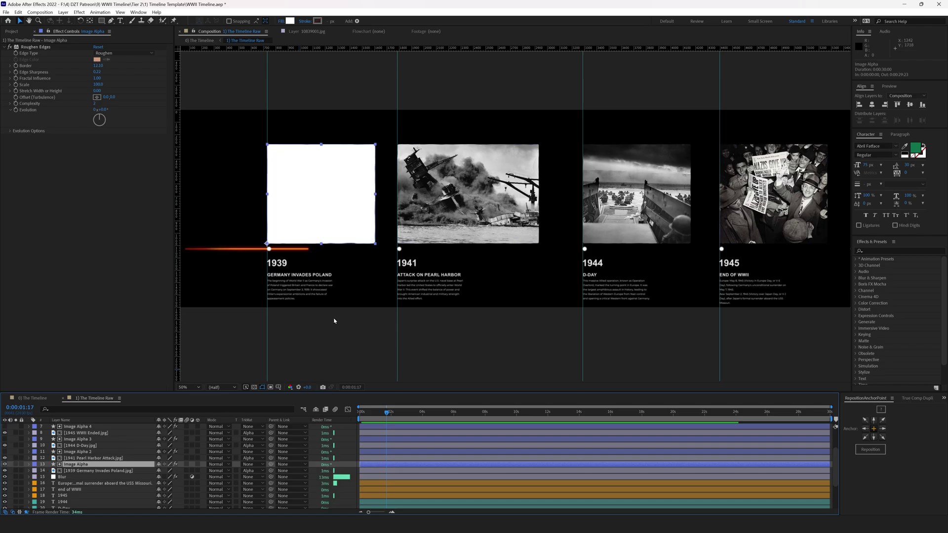
scroll(526, 224, up, 2)
drag(526, 224, 518, 257)
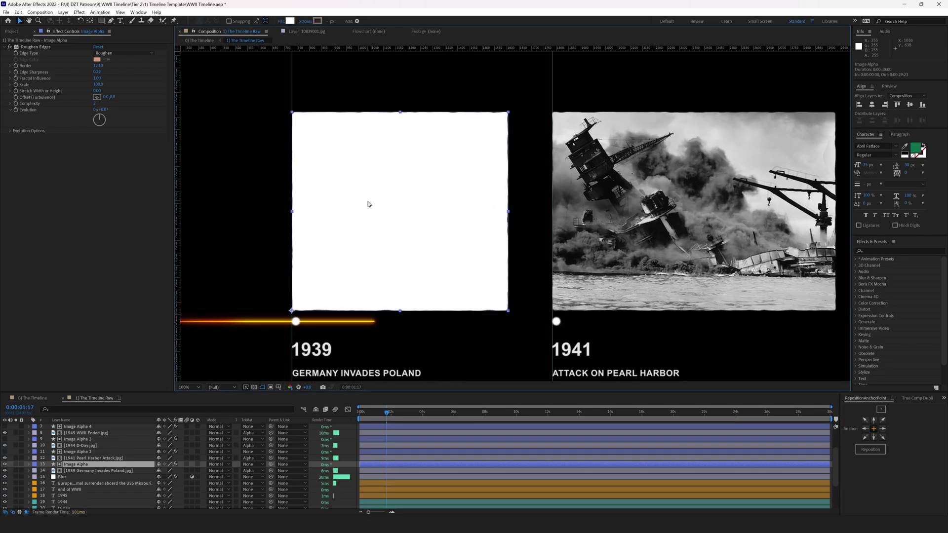
scroll(368, 204, down, 2)
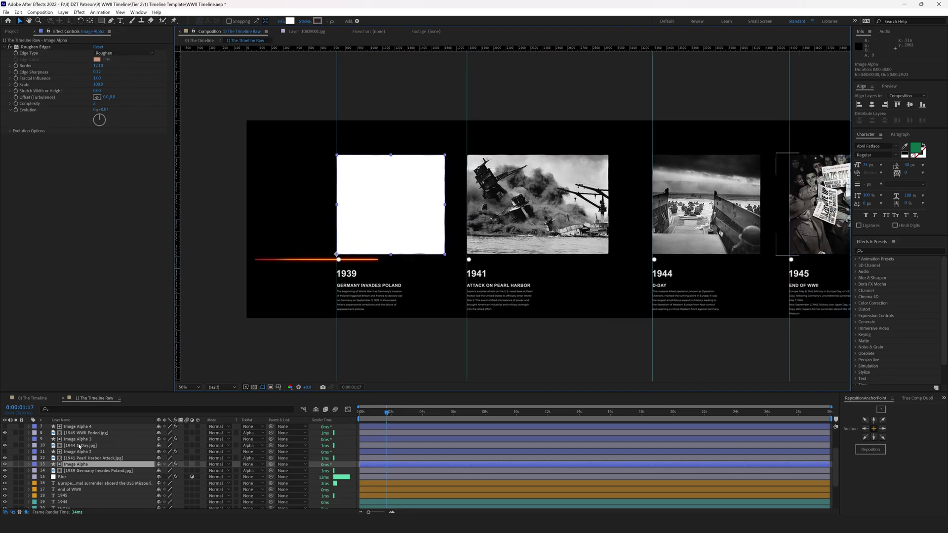
key(period)
scroll(313, 348, down, 1)
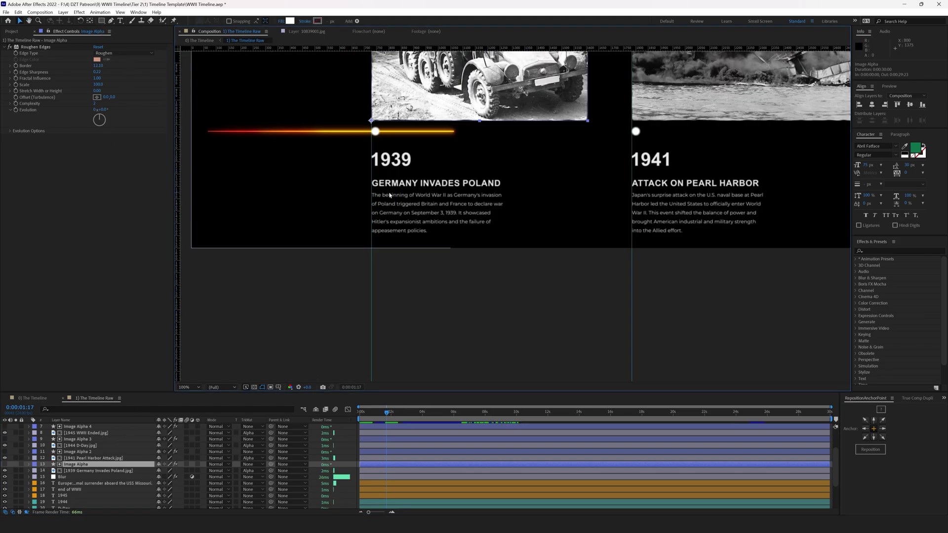
scroll(367, 214, up, 3)
drag(424, 221, 537, 179)
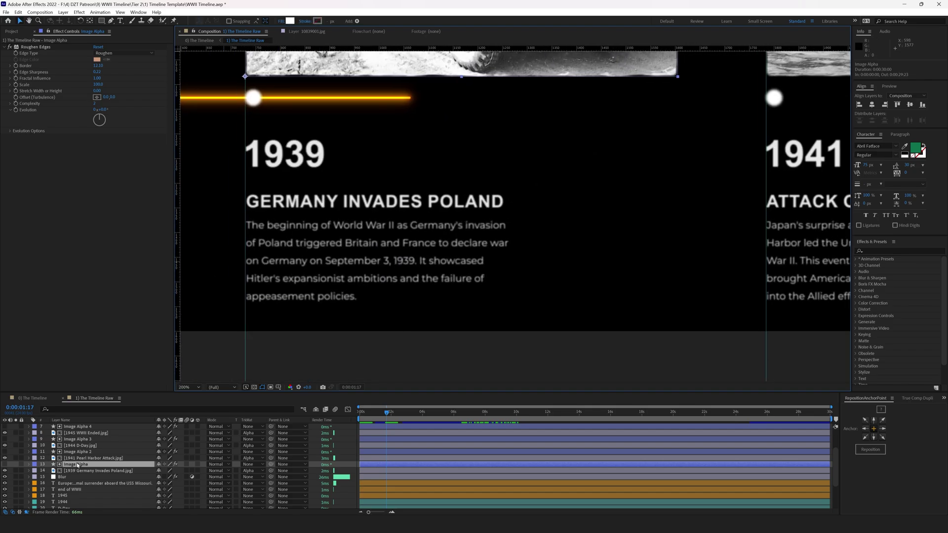
scroll(77, 471, down, 3)
click(63, 505)
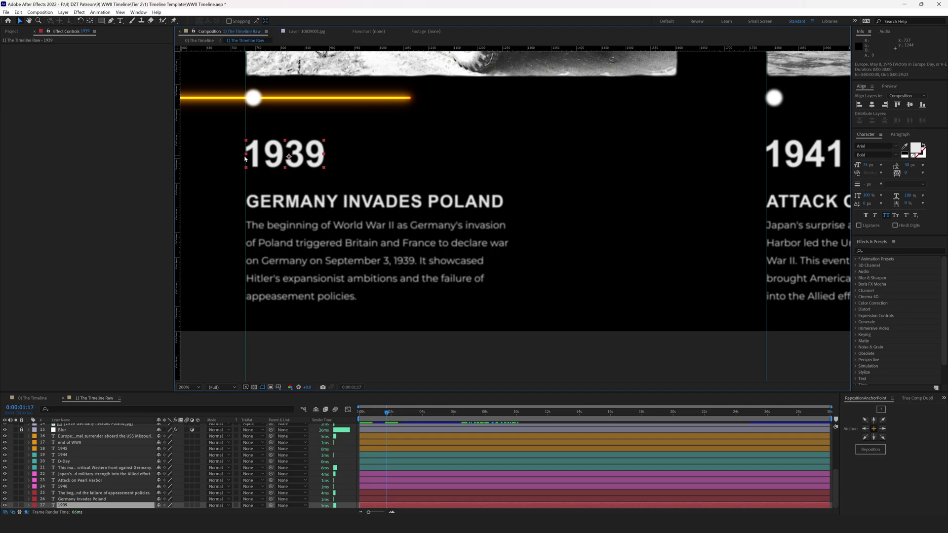
click(280, 204)
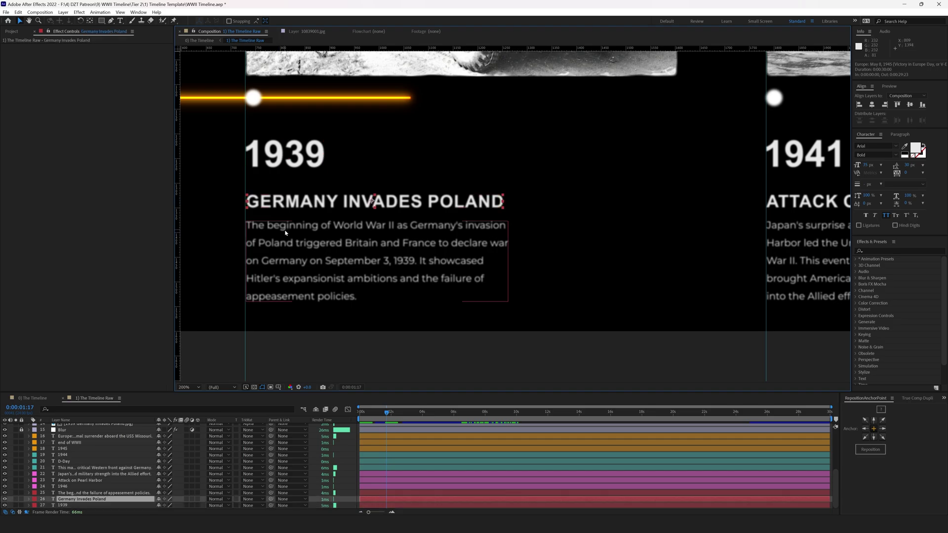
click(285, 233)
click(282, 217)
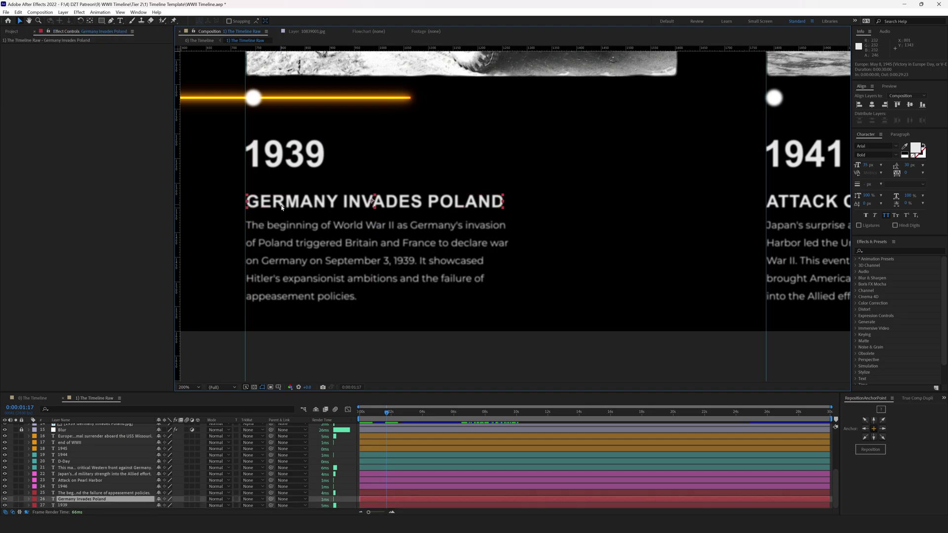
click(294, 231)
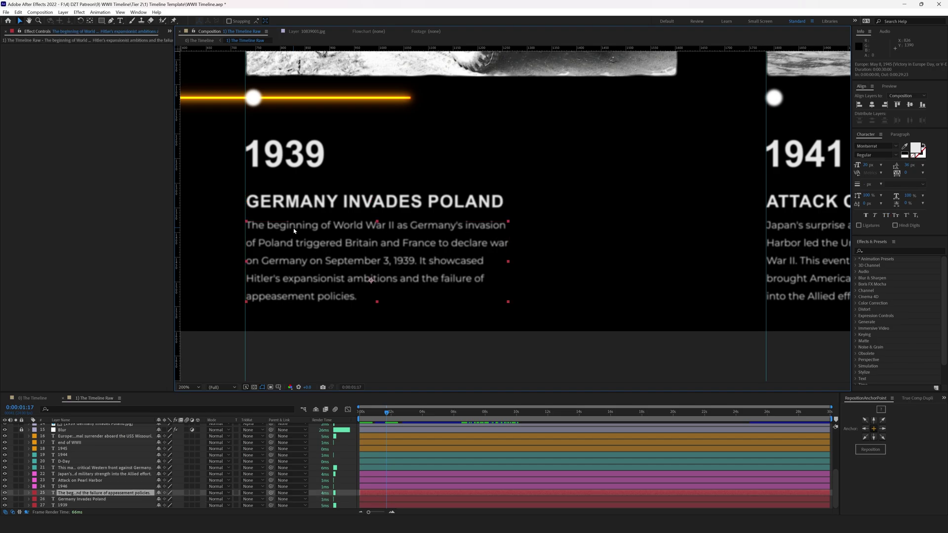
scroll(400, 203, down, 2)
drag(447, 218, 393, 242)
scroll(270, 271, up, 2)
drag(271, 271, 525, 207)
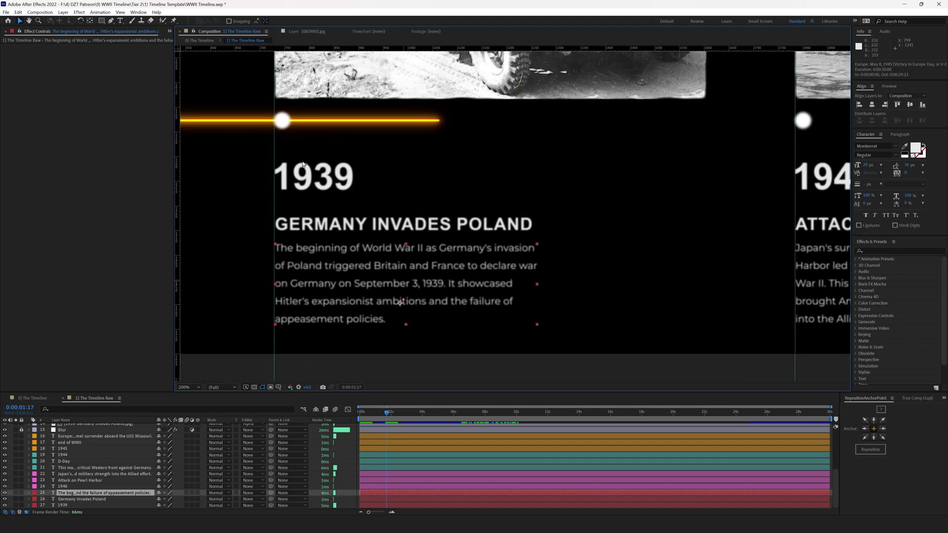
drag(411, 256, 390, 316)
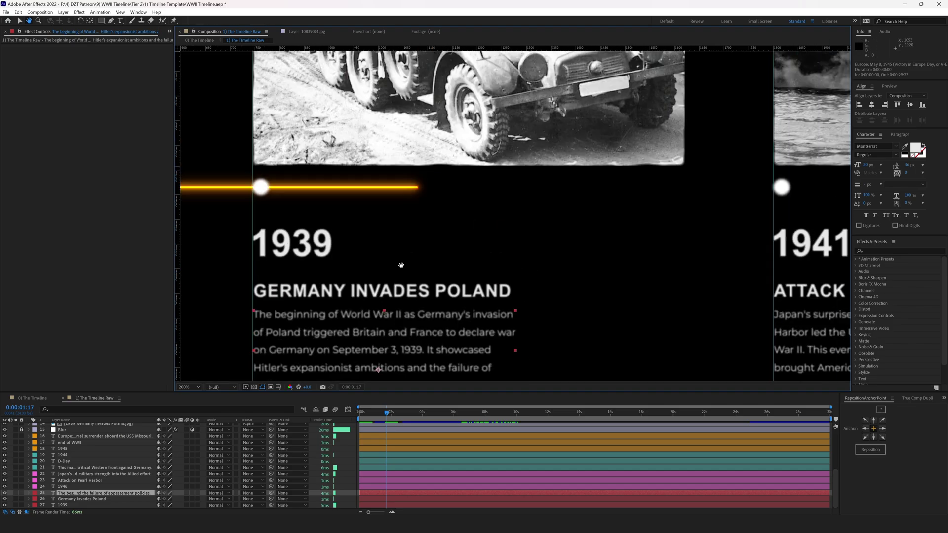
scroll(390, 316, down, 1)
drag(405, 248, 300, 286)
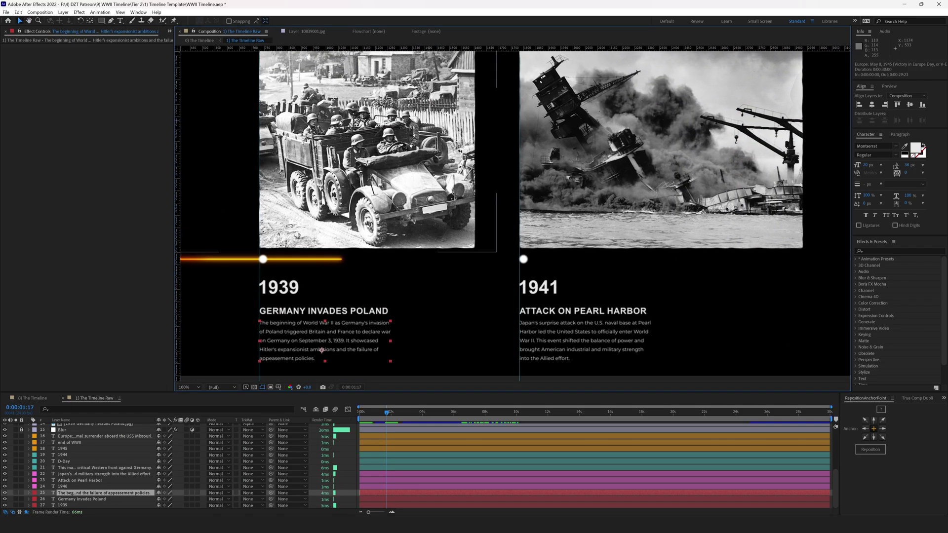
scroll(411, 282, down, 2)
scroll(345, 286, down, 2)
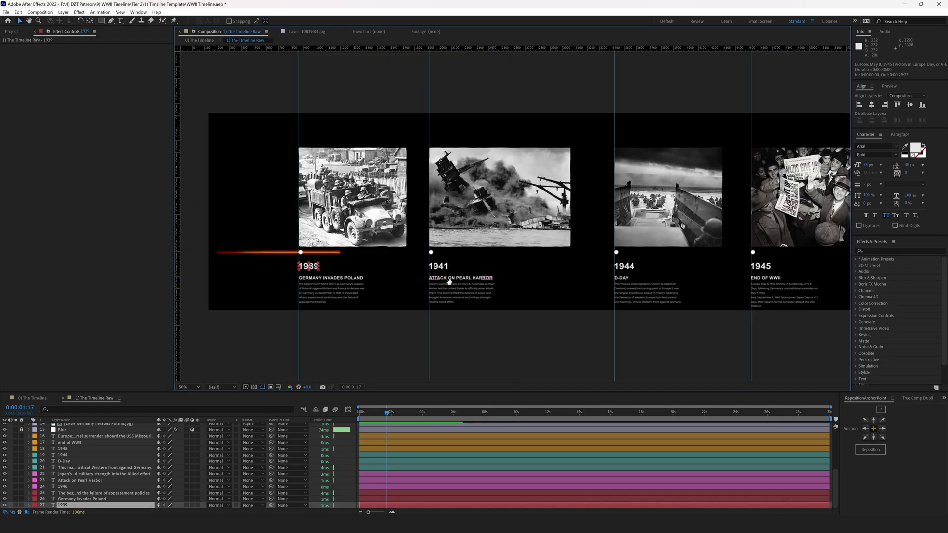
click(217, 281)
drag(314, 277, 378, 273)
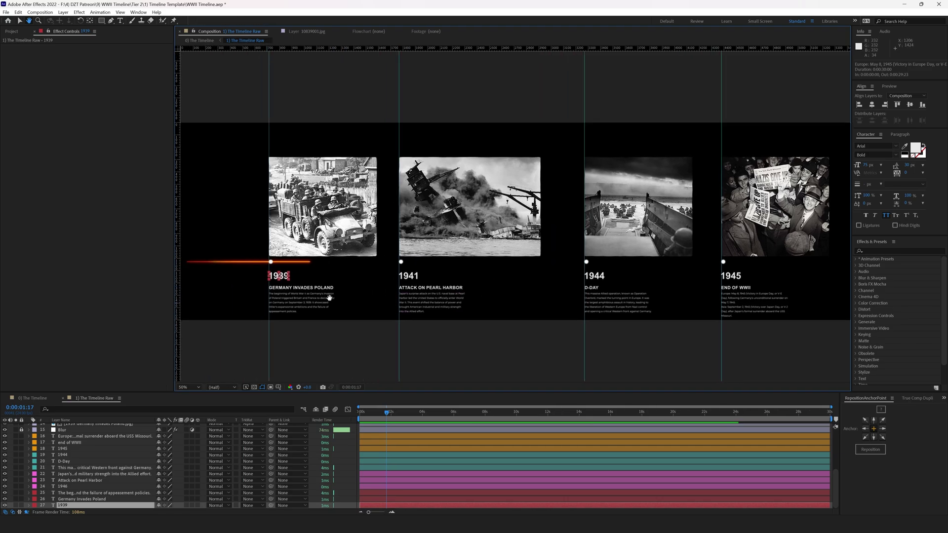
click(325, 230)
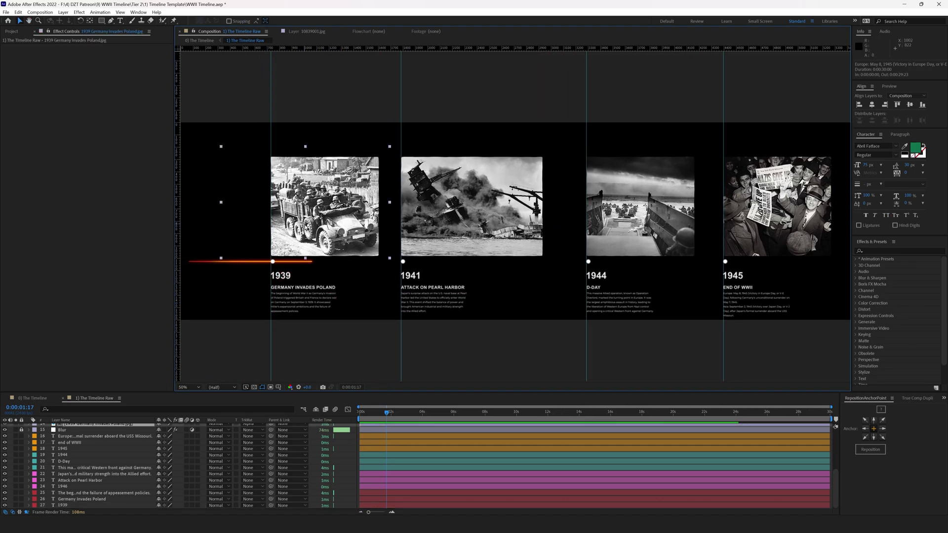
scroll(86, 451, up, 3)
click(79, 454)
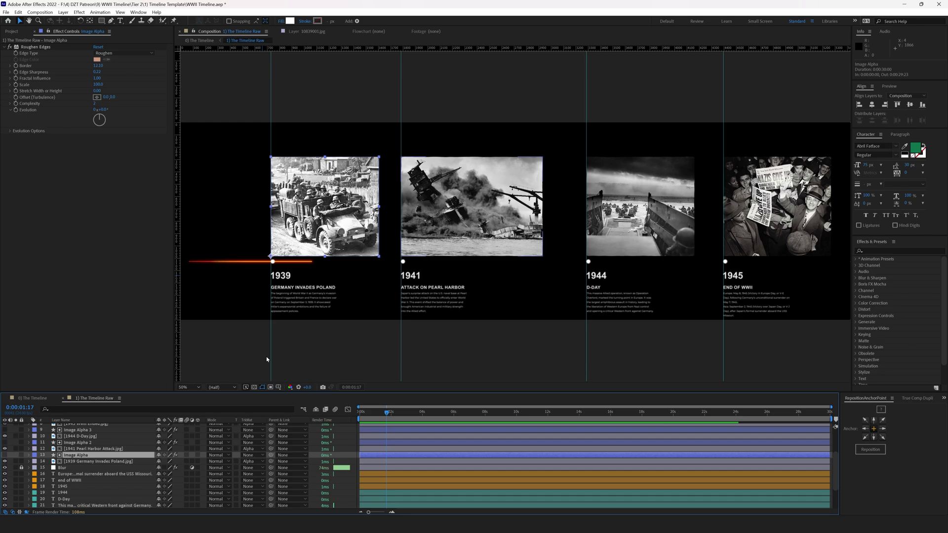
click(483, 216)
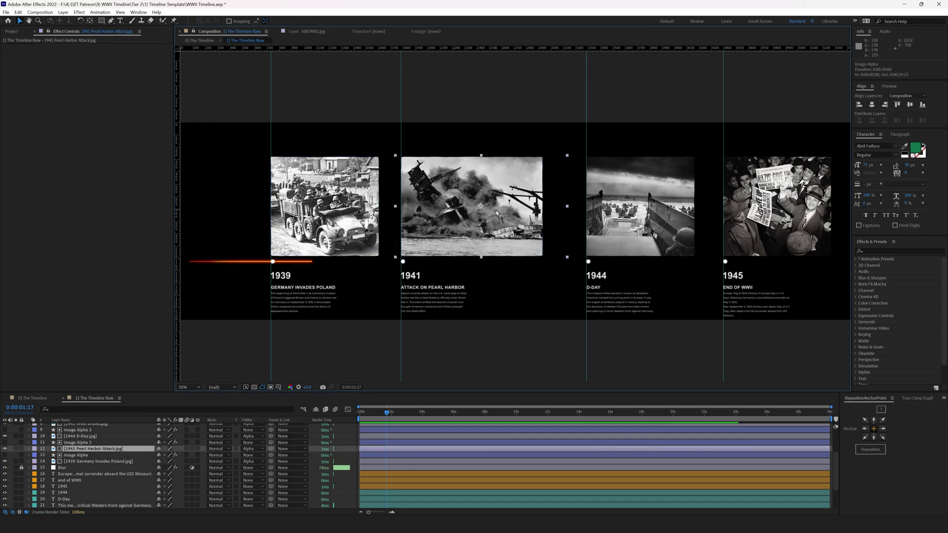
mouse_move(496, 209)
mouse_down()
mouse_move(458, 222)
mouse_move(360, 222)
mouse_move(490, 217)
mouse_up()
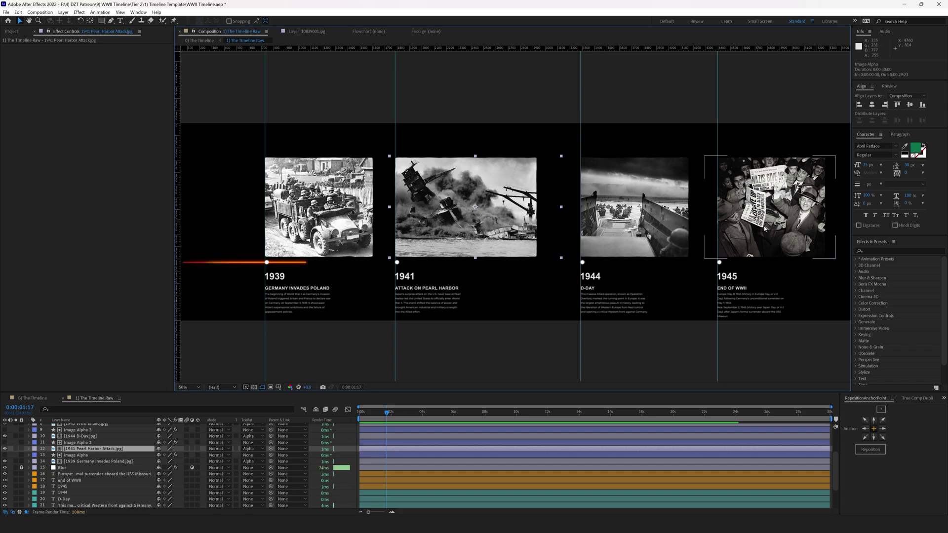
drag(348, 255, 419, 246)
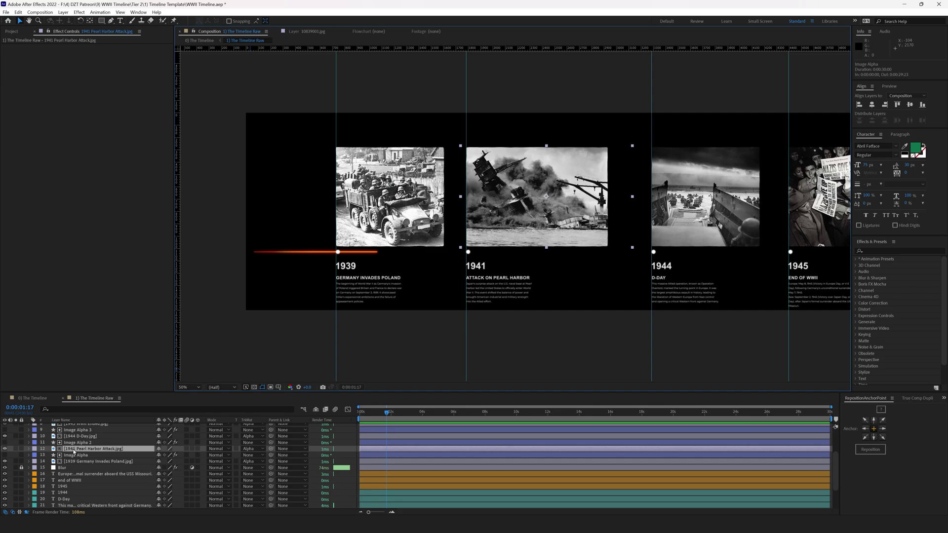
click(77, 443)
key(period)
drag(523, 291, 348, 258)
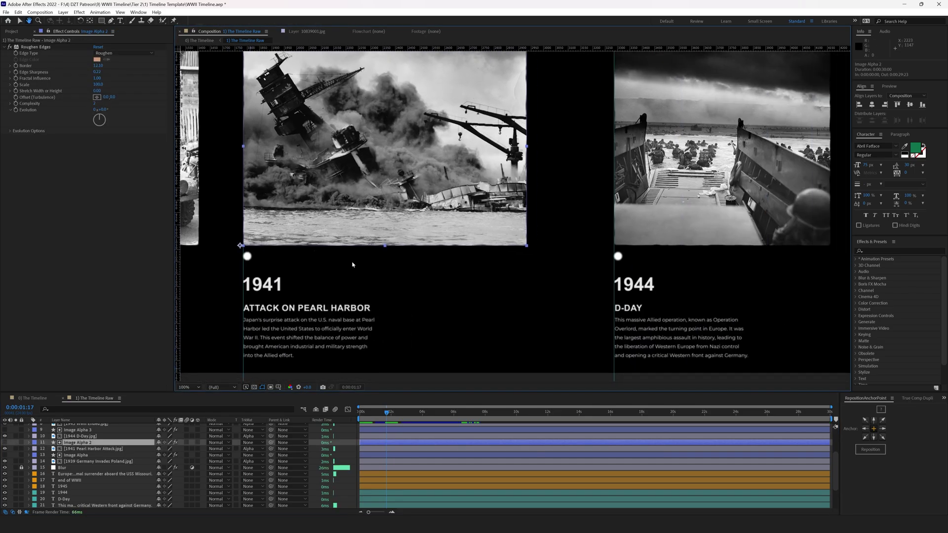
click(276, 336)
key(comma)
click(501, 228)
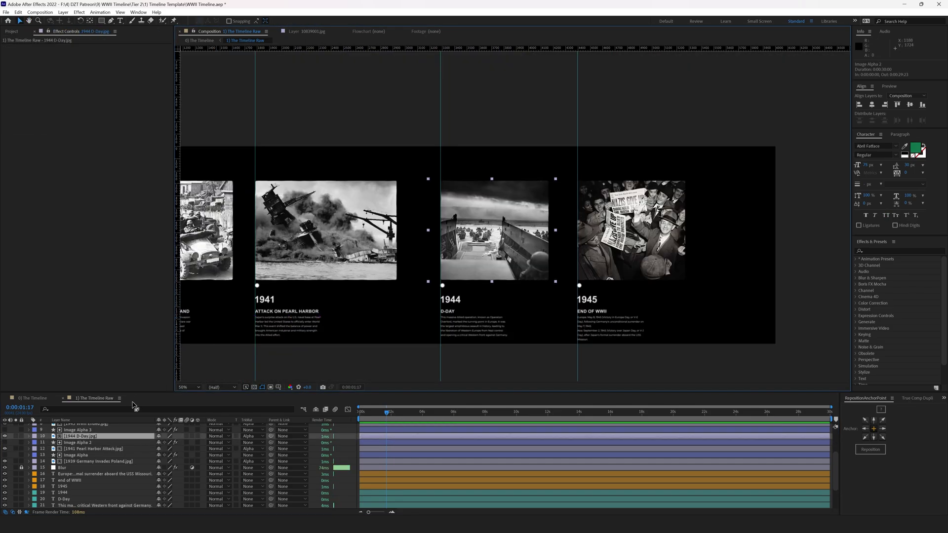
scroll(74, 459, up, 1)
click(5, 449)
click(5, 449)
click(70, 462)
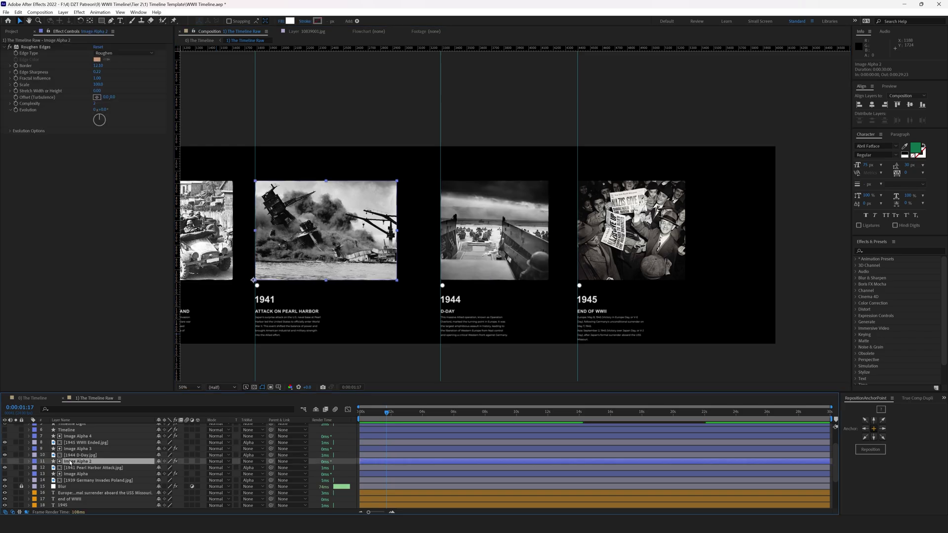
scroll(554, 310, up, 2)
scroll(518, 211, down, 2)
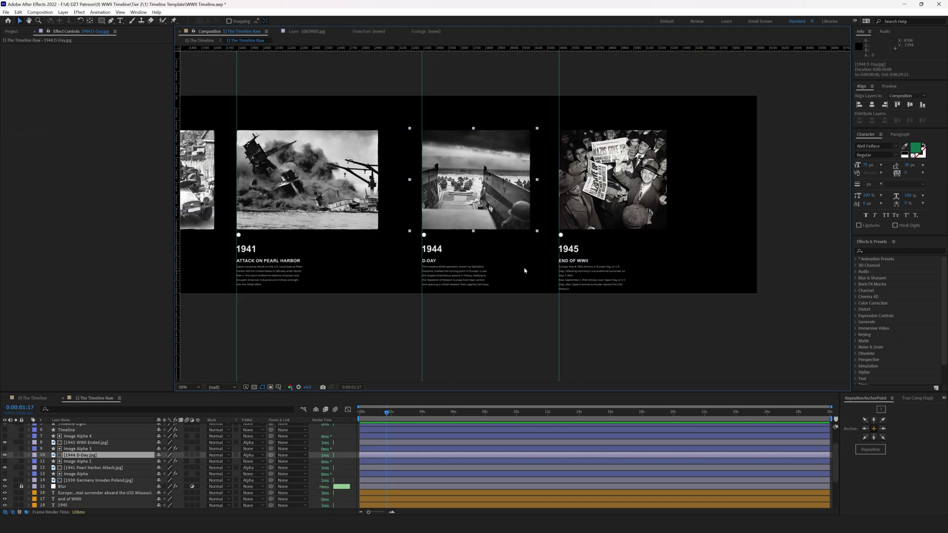
click(74, 436)
scroll(587, 279, up, 2)
drag(588, 280, 625, 295)
scroll(76, 487, down, 3)
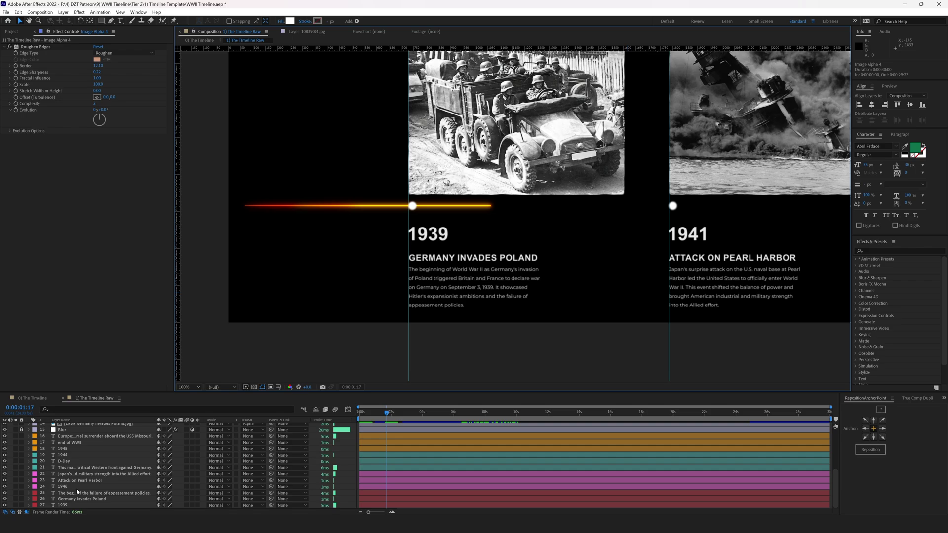
scroll(76, 490, up, 4)
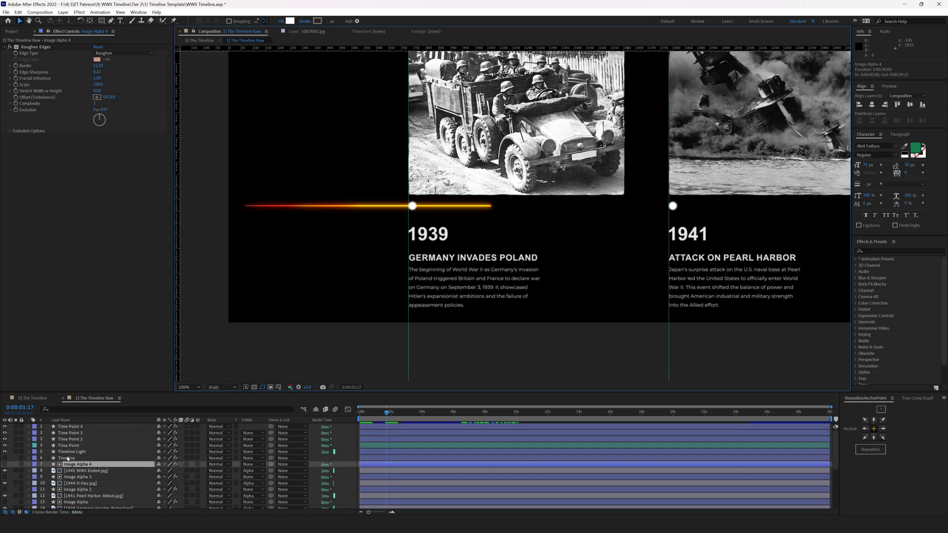
Draw a trial Ellipse circle beside the 1939 year on the Time Point layer, then undo it
click(70, 439)
click(72, 446)
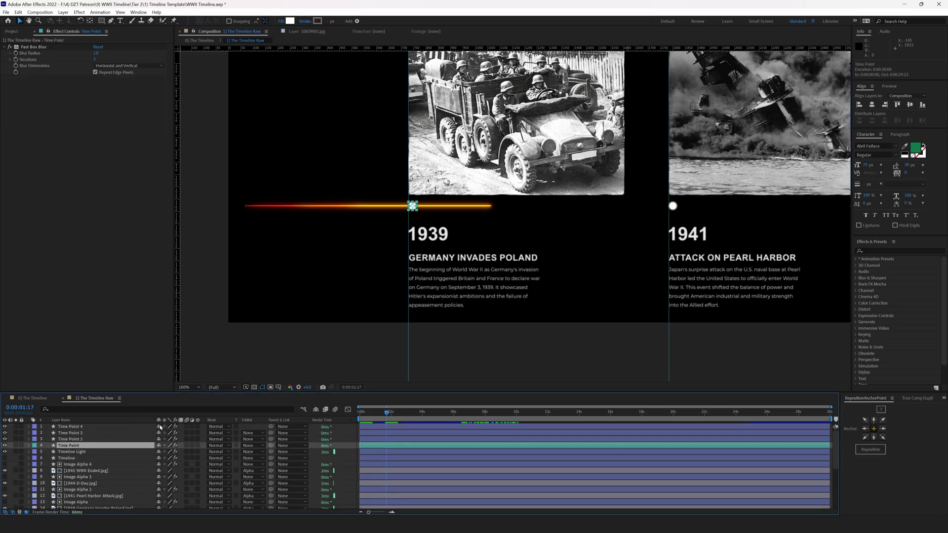
click(102, 24)
key(q)
key(q)
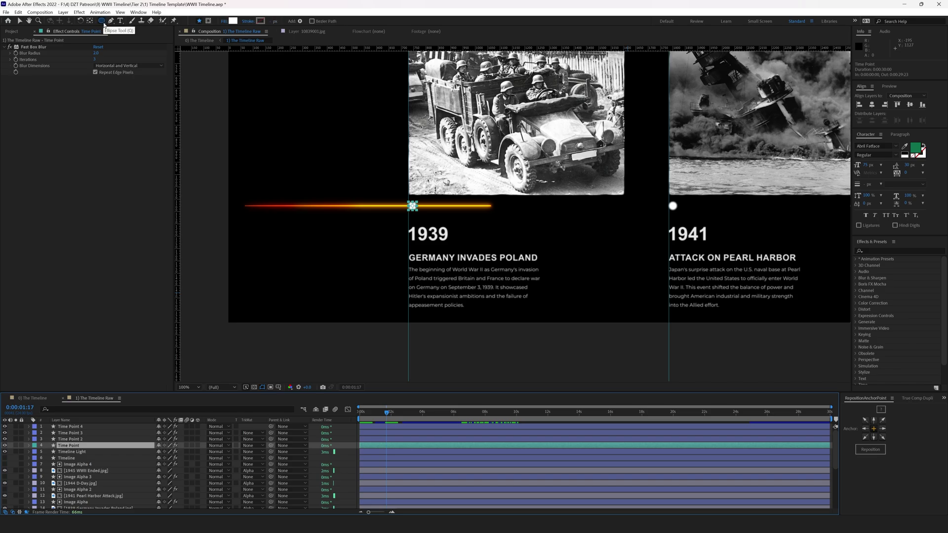
drag(340, 216, 368, 251)
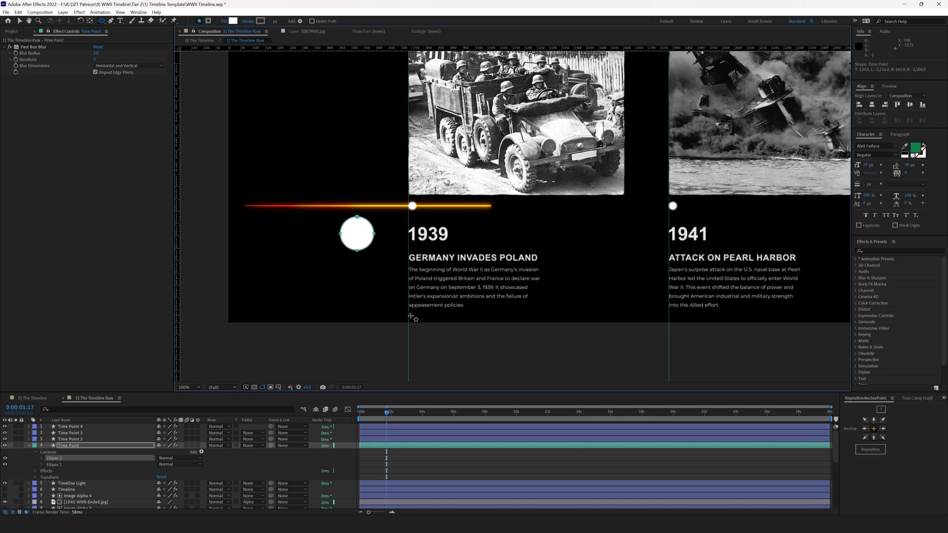
key(ctrl+z)
Return to the Selection tool, collapse the Time Point layer, and select Timeline Light
click(30, 46)
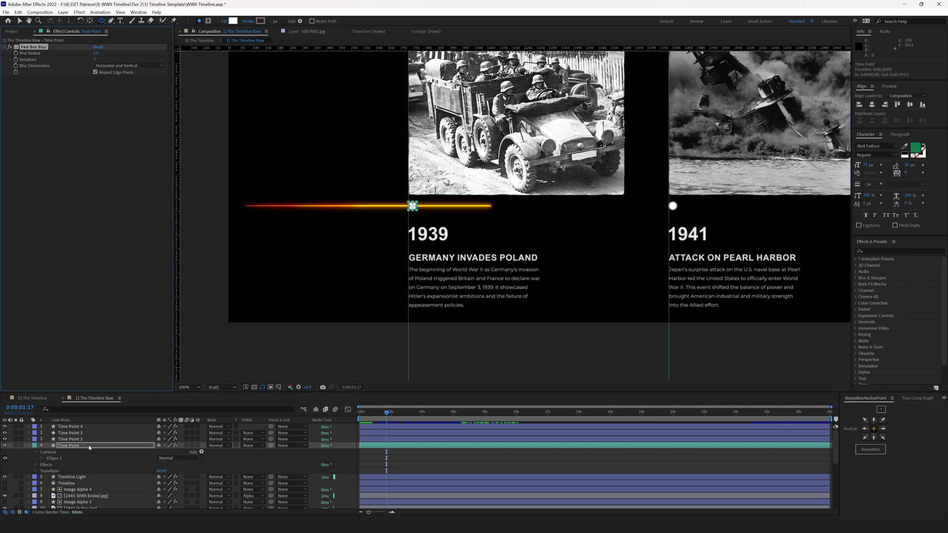
key(v)
scroll(567, 218, down, 2)
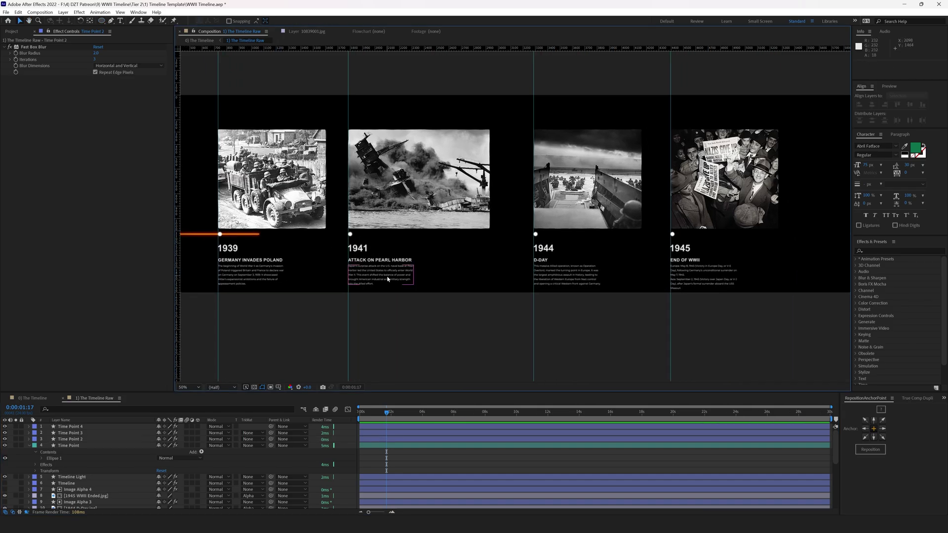
scroll(388, 279, up, 2)
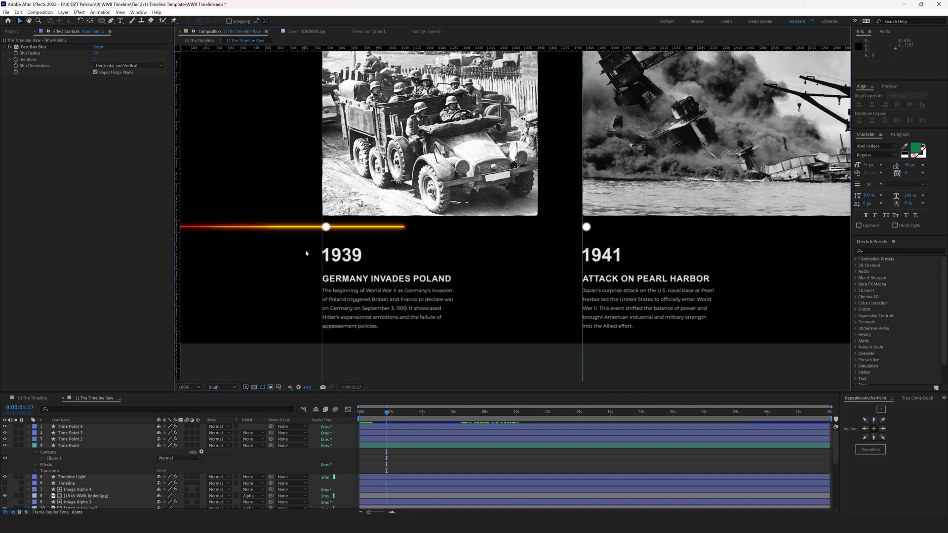
click(29, 446)
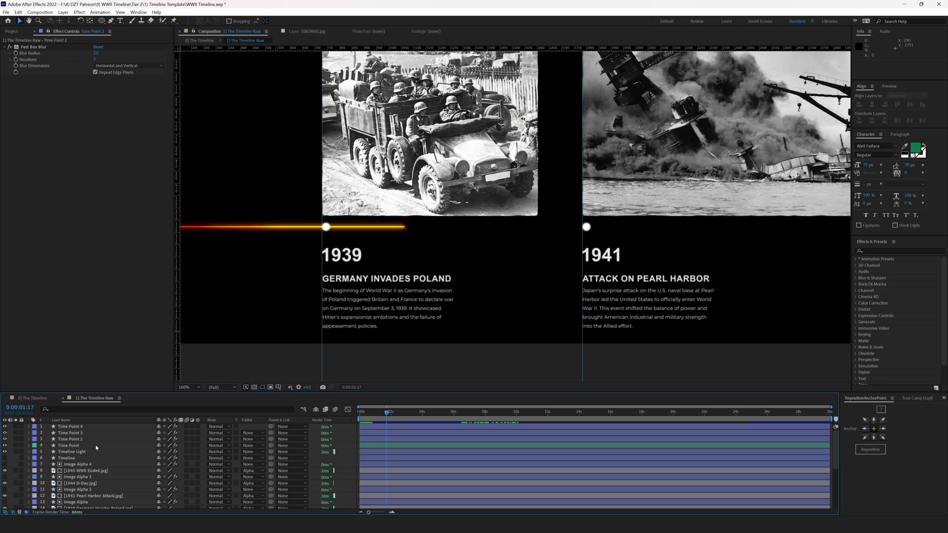
scroll(296, 264, left, 2)
click(3, 451)
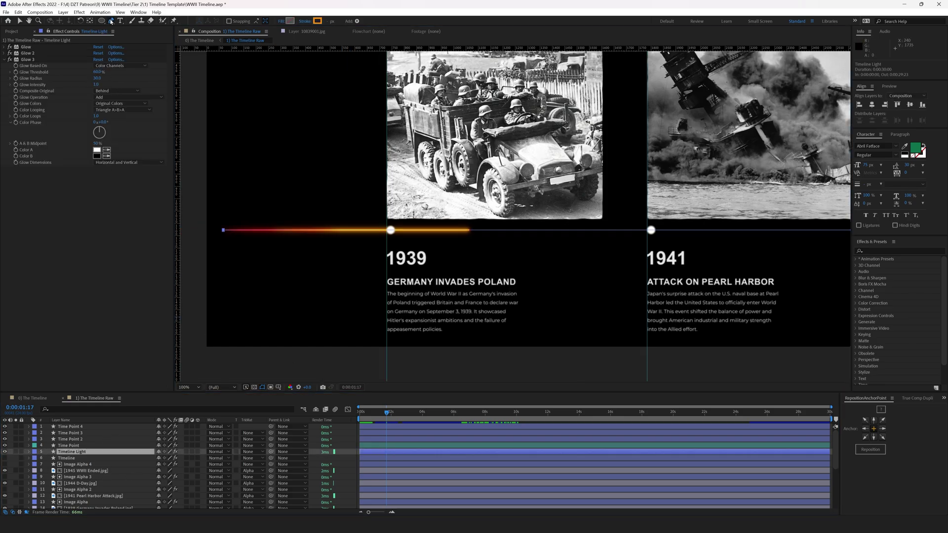
key(h)
scroll(388, 232, down, 2)
drag(466, 225, 302, 242)
key(g)
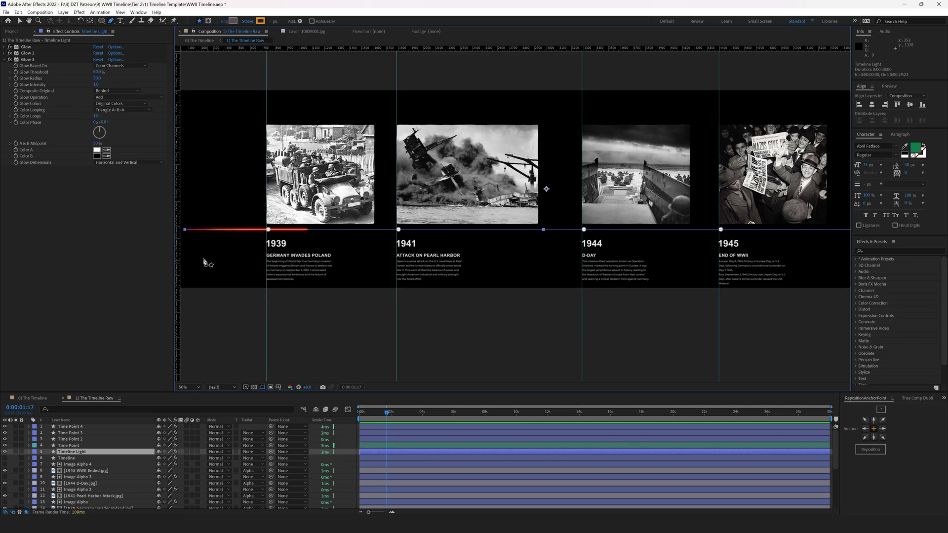
click(185, 252)
click(833, 253)
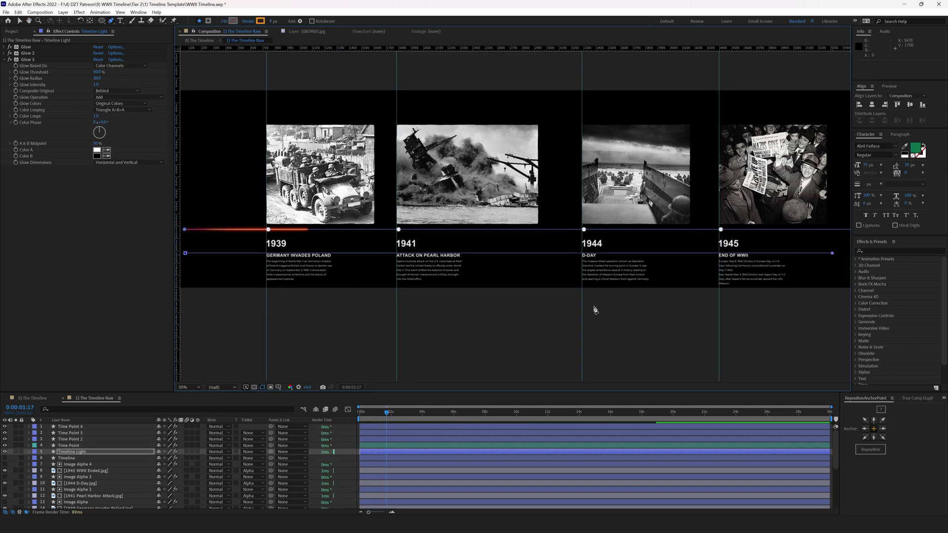
key(slash)
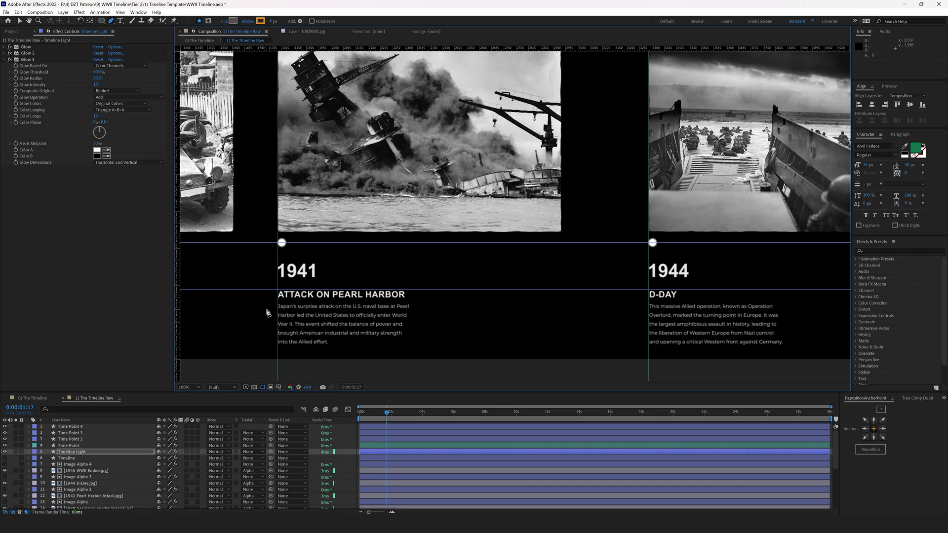
drag(269, 312, 496, 247)
key(ctrl+z)
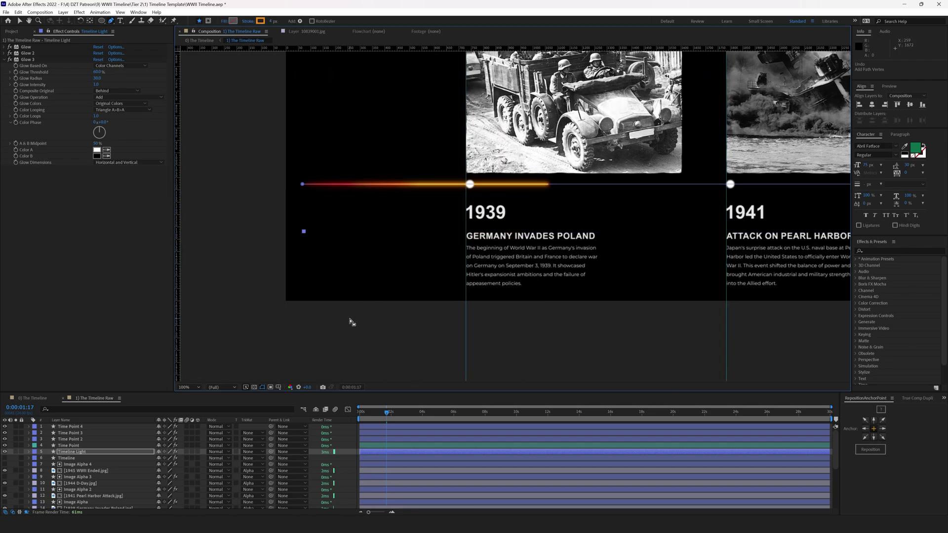
key(ctrl+z)
key(v)
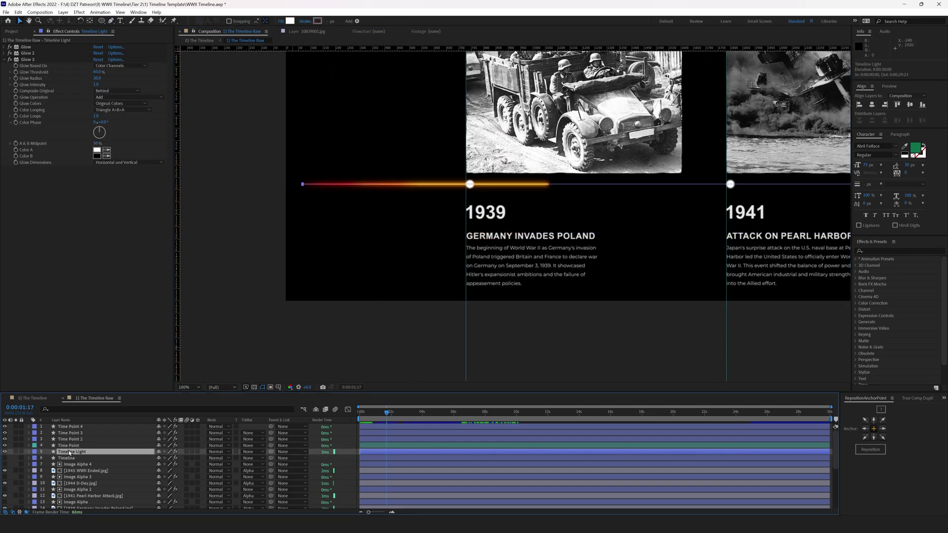
click(4, 60)
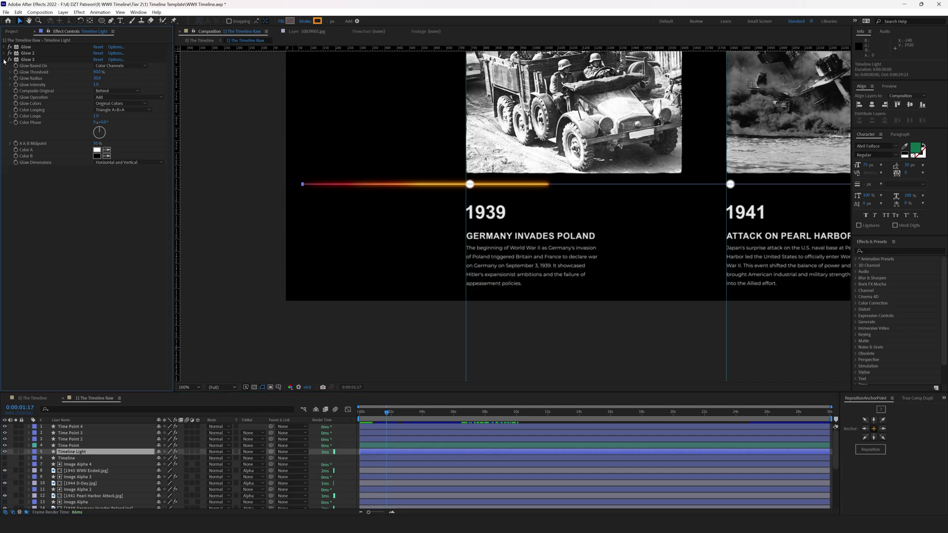
Confirm Timeline Light's orange stroke colour and bring up its Contents properties
click(318, 20)
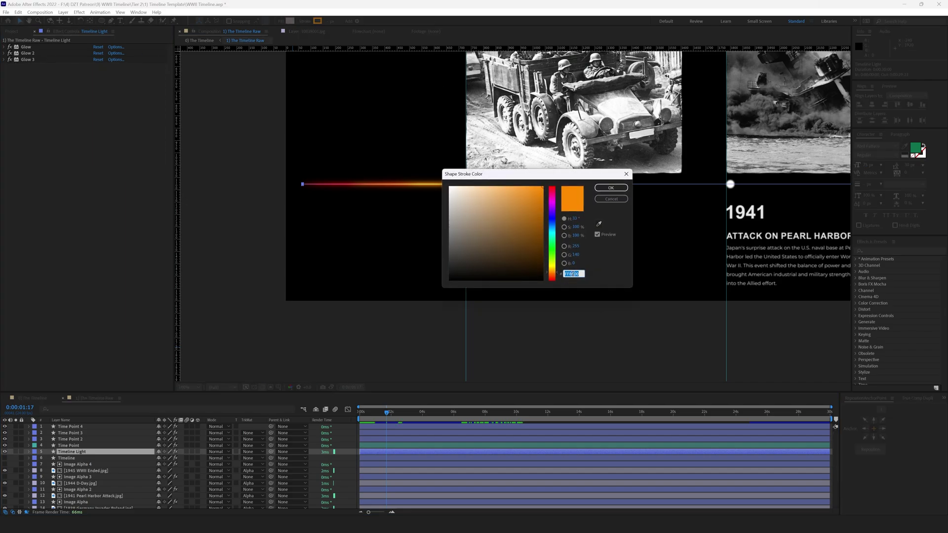
click(611, 188)
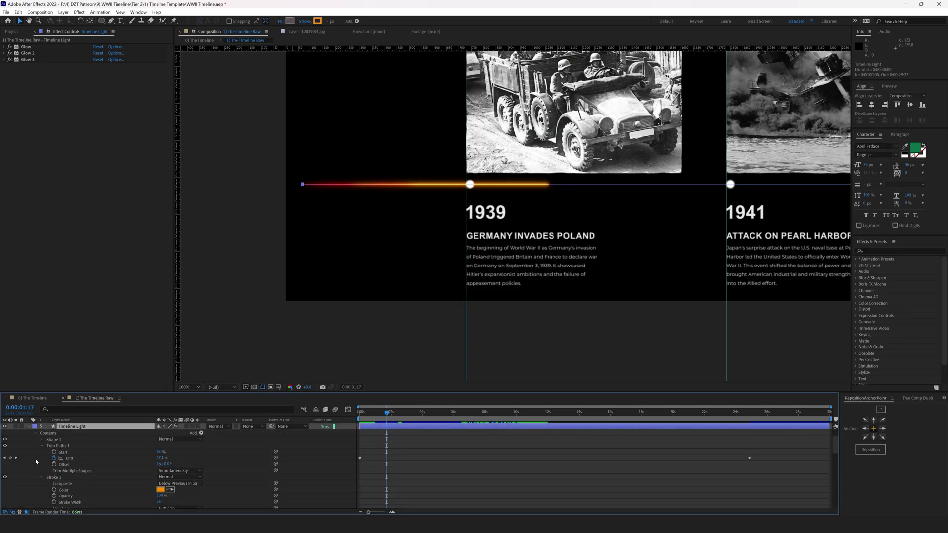
scroll(83, 458, down, 3)
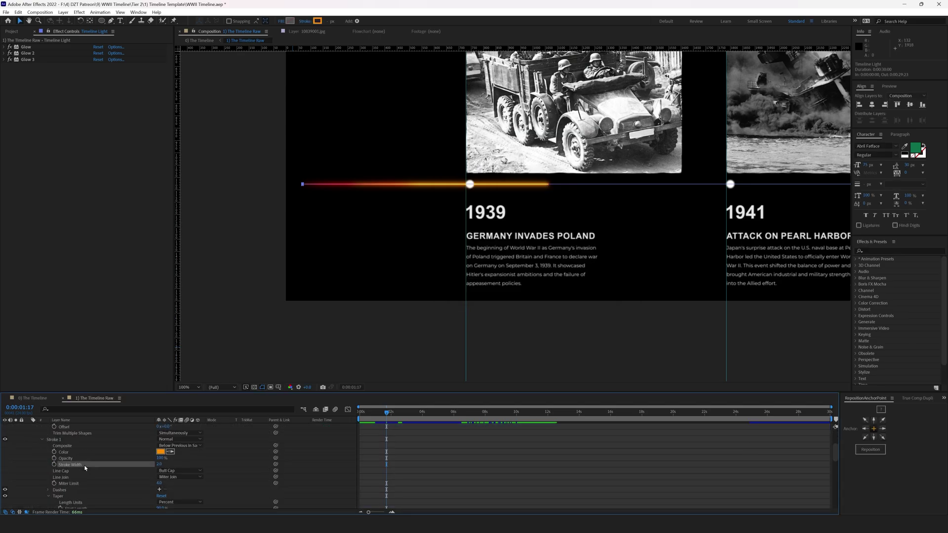
click(2, 61)
Expand the three Glow effects on Timeline Light and turn them all off
click(4, 59)
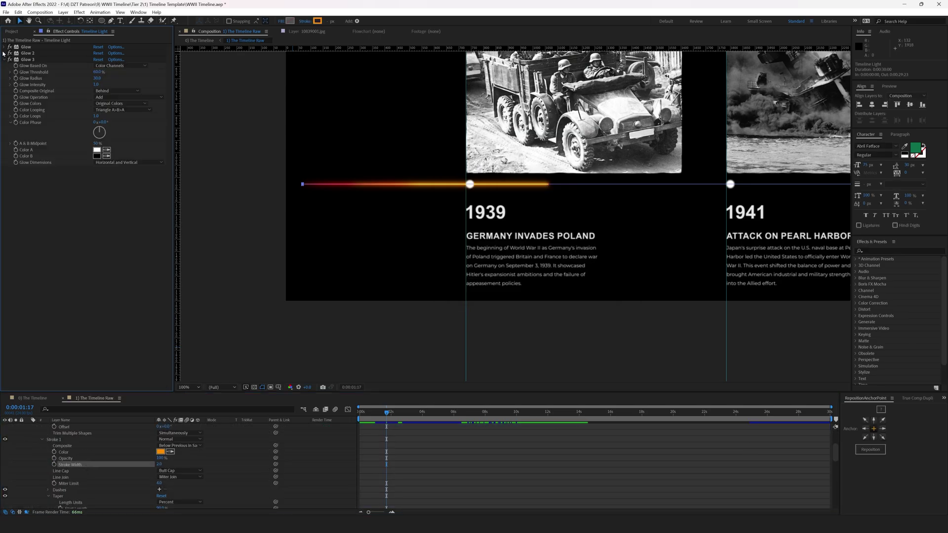
click(4, 53)
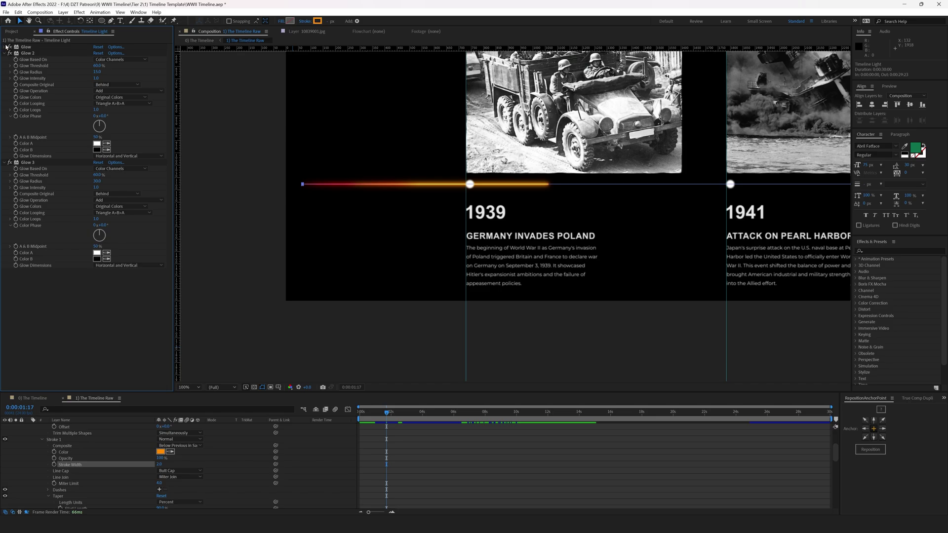
click(5, 47)
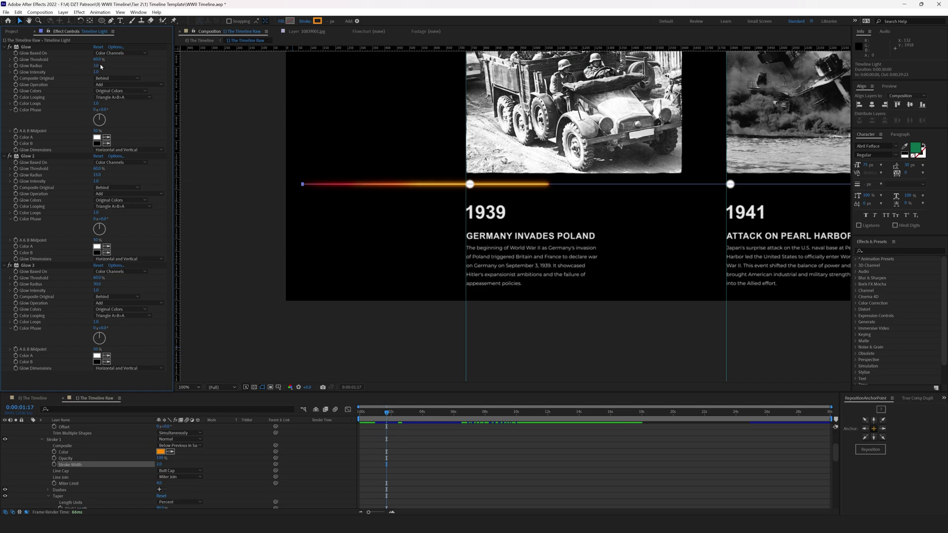
click(10, 156)
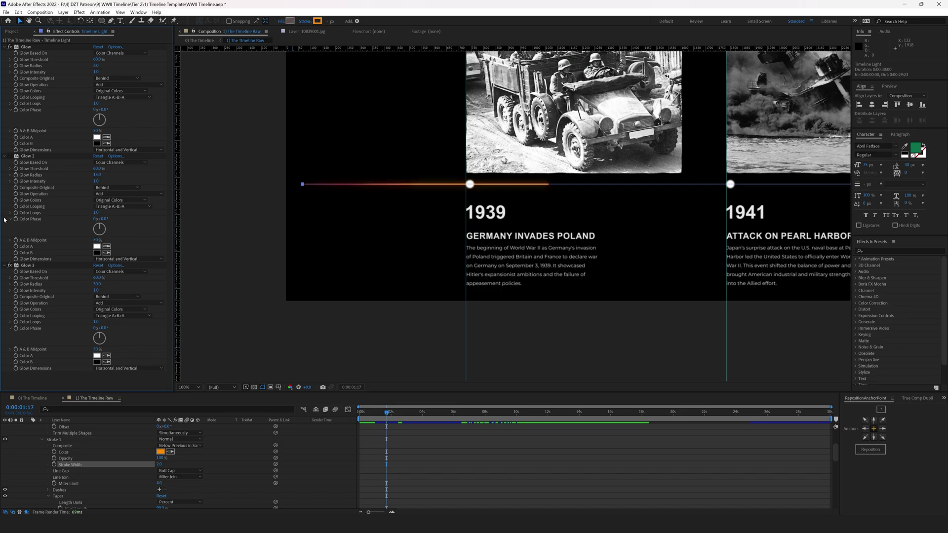
click(10, 265)
click(10, 47)
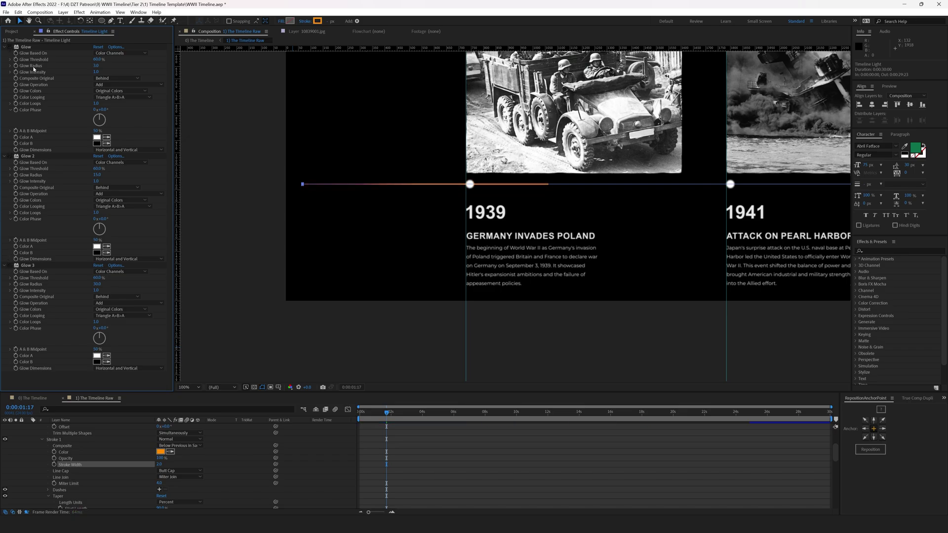
Zoom to 200% on the 1939 point and re-enable the first Glow, Glow 2 and Glow 3
key(period)
drag(401, 252, 426, 324)
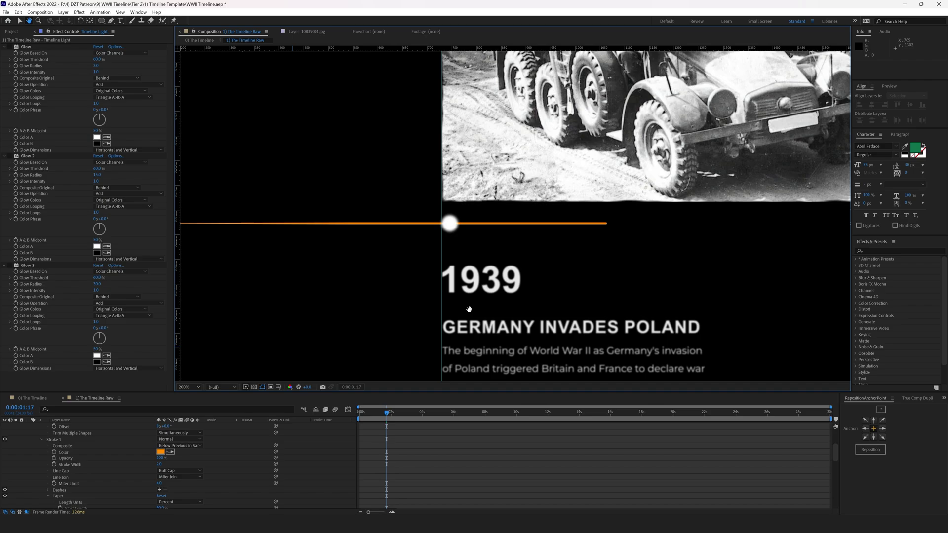
click(10, 47)
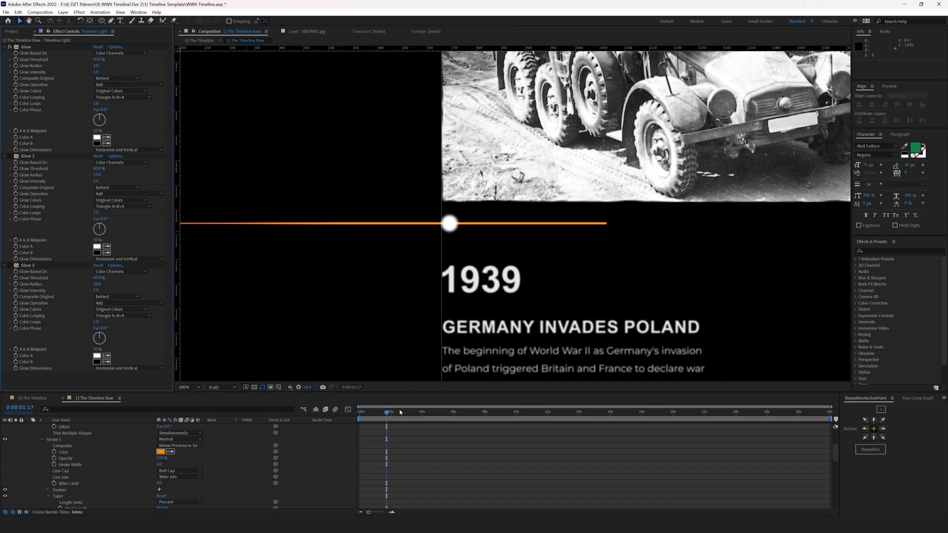
drag(400, 412, 381, 411)
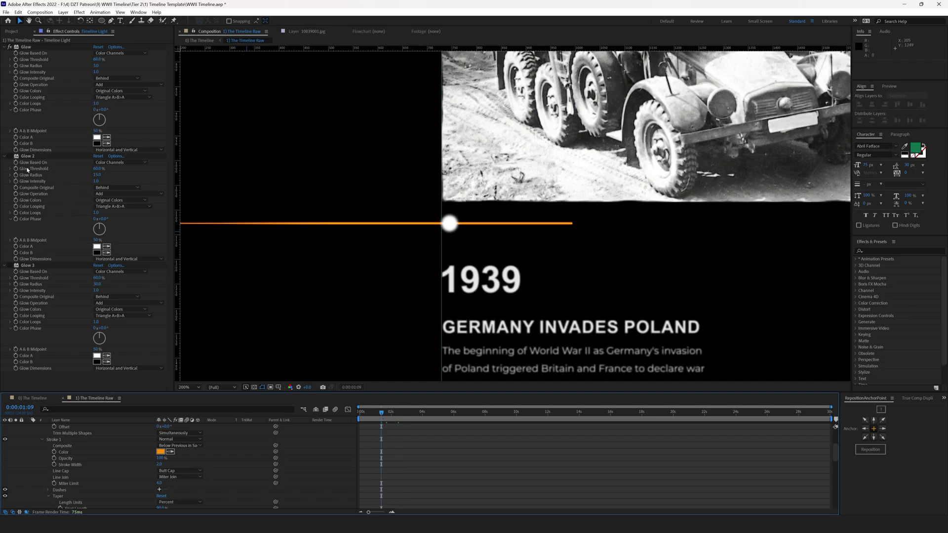
click(9, 156)
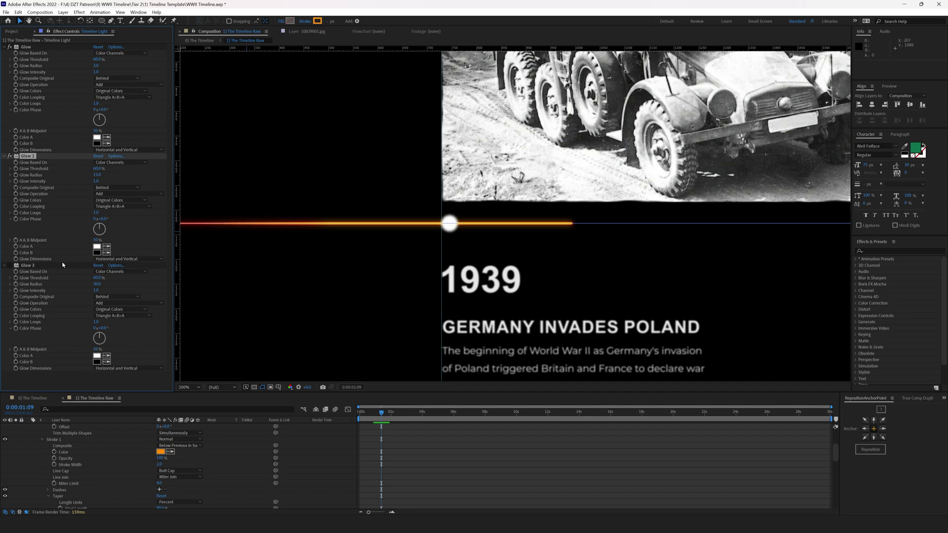
click(10, 266)
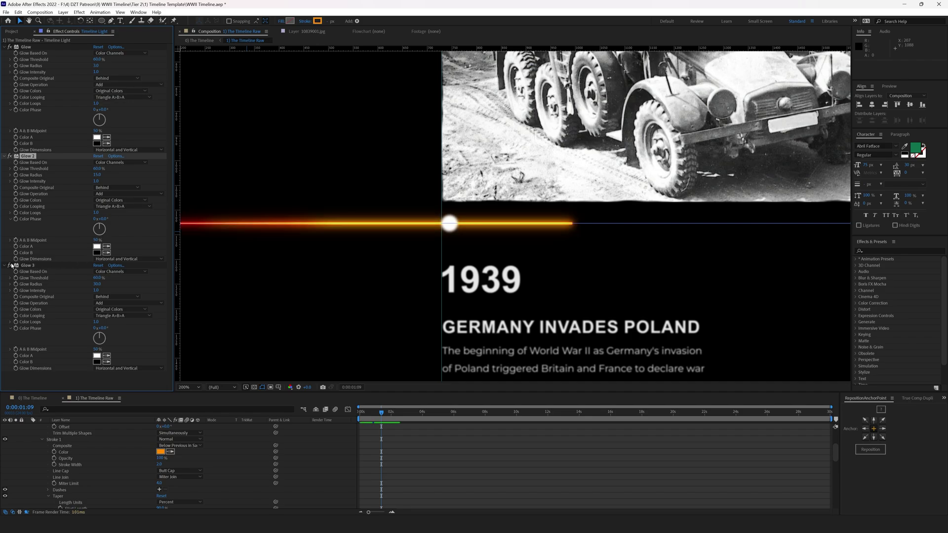
Lower Glow 2's Glow Radius from 15 to about 12
click(49, 264)
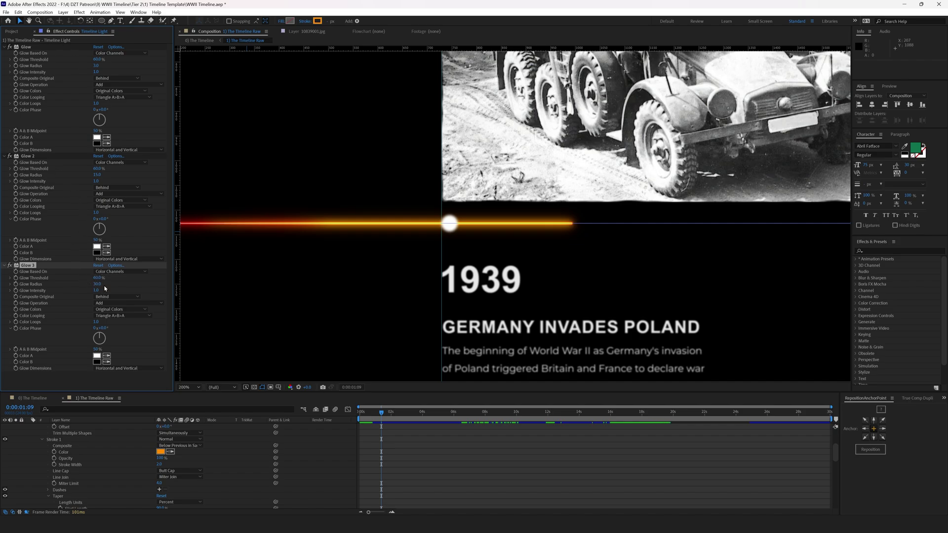
drag(94, 178, 95, 175)
click(304, 461)
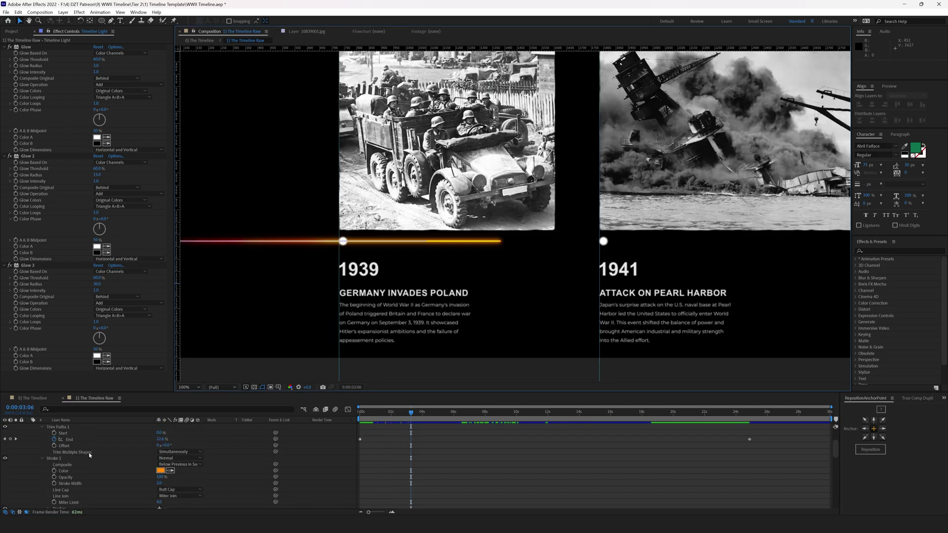
Enlarge the Timeline panel and preview Trim Paths End growing from 11% to 100% near 0:00:24
scroll(89, 455, up, 2)
drag(88, 393, 84, 257)
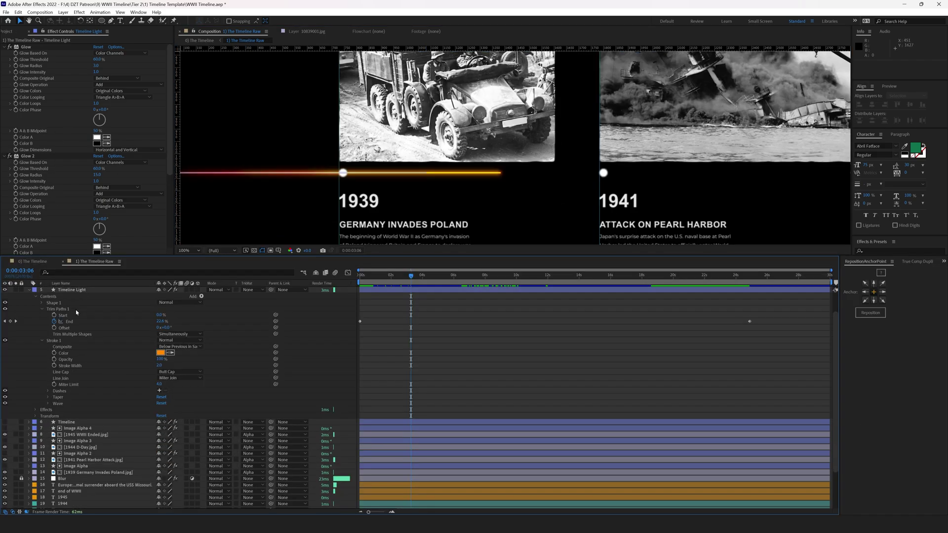
click(75, 310)
key(Home)
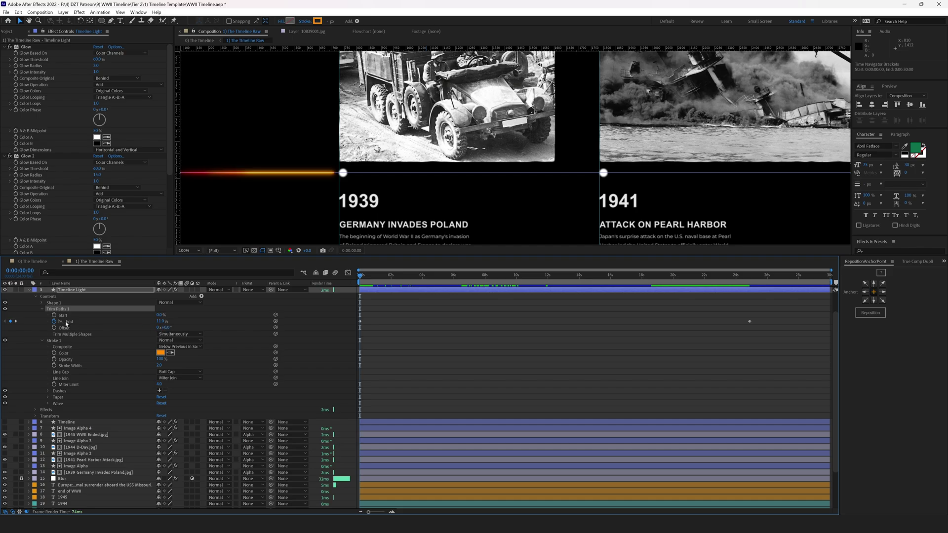
click(66, 323)
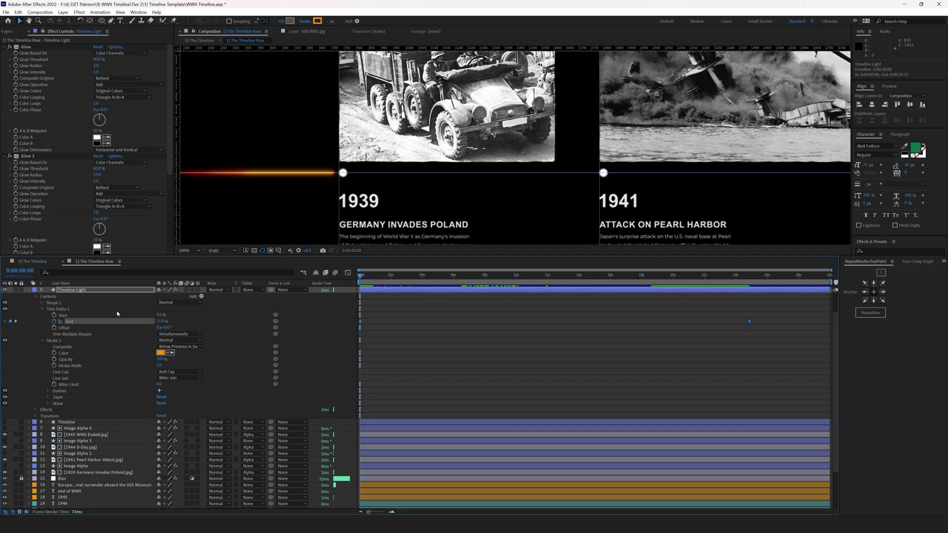
drag(370, 278, 750, 276)
scroll(461, 210, down, 4)
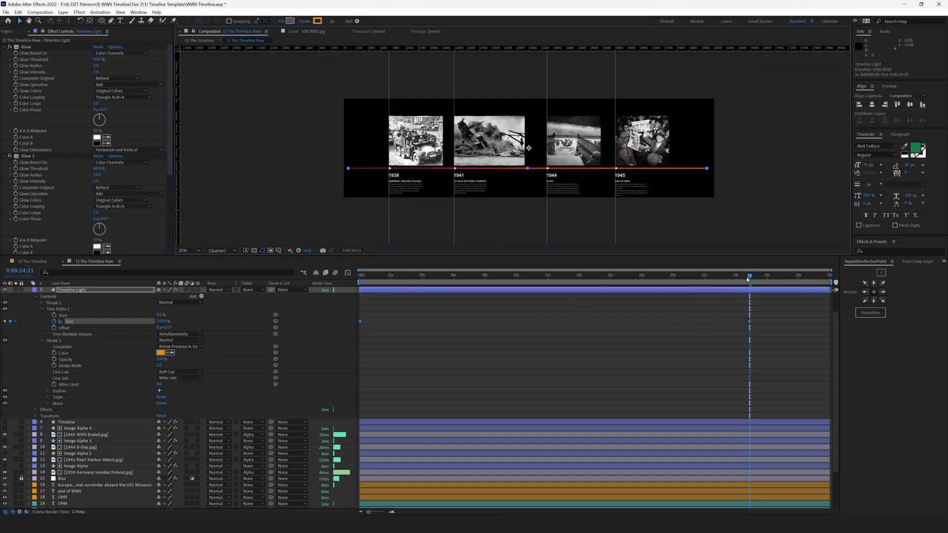
drag(749, 302, 410, 320)
drag(360, 275, 751, 334)
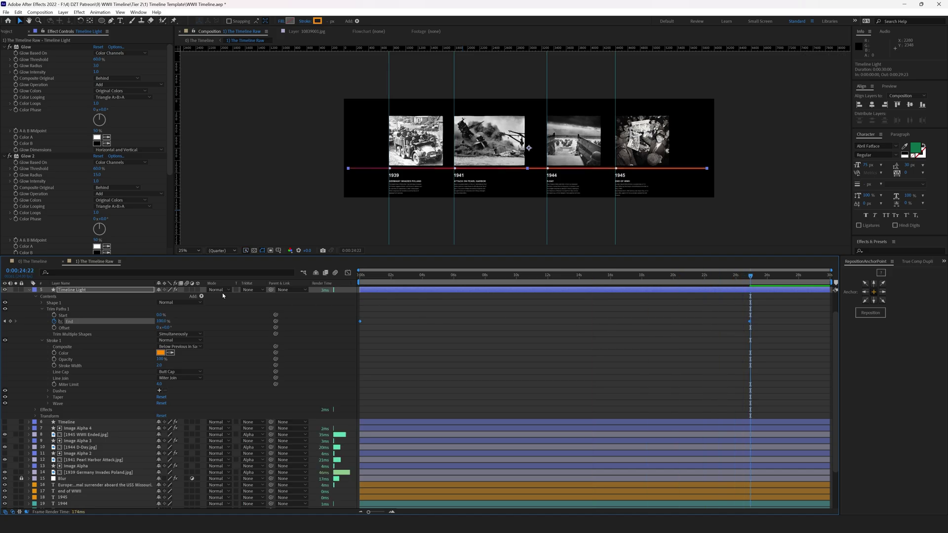
Accept 1) The Timeline Raw's Composition Settings unchanged, then open 0) The Timeline's settings (3840×2160, 24 fps)
right_click(109, 262)
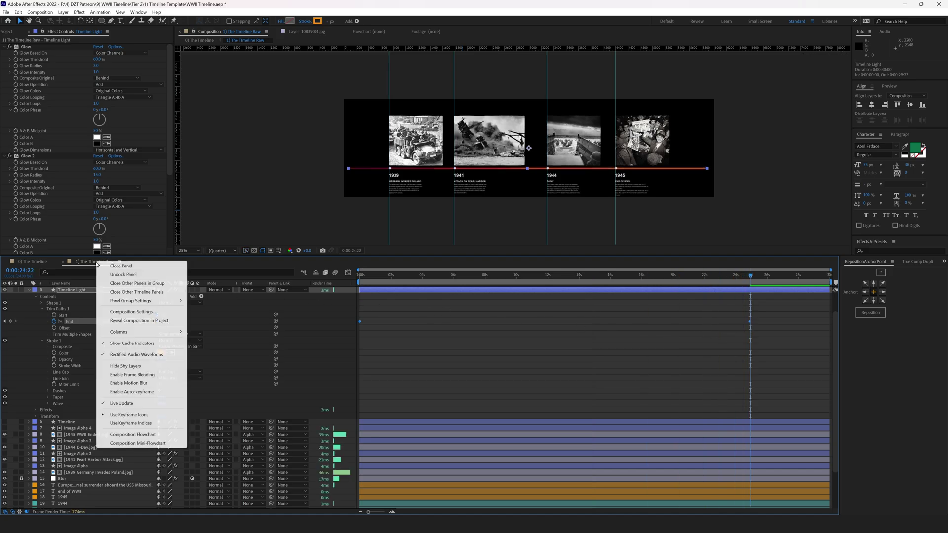
click(129, 313)
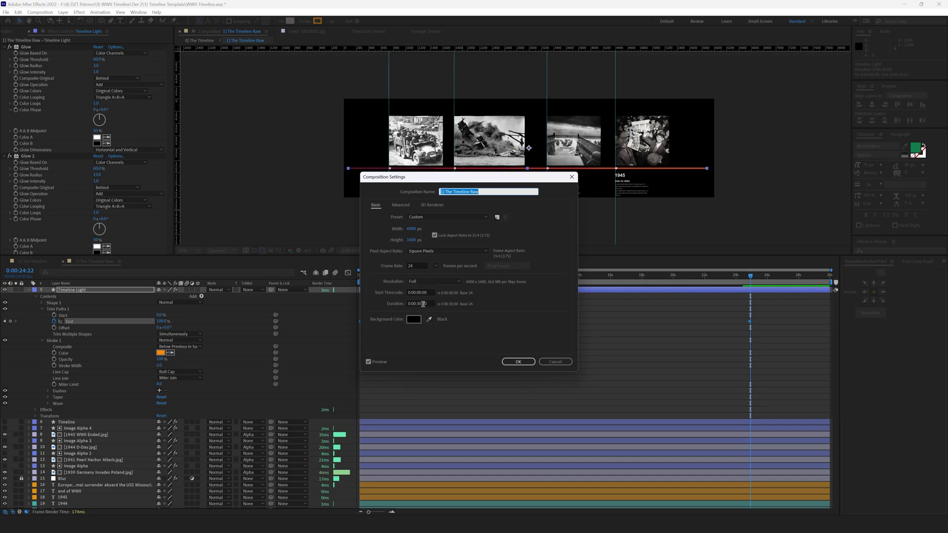
click(521, 362)
right_click(34, 262)
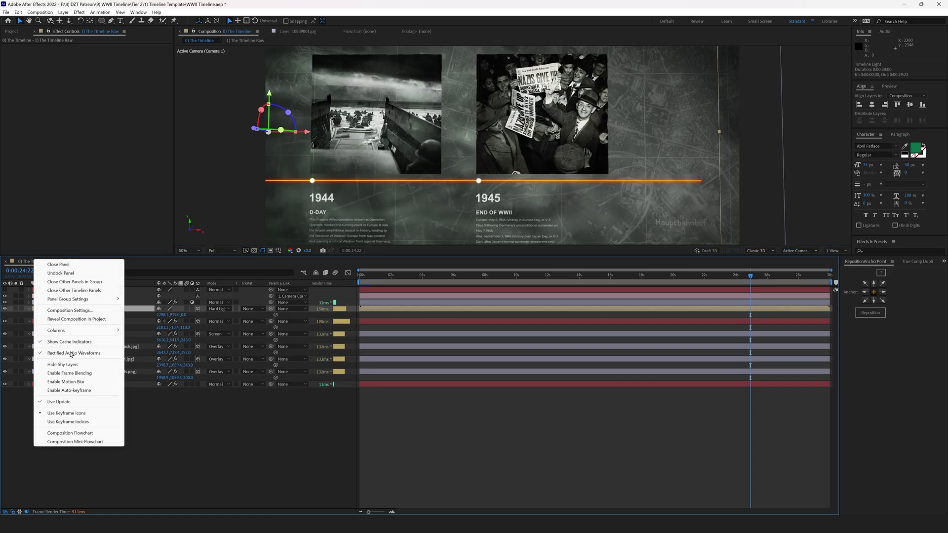
click(69, 310)
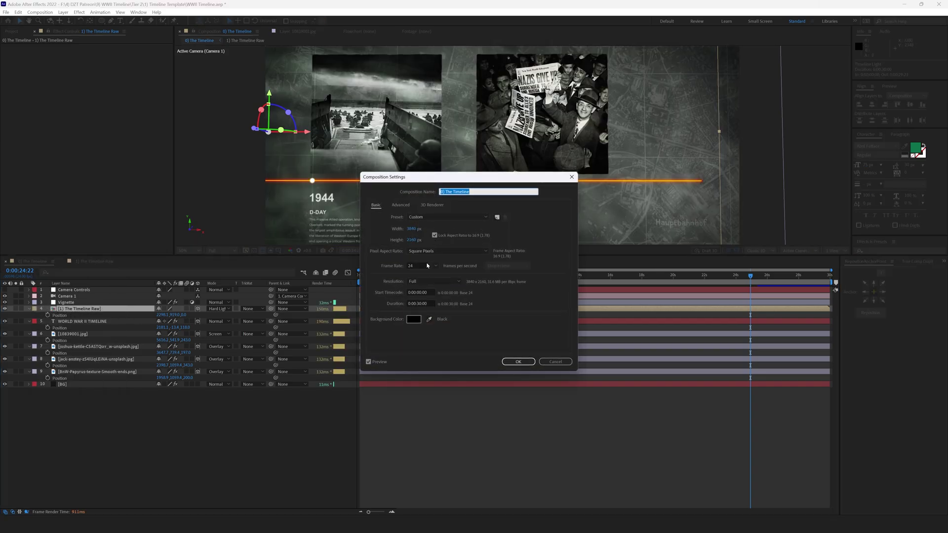
Cancel the settings, return to 1) The Timeline Raw, and set the stroke Taper Start Length to 90%
click(551, 359)
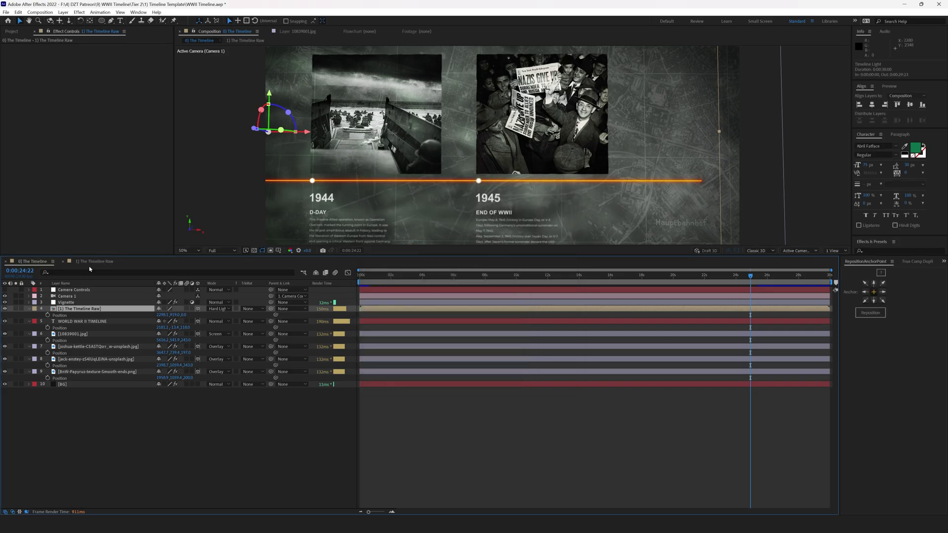
click(90, 261)
click(492, 368)
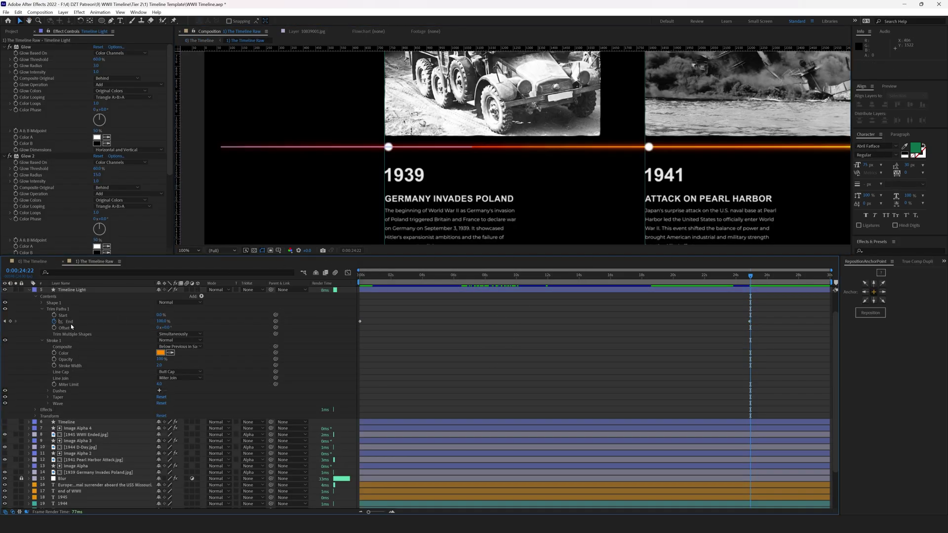
click(64, 310)
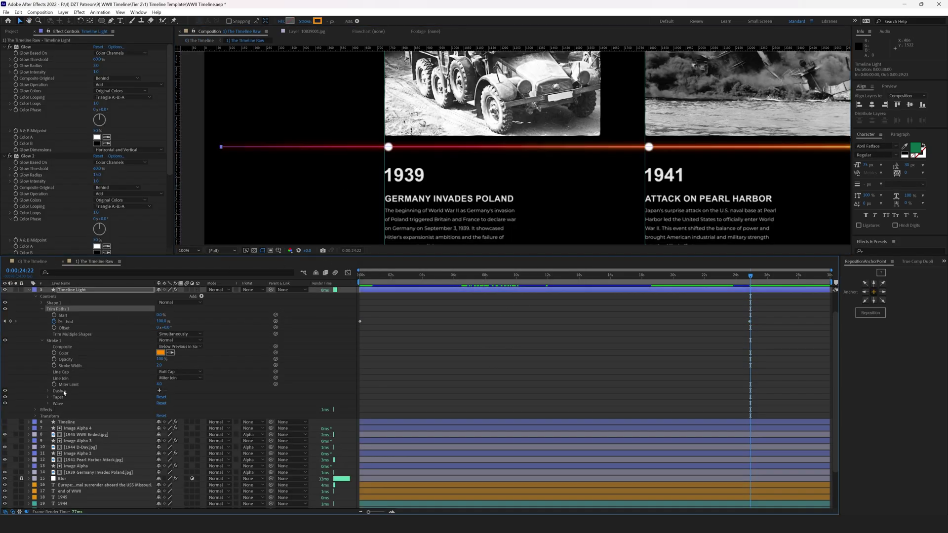
click(59, 397)
click(46, 398)
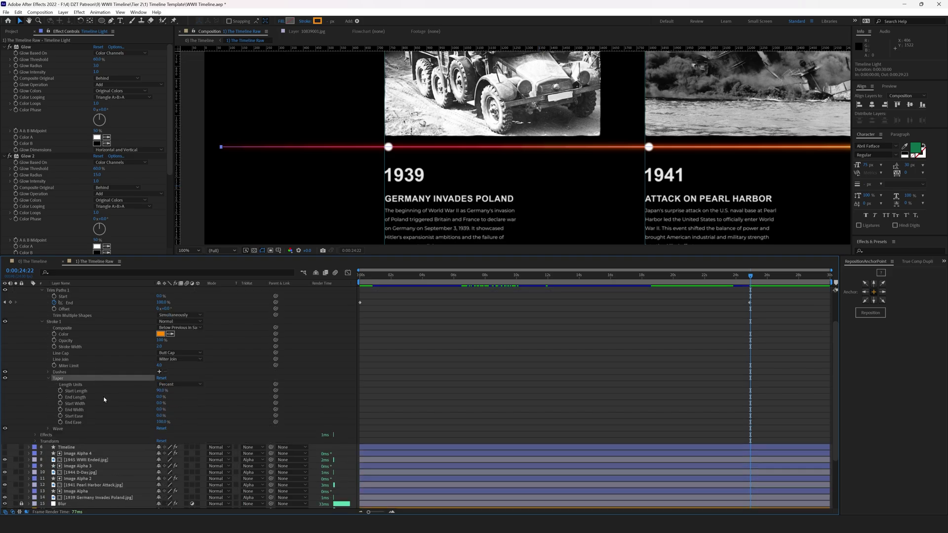
click(66, 398)
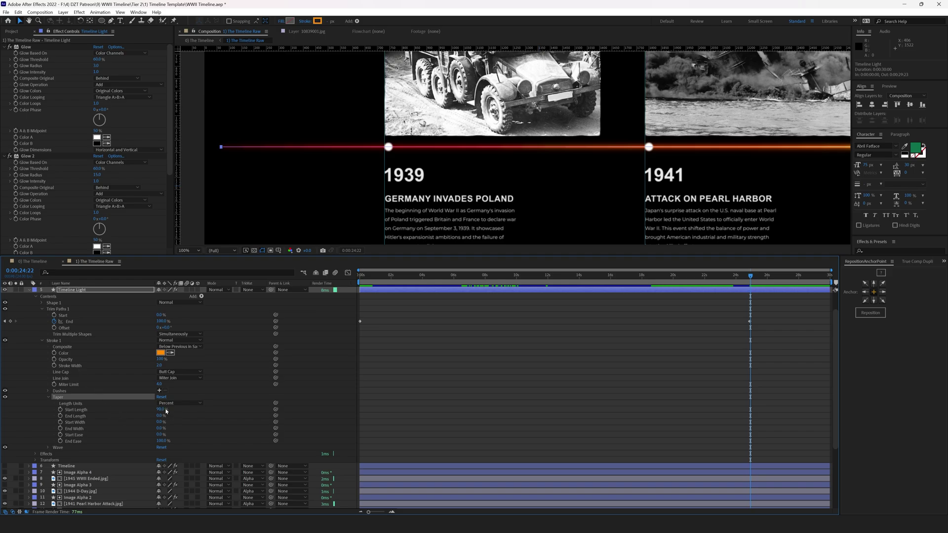
click(162, 409)
click(243, 379)
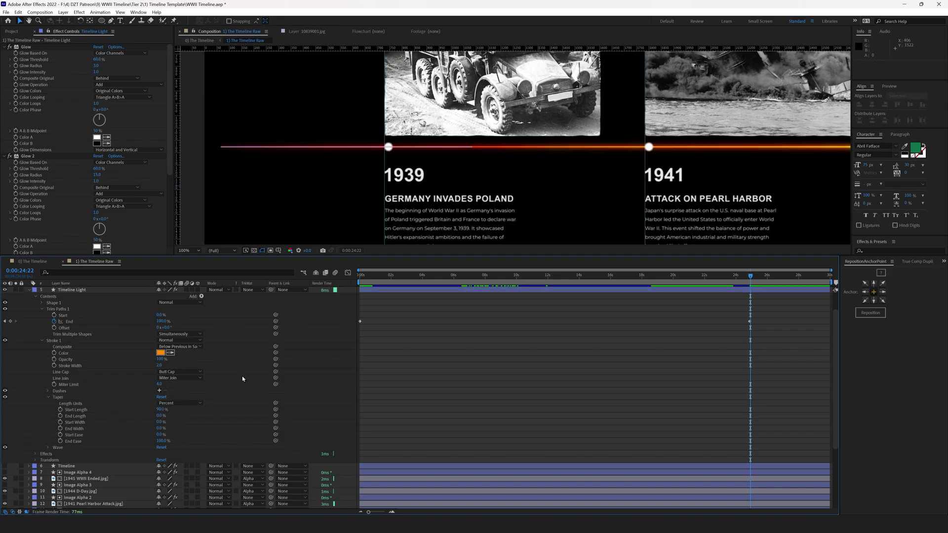
View the tapered line across the 1939 and 1941 cards and inspect the Wave and Dashes groups
scroll(553, 205, down, 4)
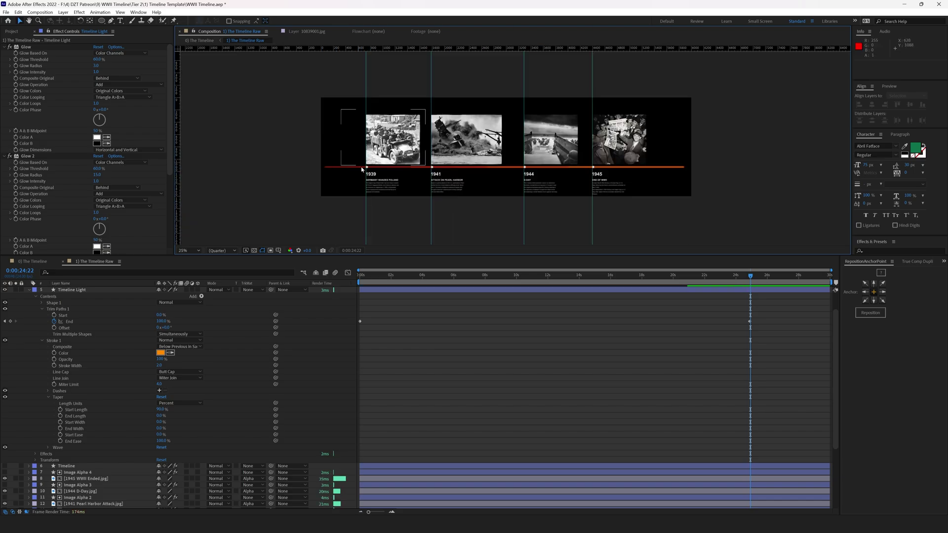
scroll(345, 167, up, 4)
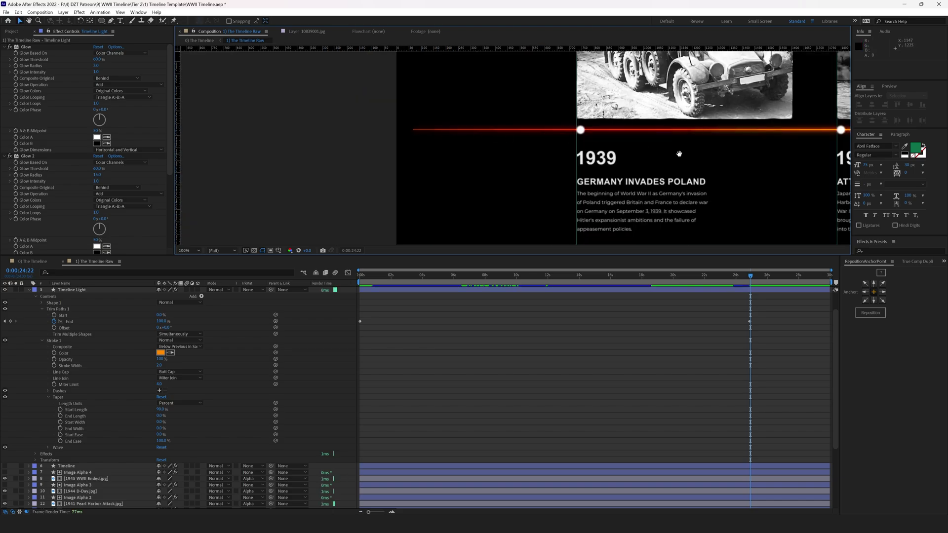
drag(677, 155, 287, 210)
scroll(425, 192, right, 10)
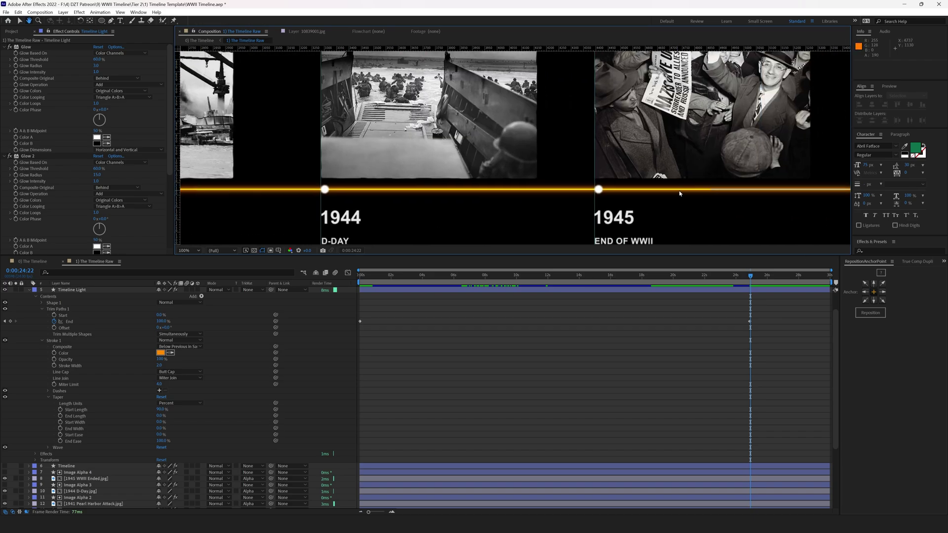
scroll(494, 207, down, 2)
scroll(593, 192, down, 2)
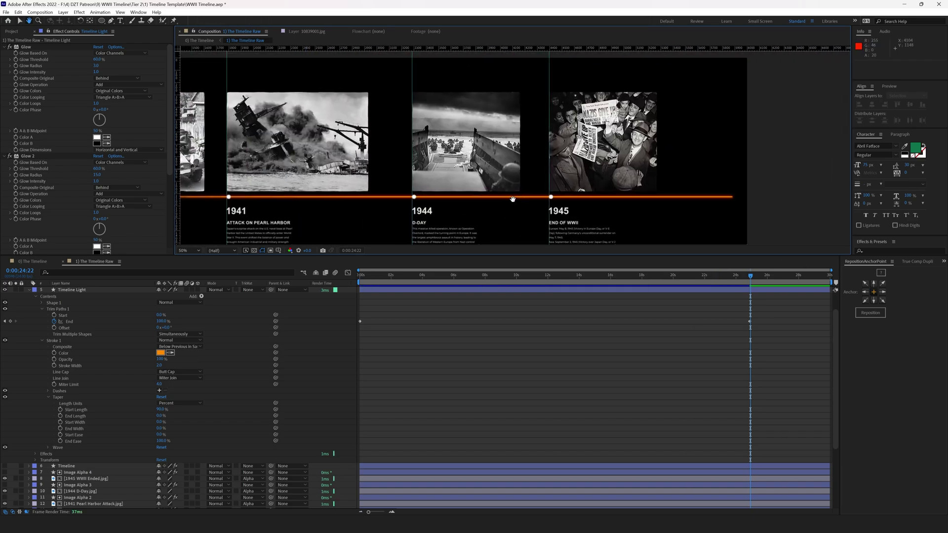
scroll(494, 173, left, 3)
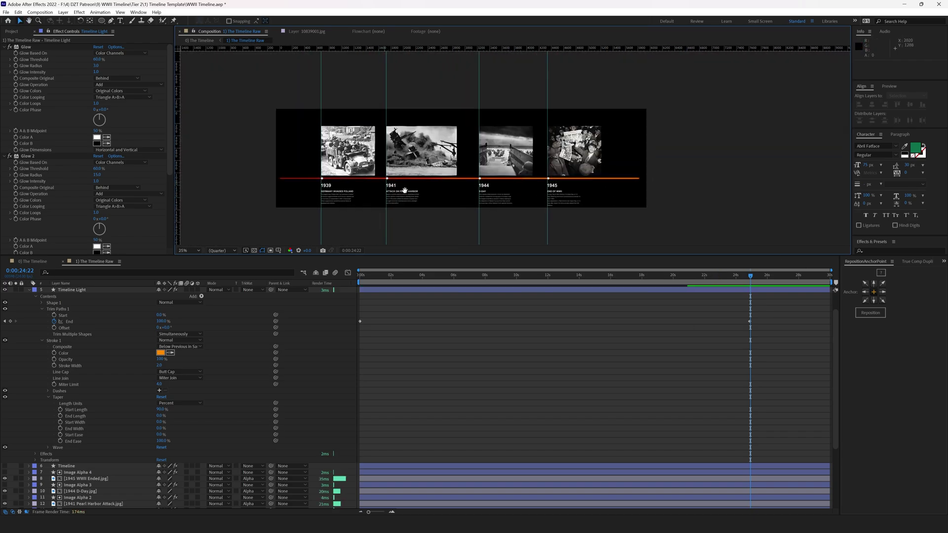
scroll(376, 173, up, 3)
scroll(57, 444, up, 1)
click(58, 473)
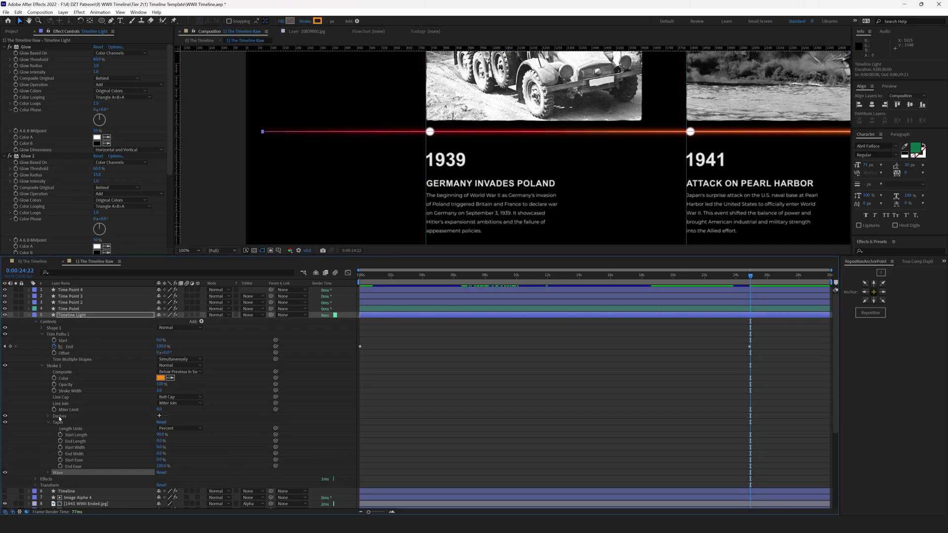
click(59, 417)
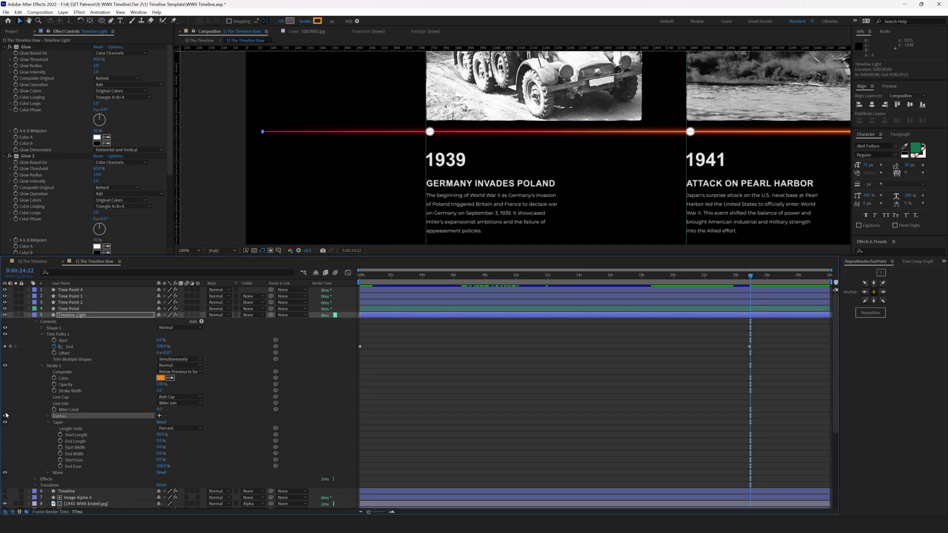